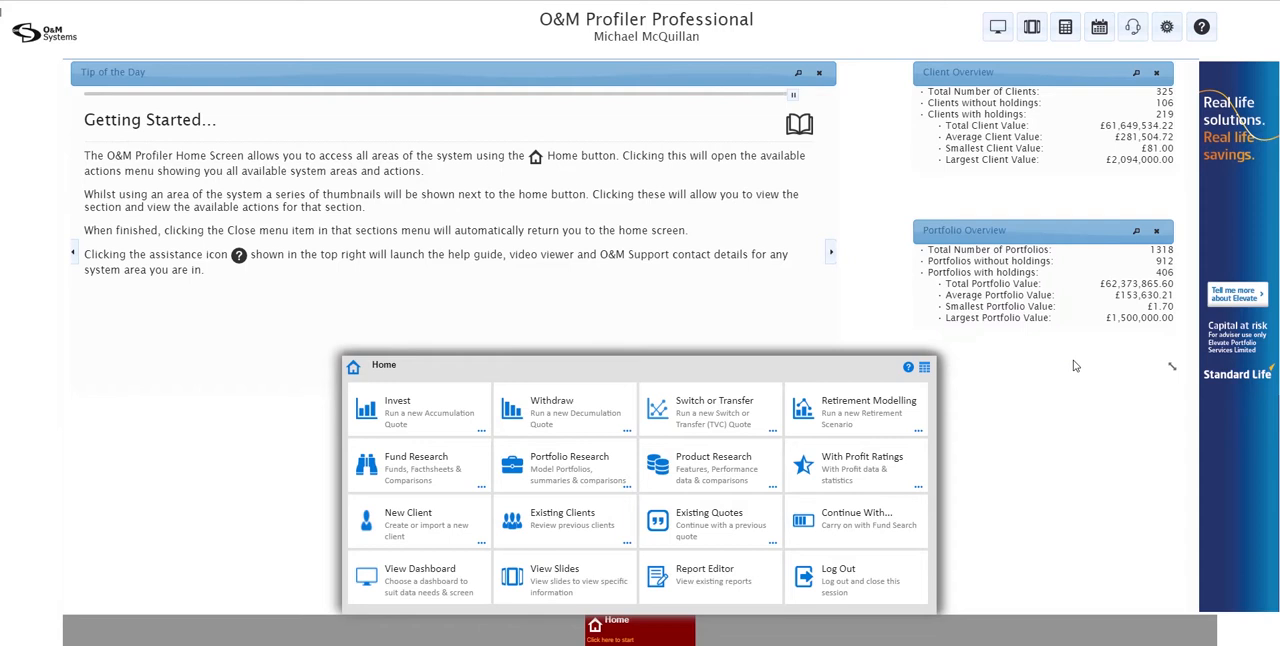
Open Fund Research and search for funds matching the text "FundSmith"
click(406, 463)
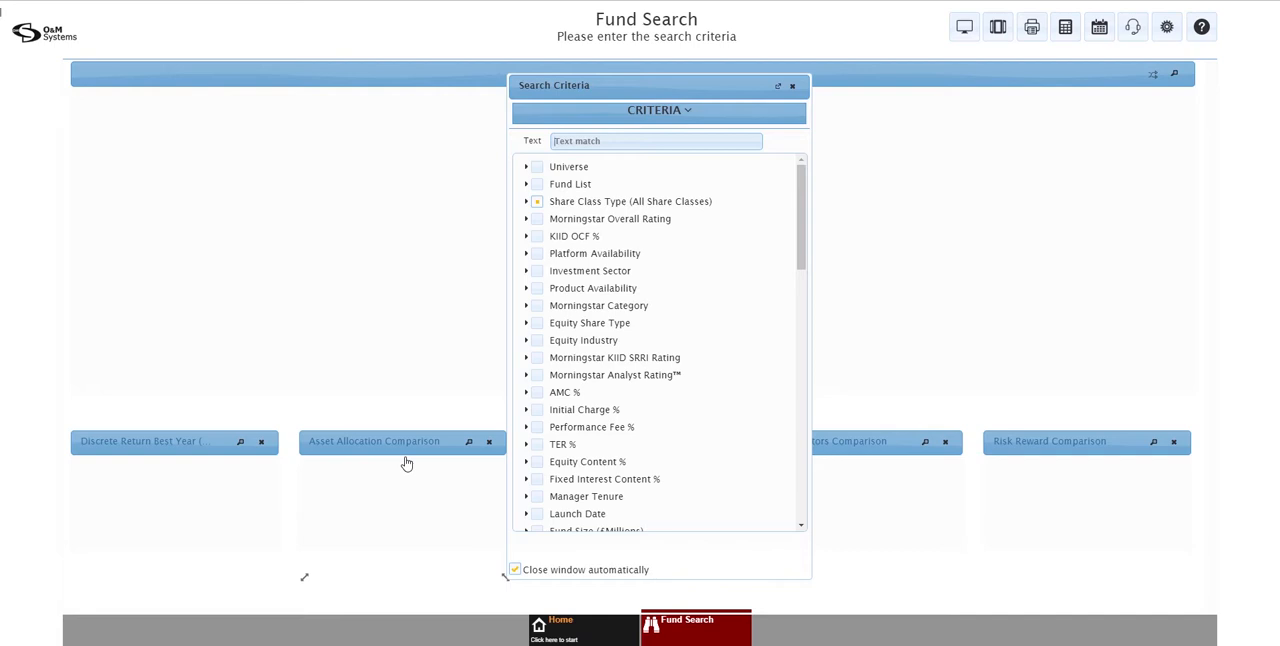
click(597, 143)
text(FundSmith)
key(Return)
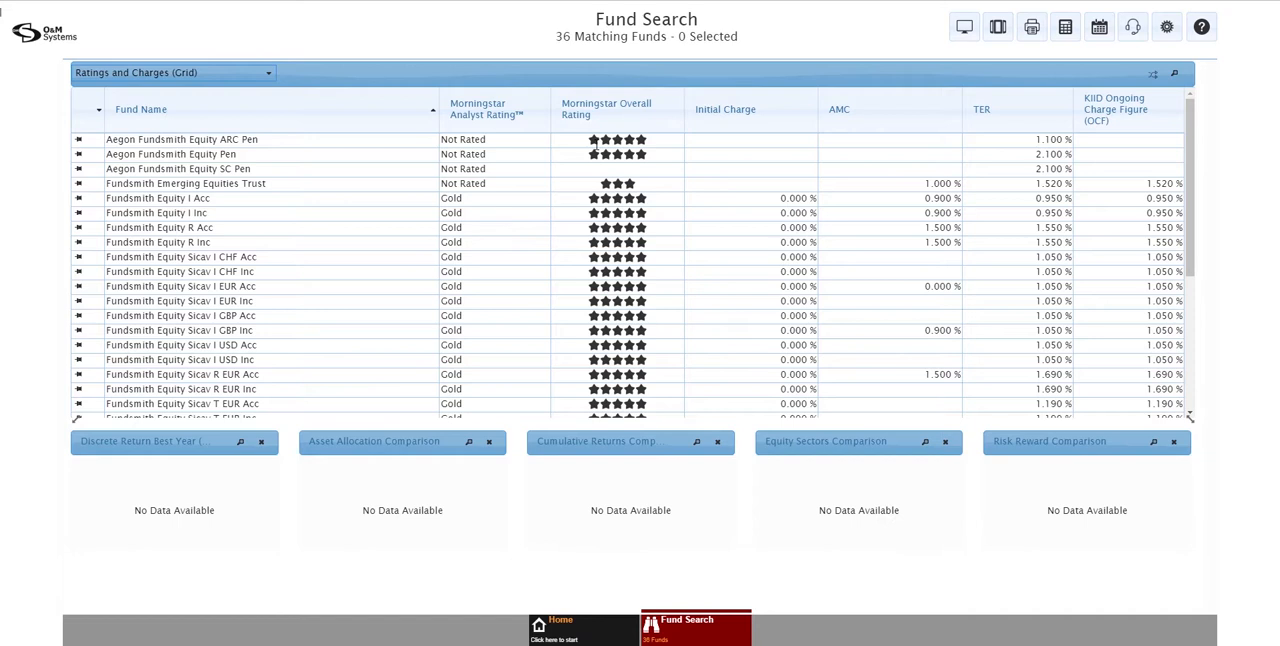
Amend the search by replacing the FundSmith text with the copied search text, and run it again
click(697, 627)
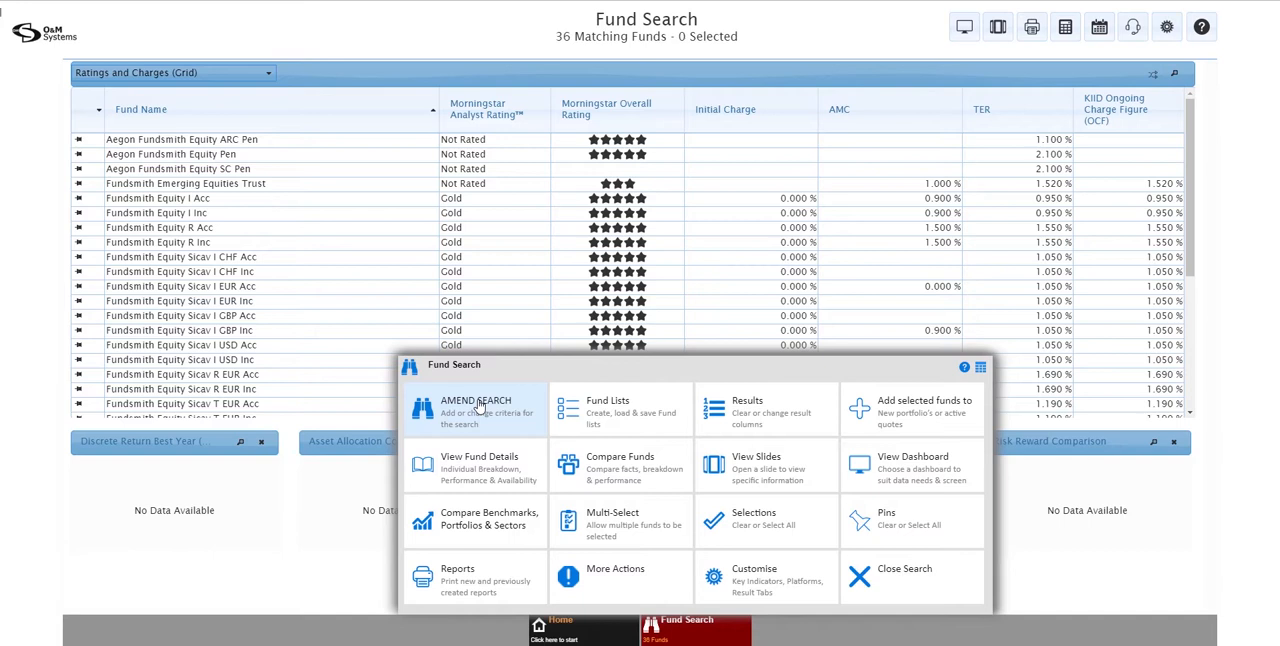
click(478, 405)
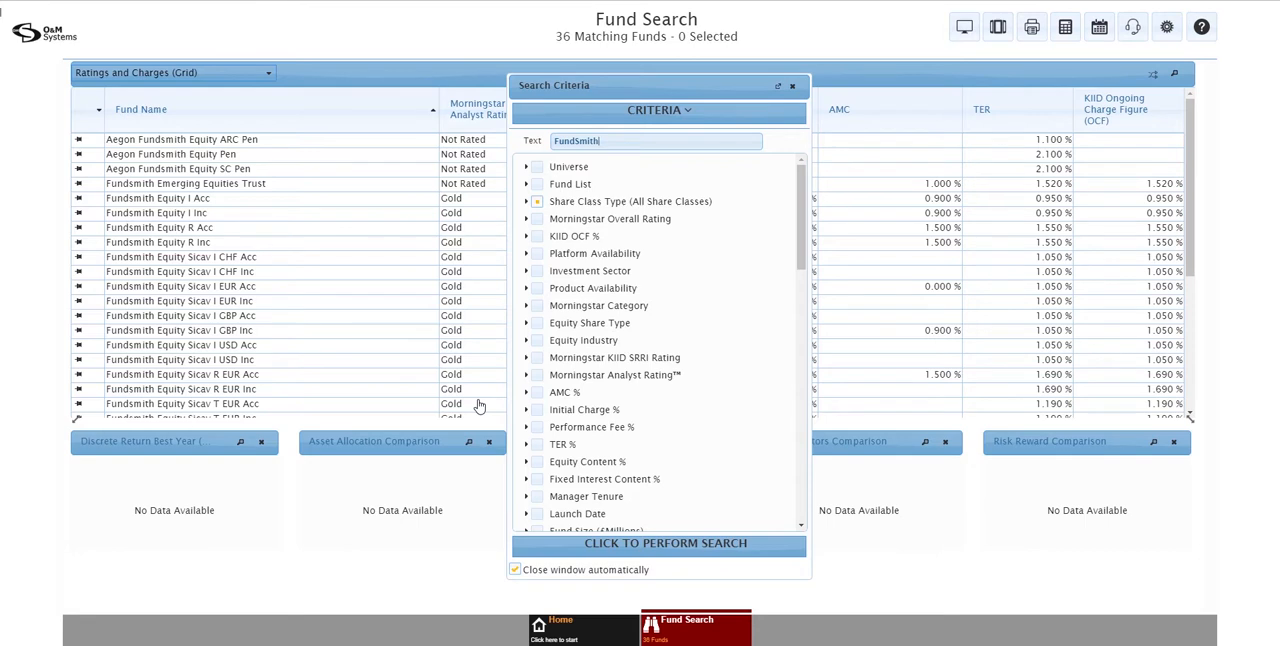
drag(619, 142, 524, 140)
click(524, 140)
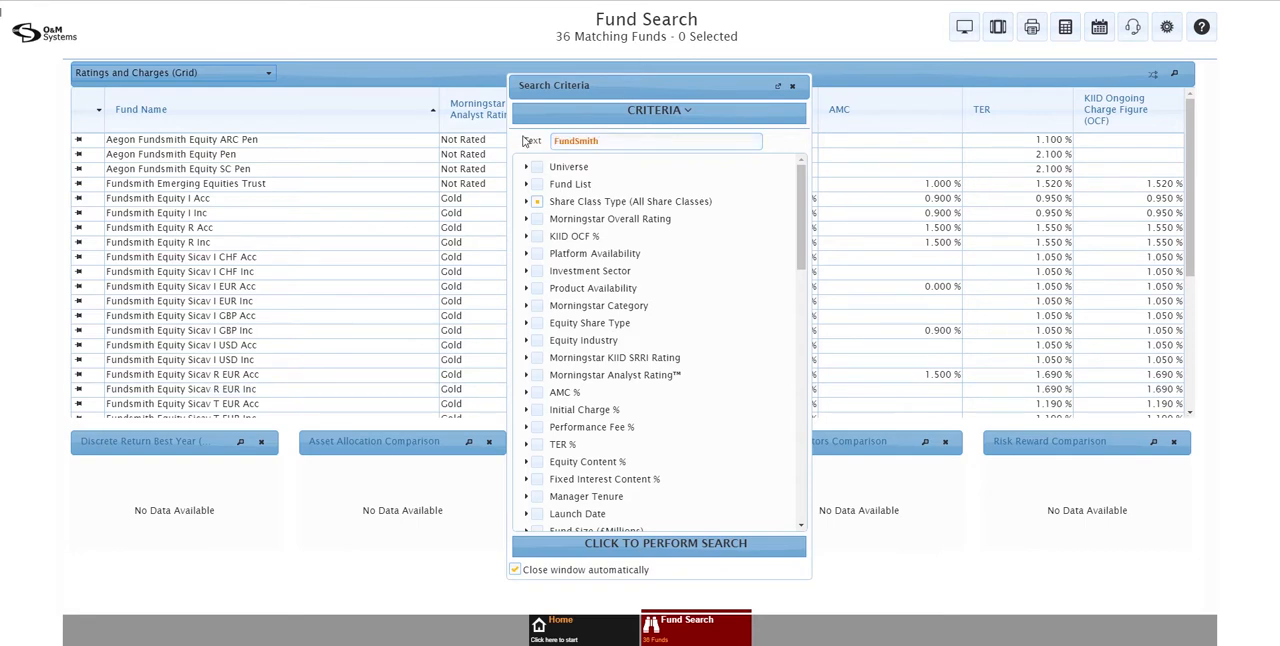
drag(600, 142, 549, 148)
text(GB00B1FRQV53)
click(655, 545)
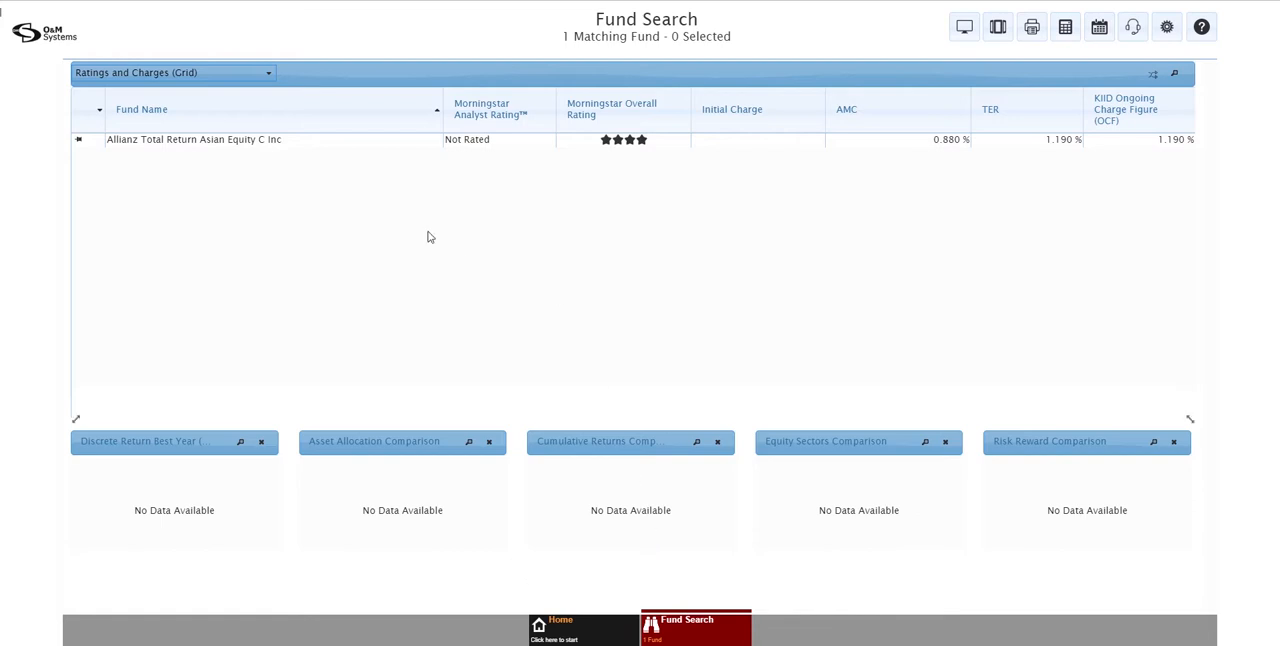
Select the Allianz Total Return Asian Equity C Inc fund and view its Annualised Performance, Asset Allocation and MIFID Charges Data grids
click(272, 147)
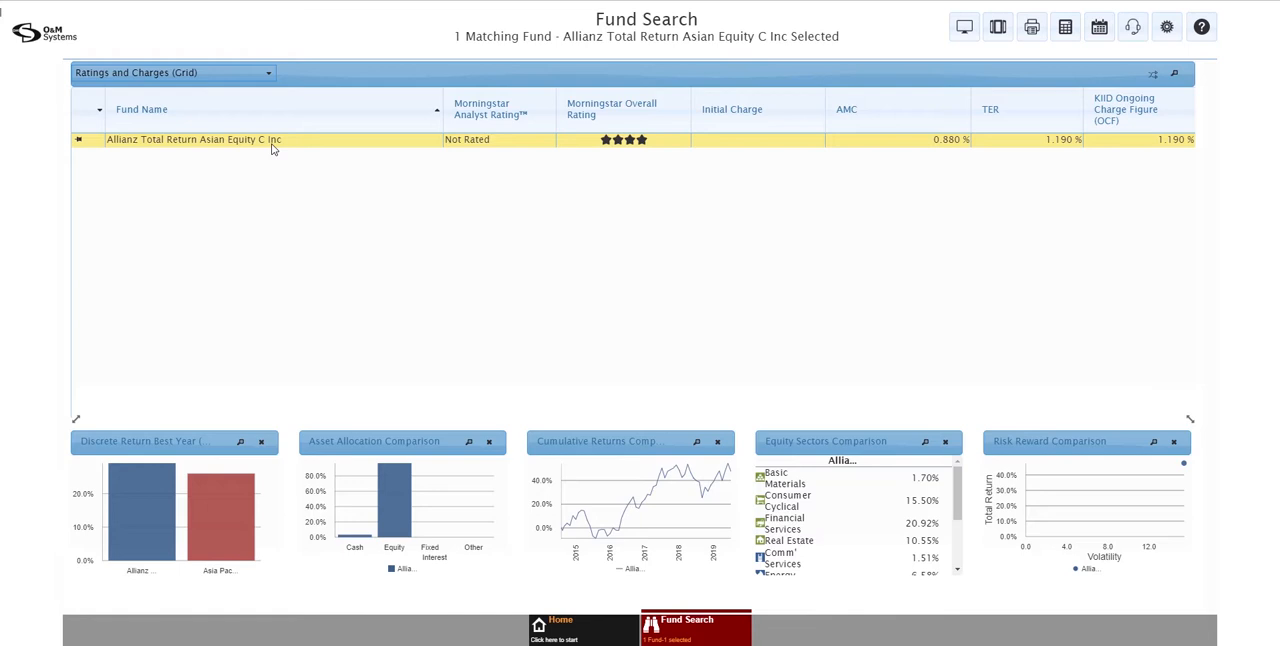
click(260, 84)
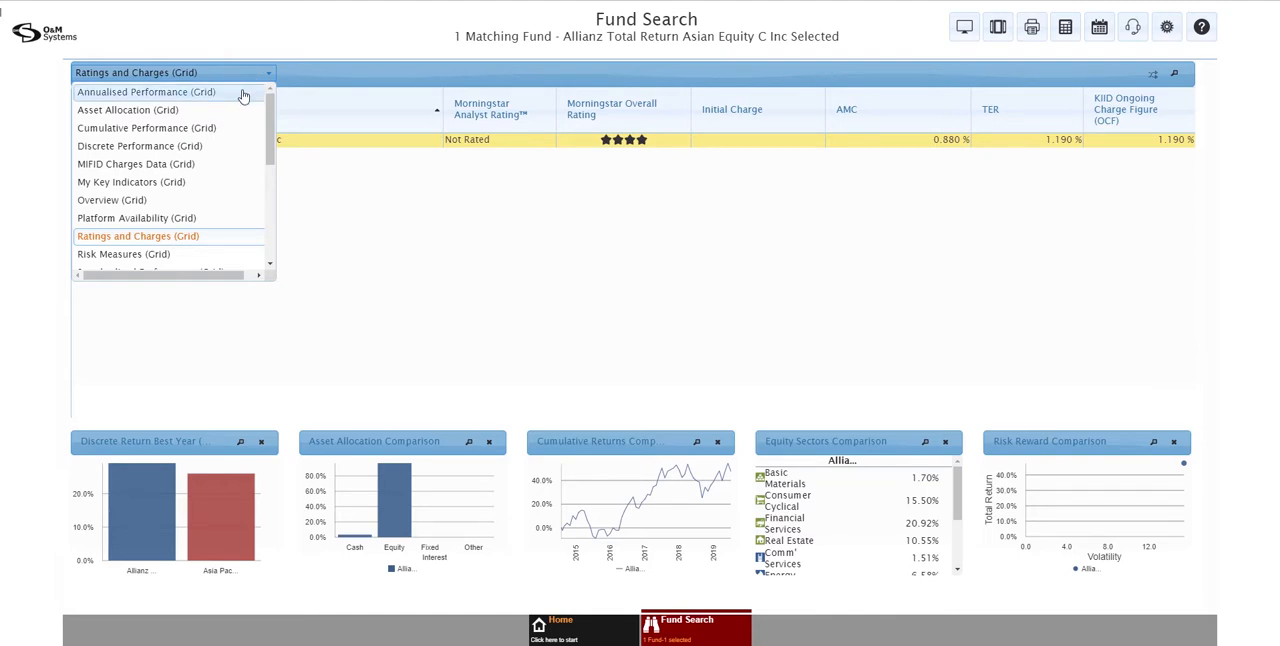
click(243, 95)
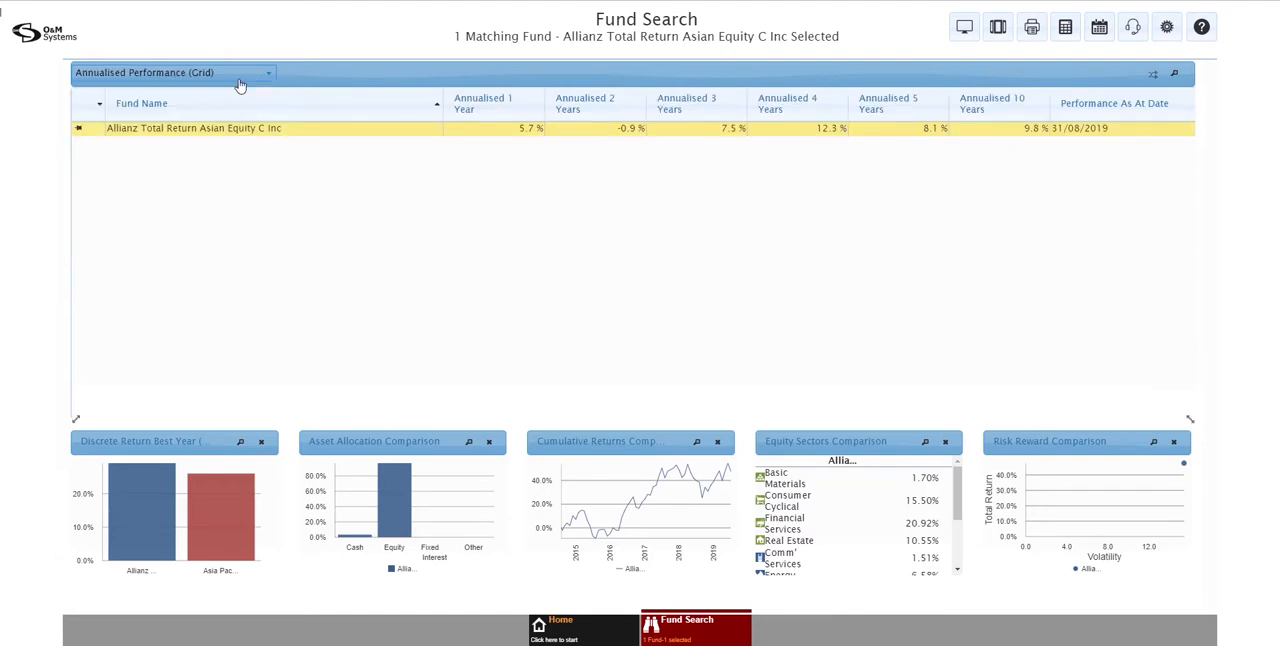
click(240, 80)
click(226, 111)
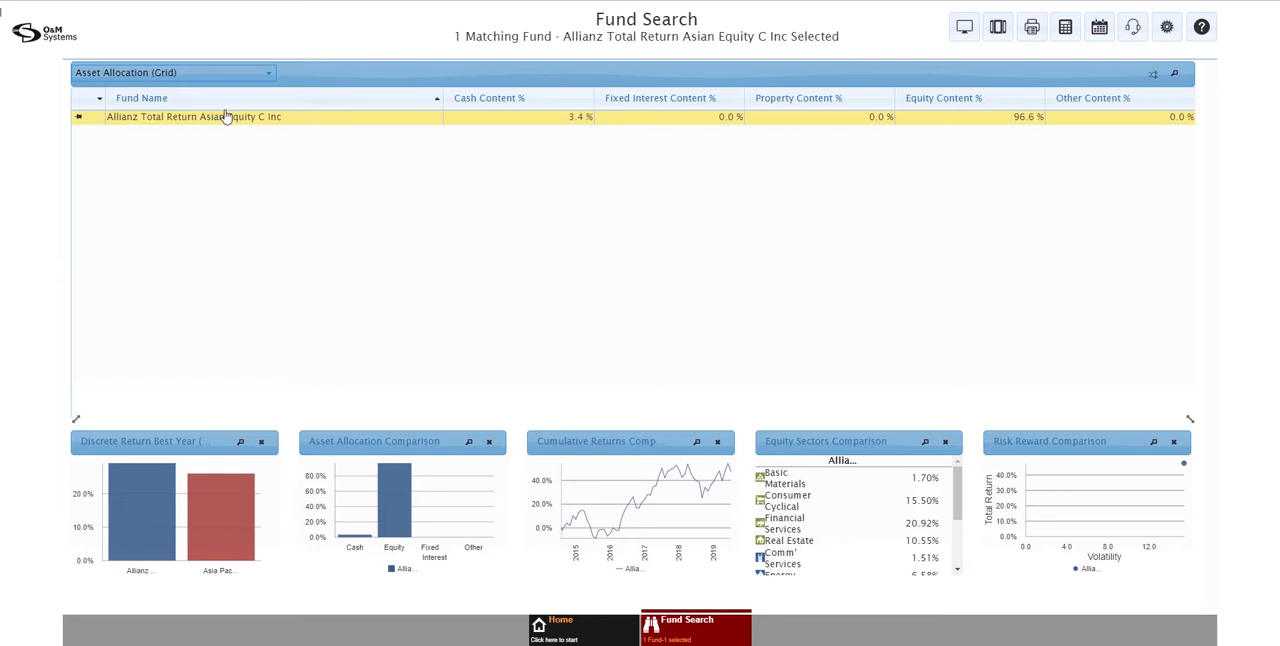
click(203, 72)
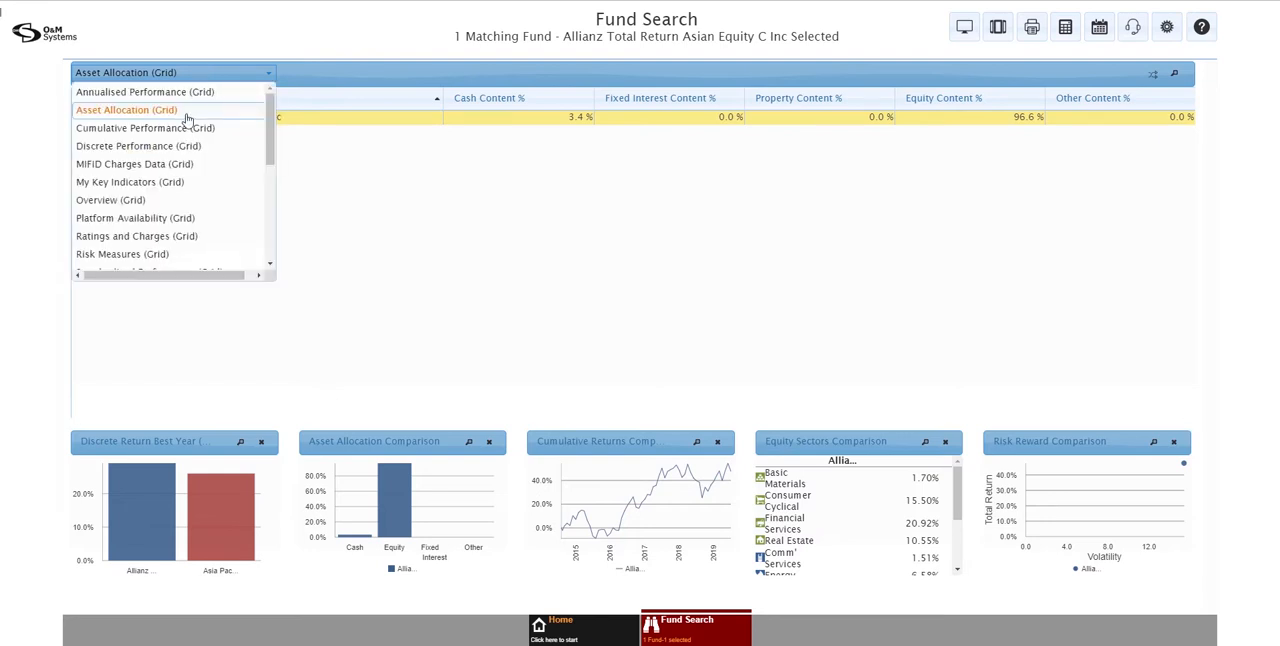
click(180, 165)
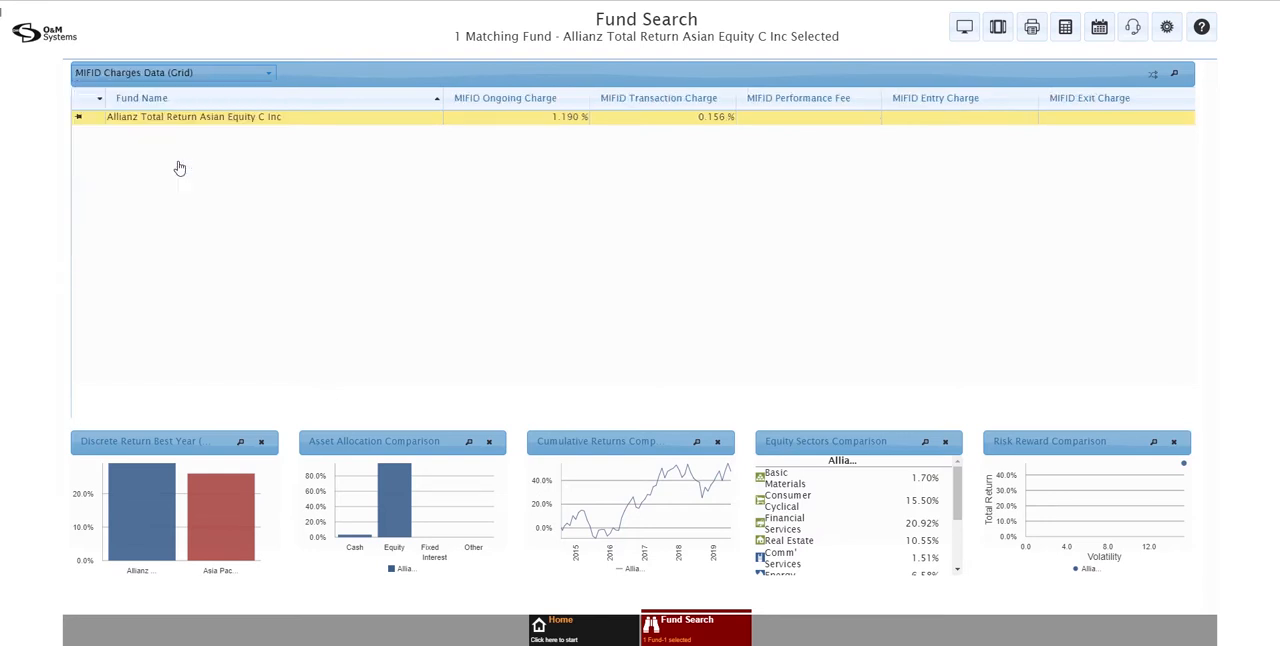
Show the My Key Indicators grid and customise its columns by removing Index Tracker and adding Fund Size
click(179, 76)
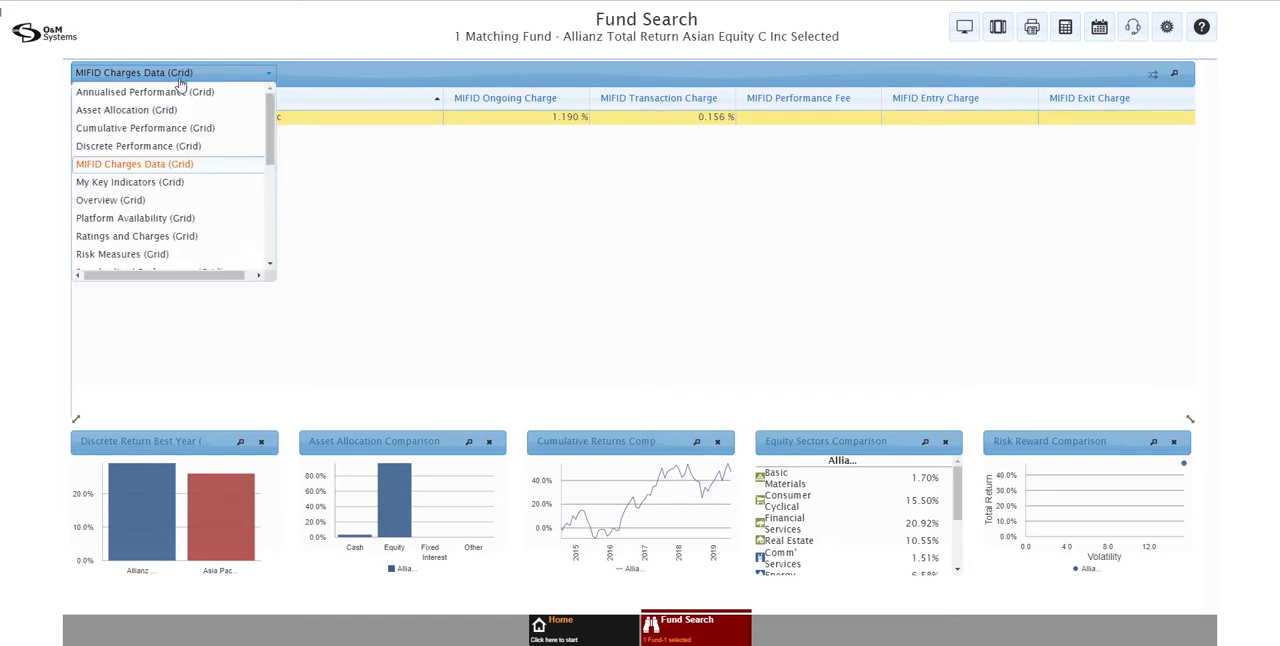
click(160, 183)
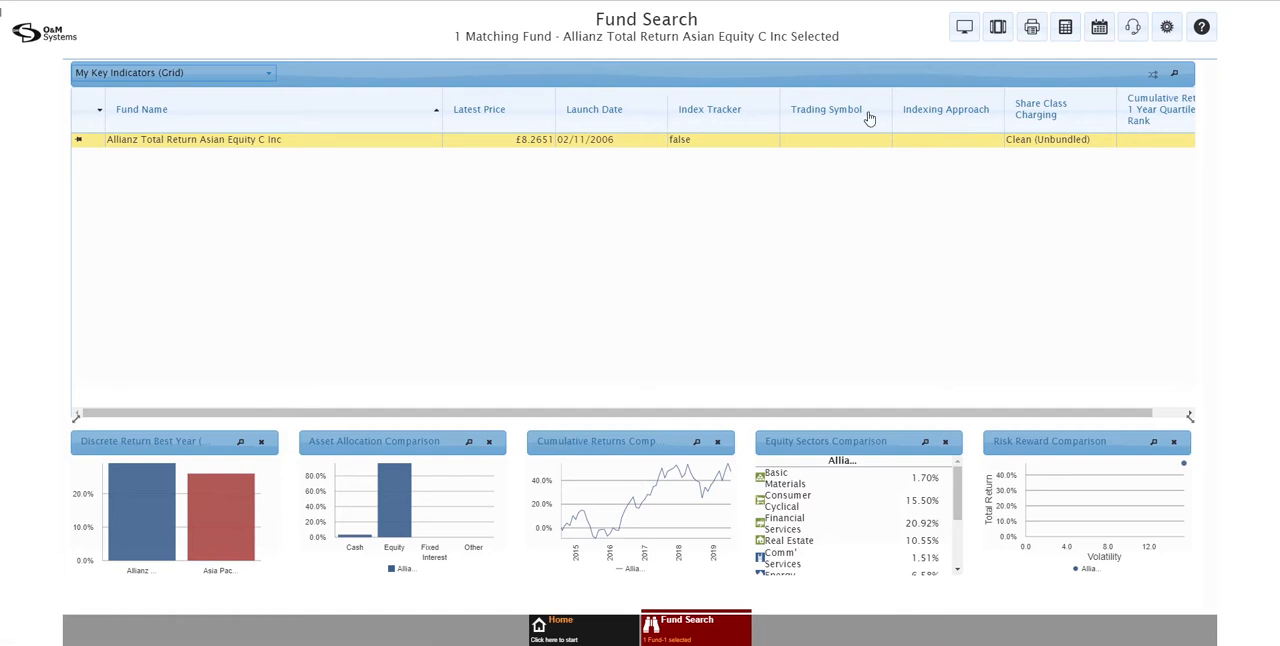
click(697, 630)
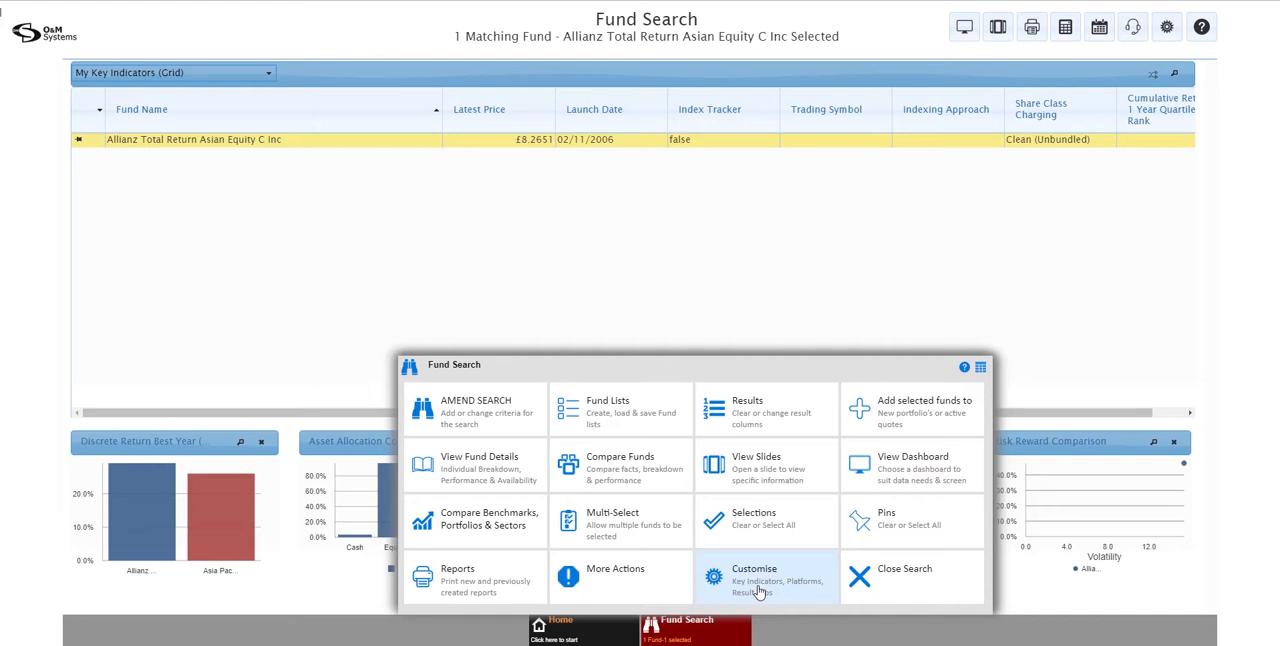
click(759, 592)
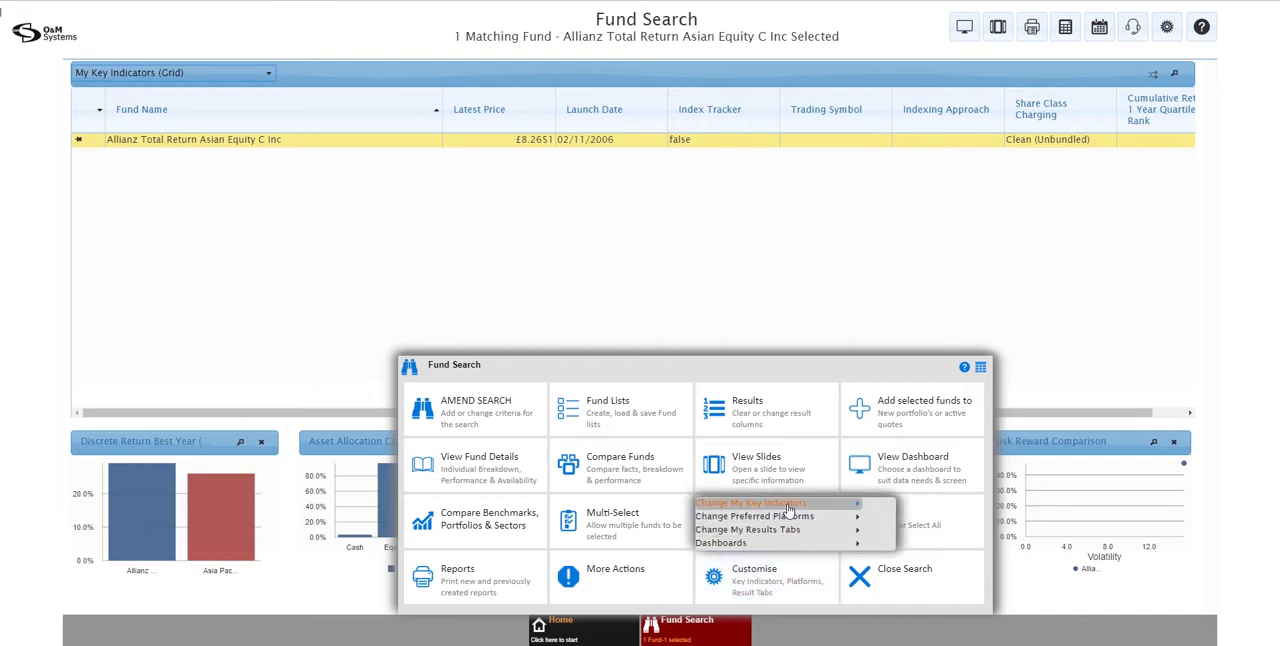
mouse_move(789, 508)
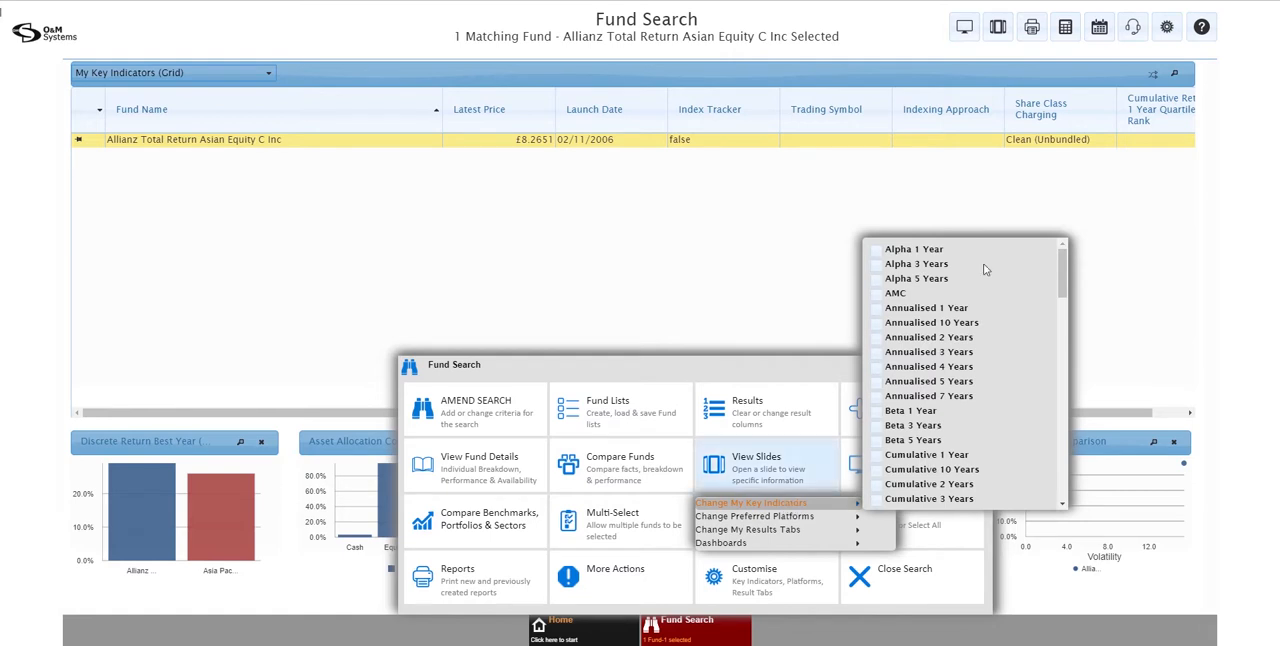
drag(1062, 275, 1059, 405)
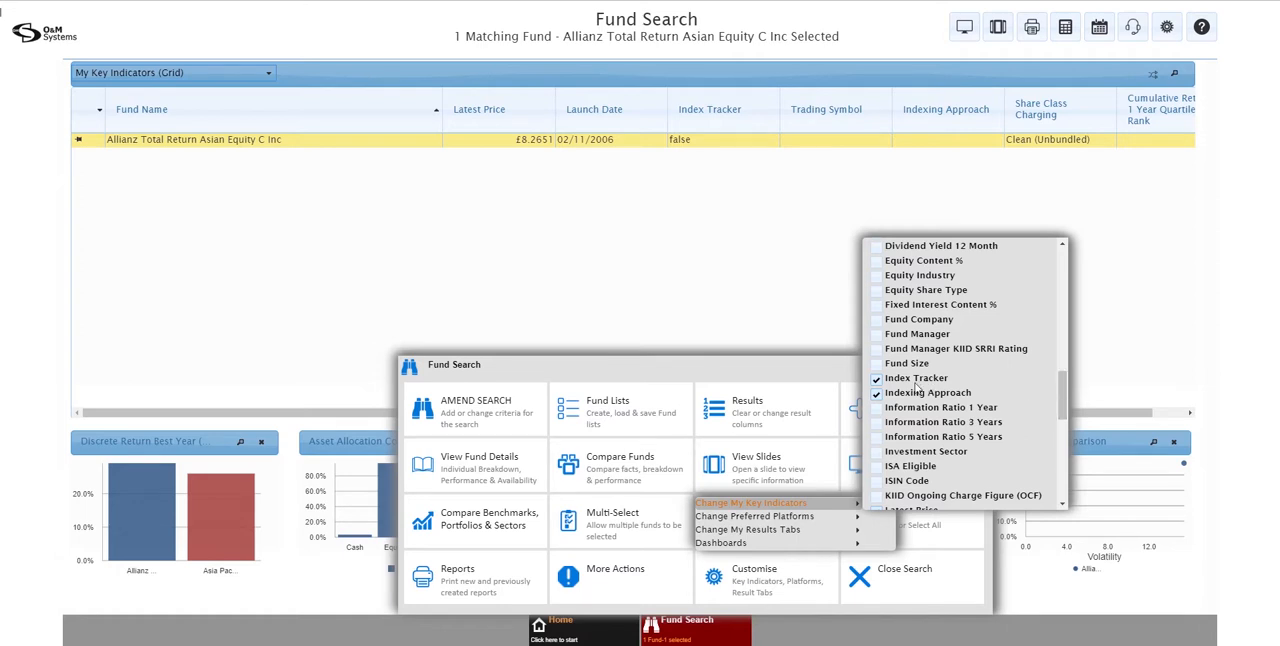
click(876, 380)
click(876, 366)
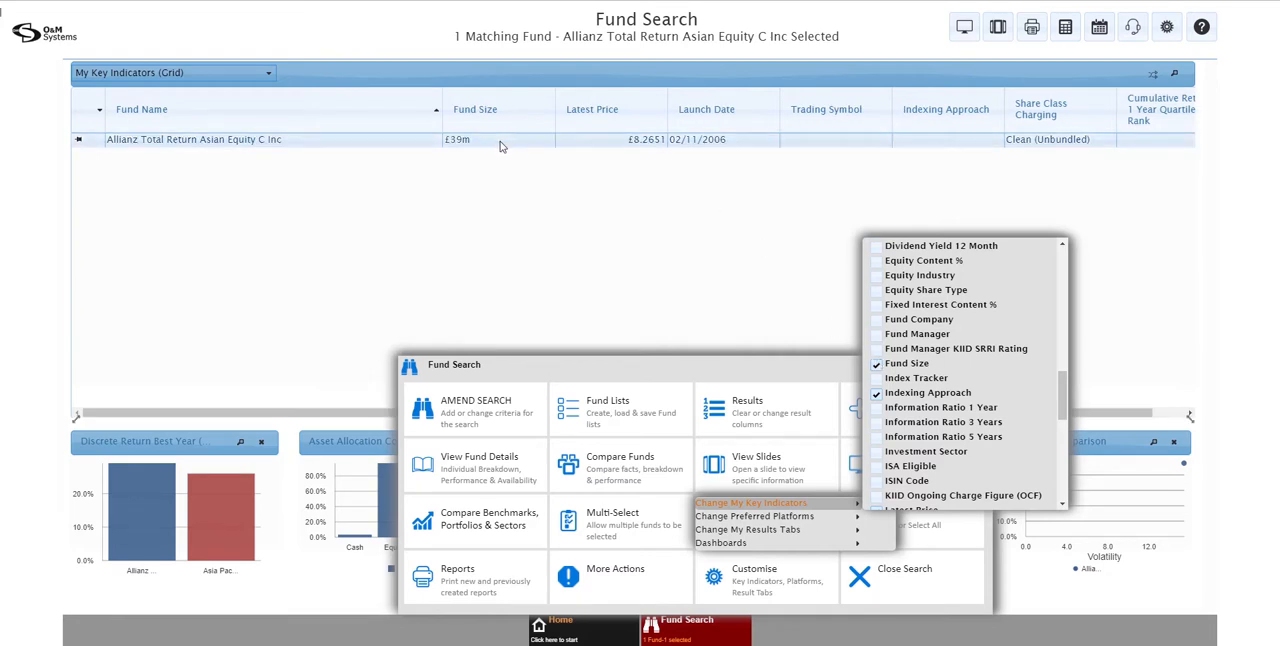
click(698, 640)
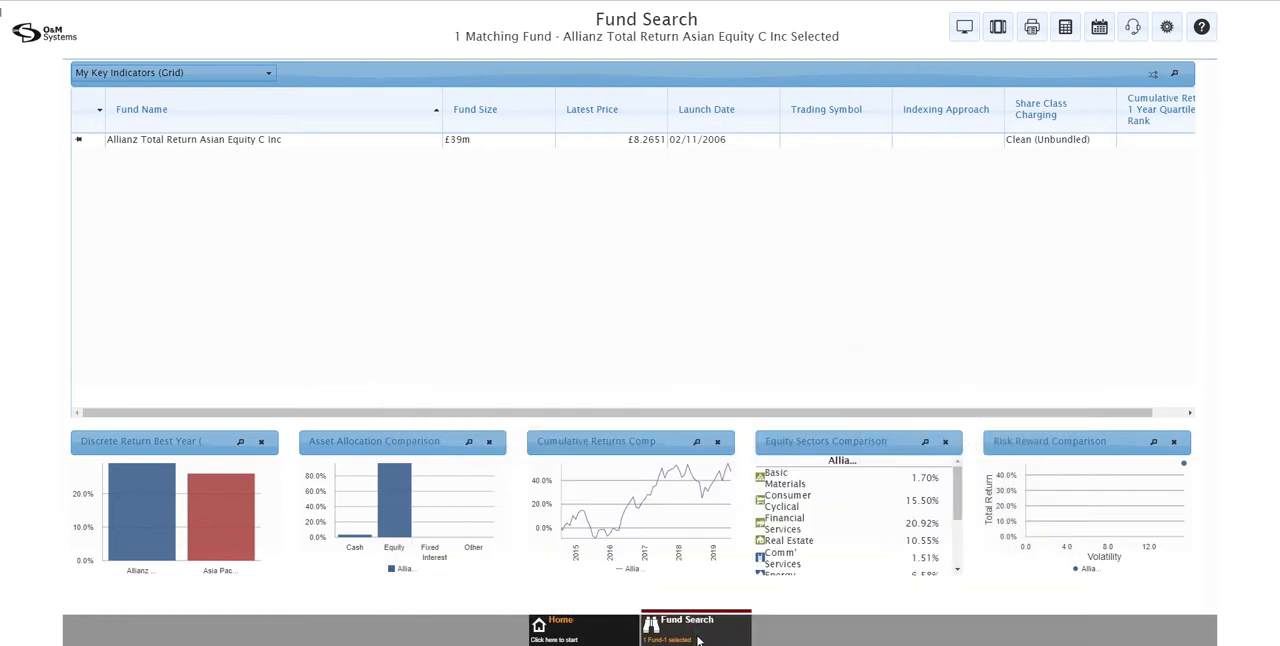
click(255, 78)
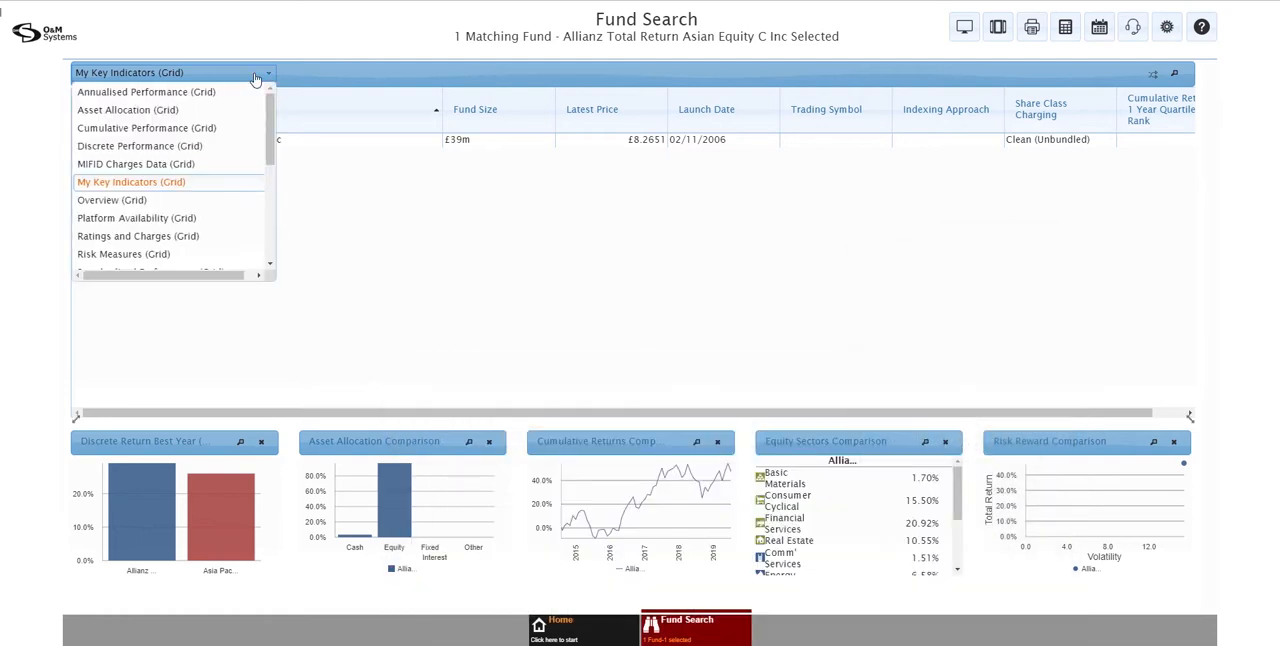
scroll(272, 198, down, 3)
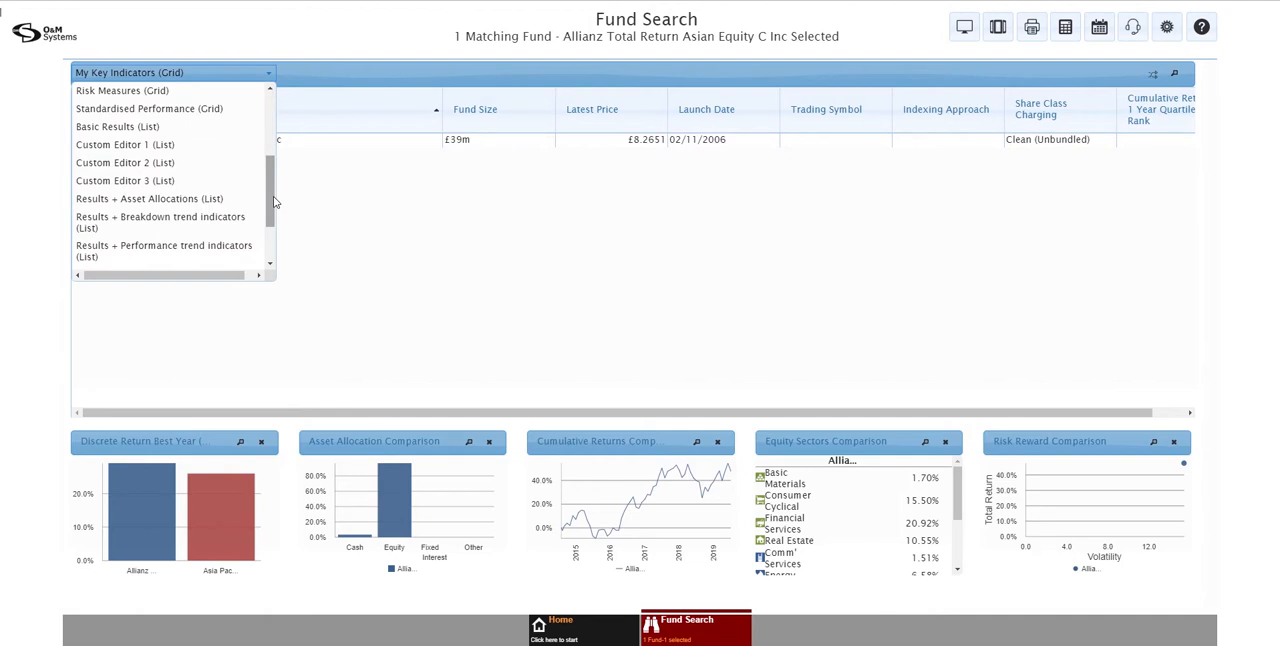
scroll(272, 198, up, 3)
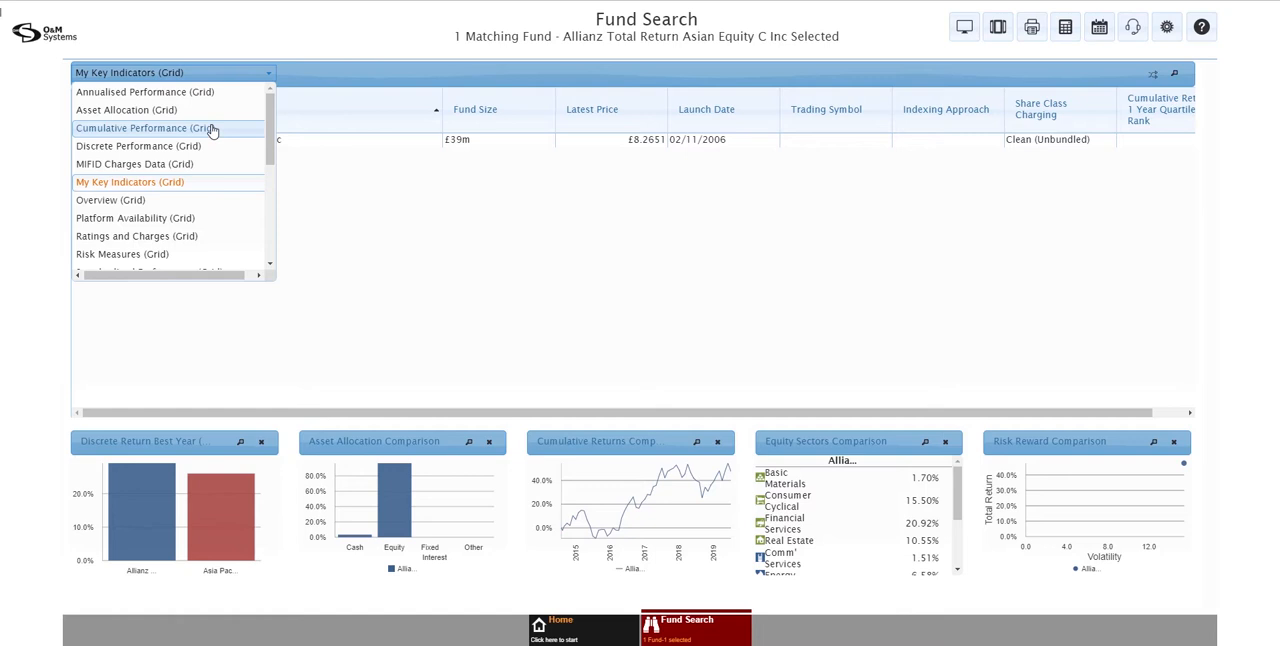
Select the Allianz Total Return Asian Equity C Inc fund again and view its fund details
click(360, 146)
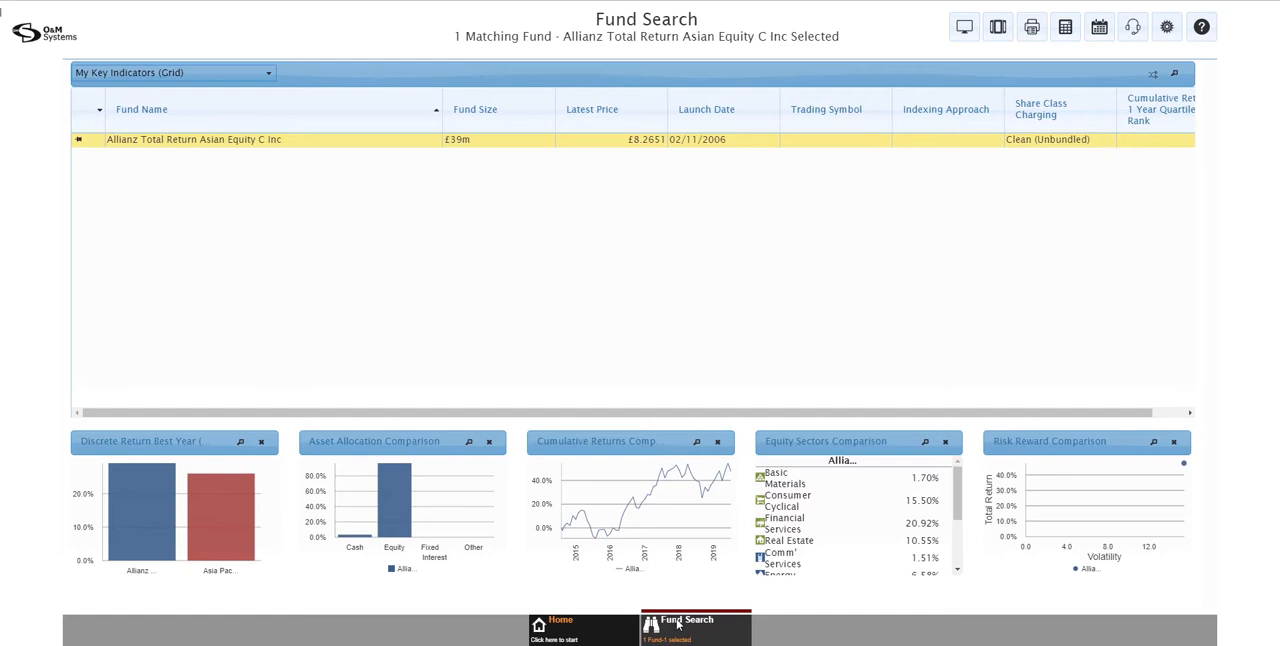
click(678, 626)
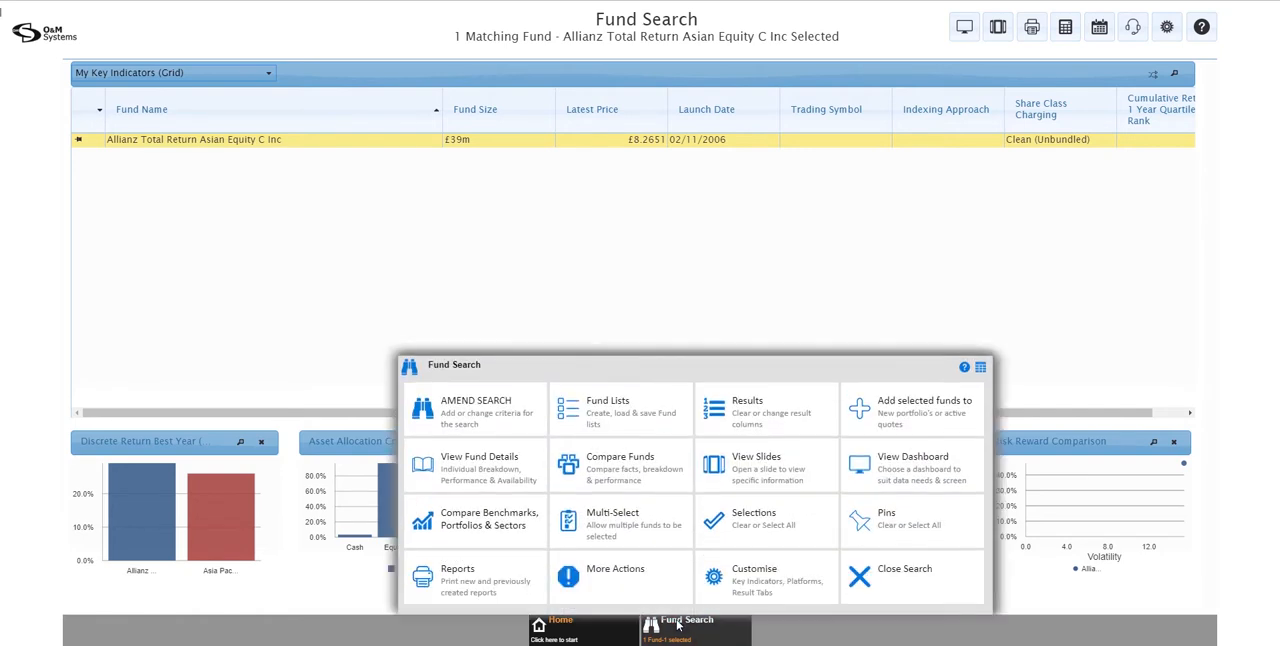
click(478, 462)
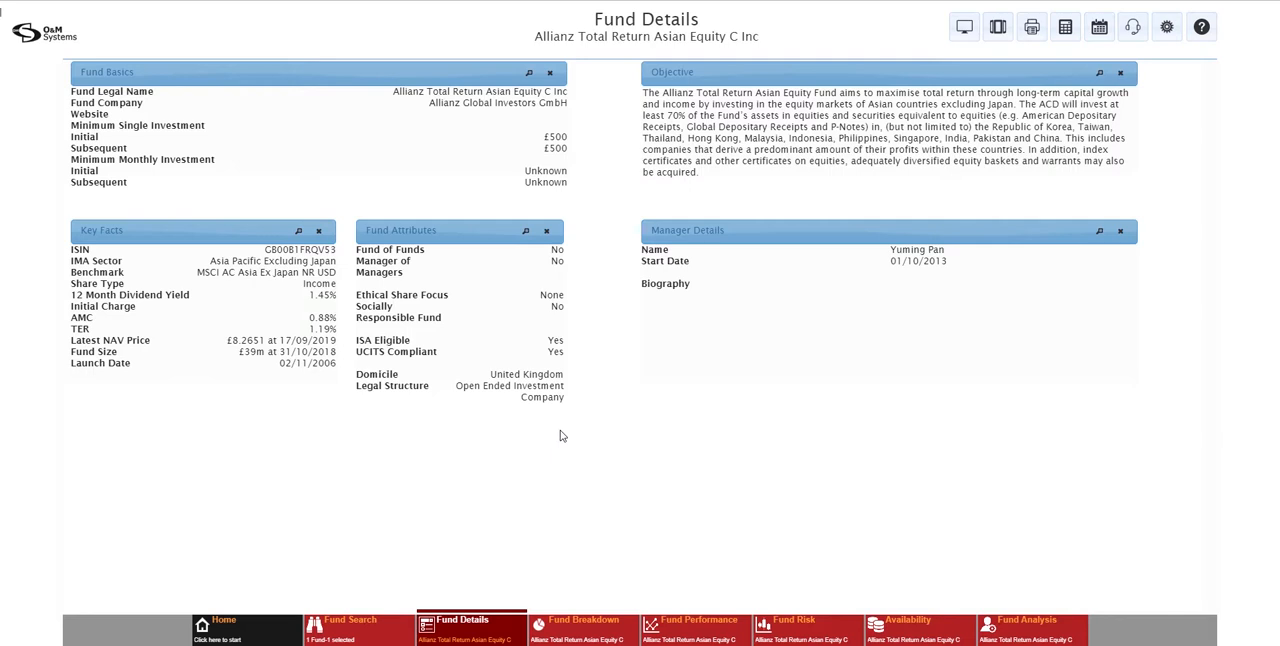
Remove the Fund Attributes slide from the Fund Details dashboard and add the Parent Fund slide in its place
click(547, 232)
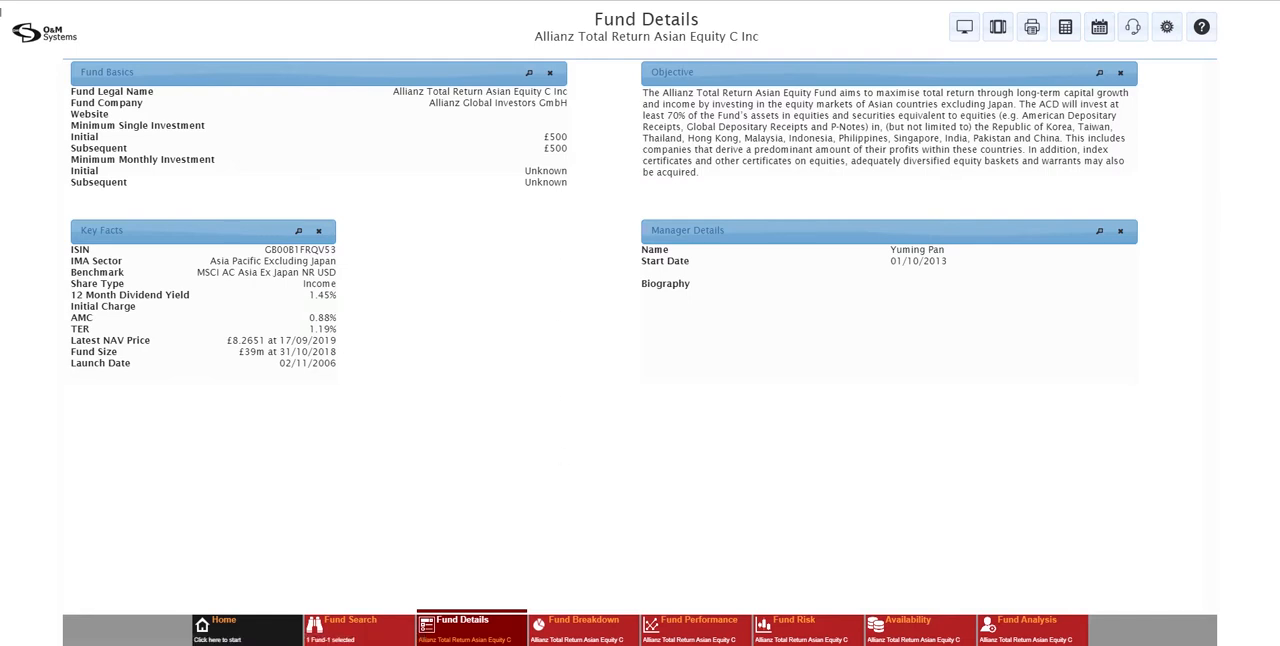
click(481, 638)
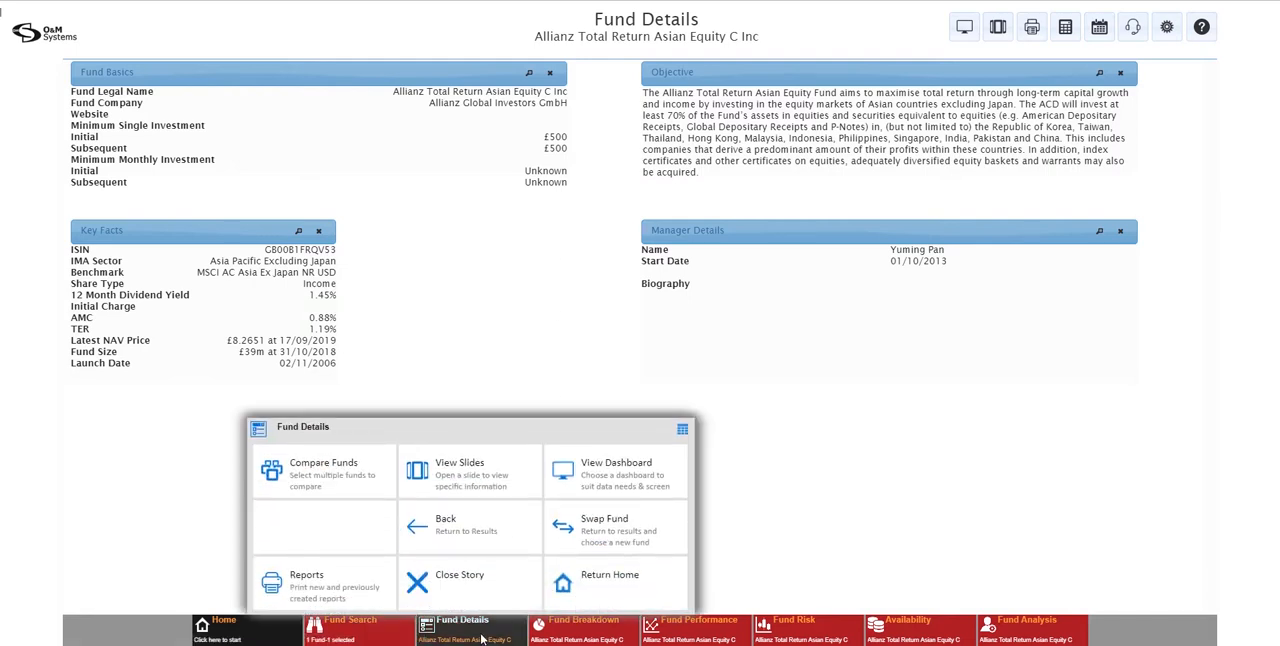
click(463, 488)
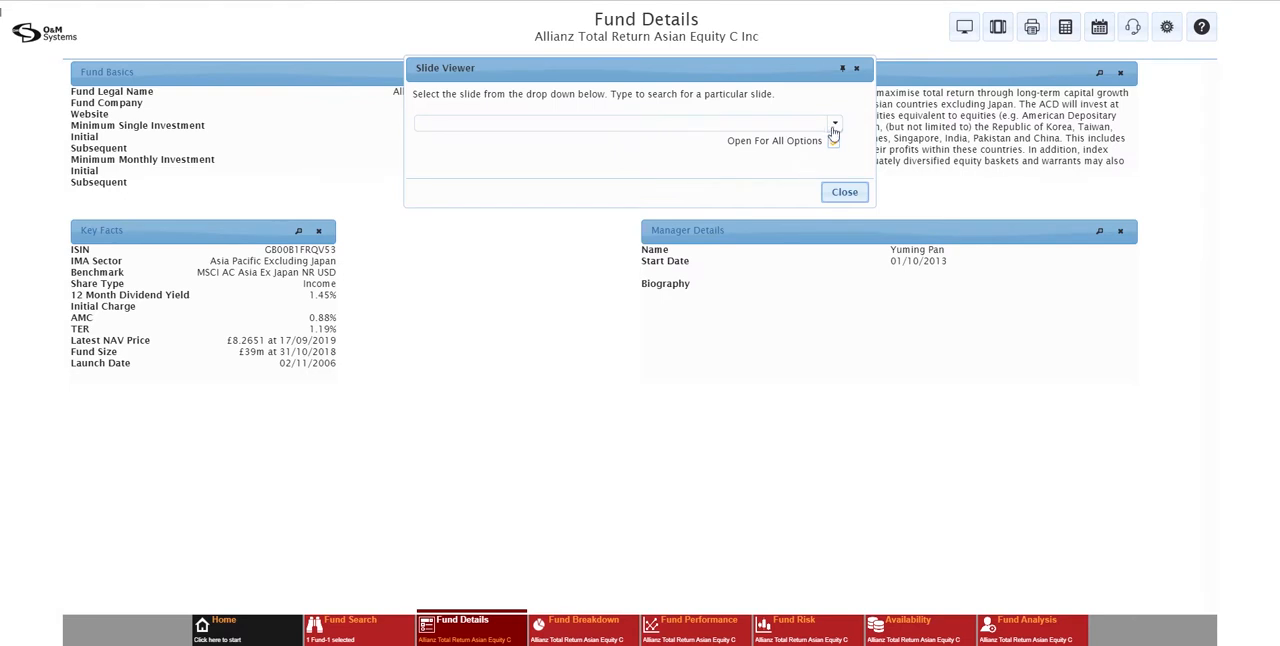
click(833, 127)
drag(837, 152, 837, 280)
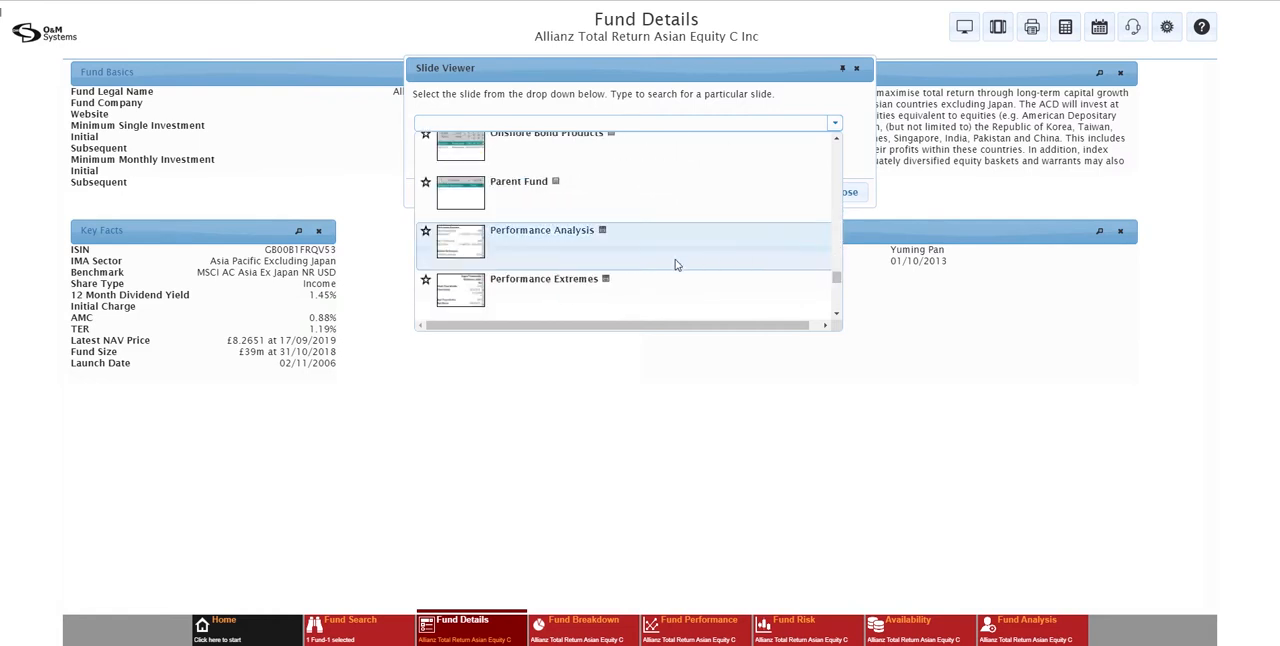
click(524, 186)
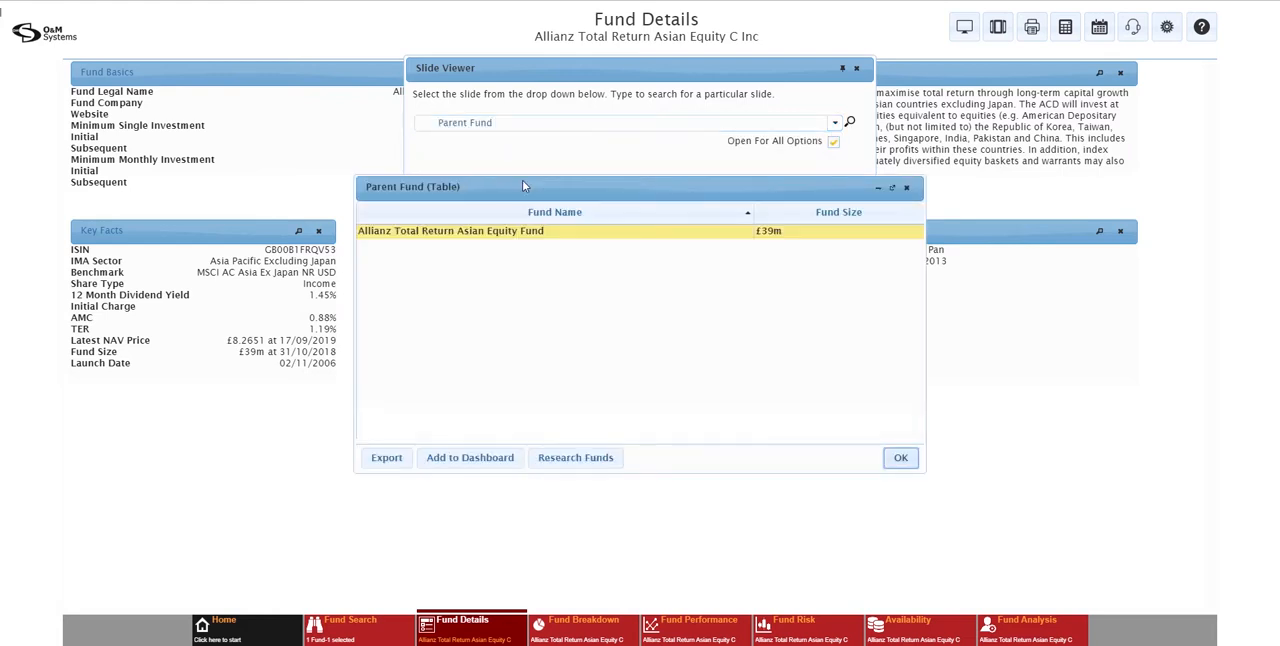
click(452, 457)
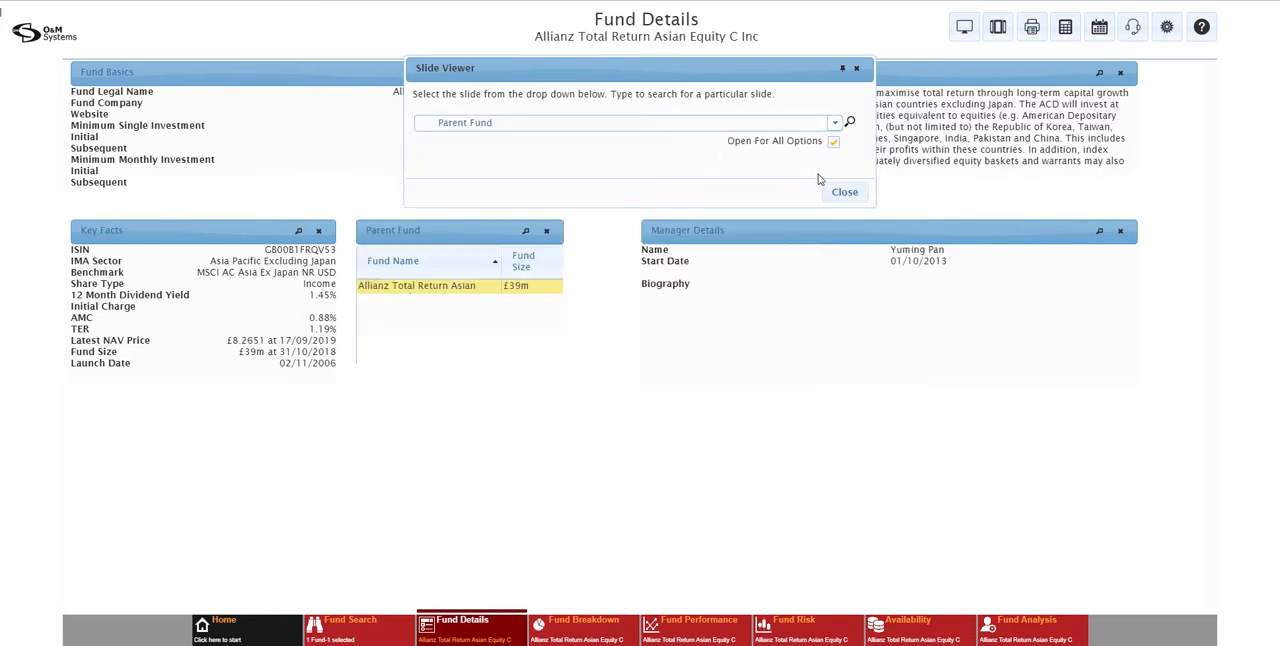
click(843, 192)
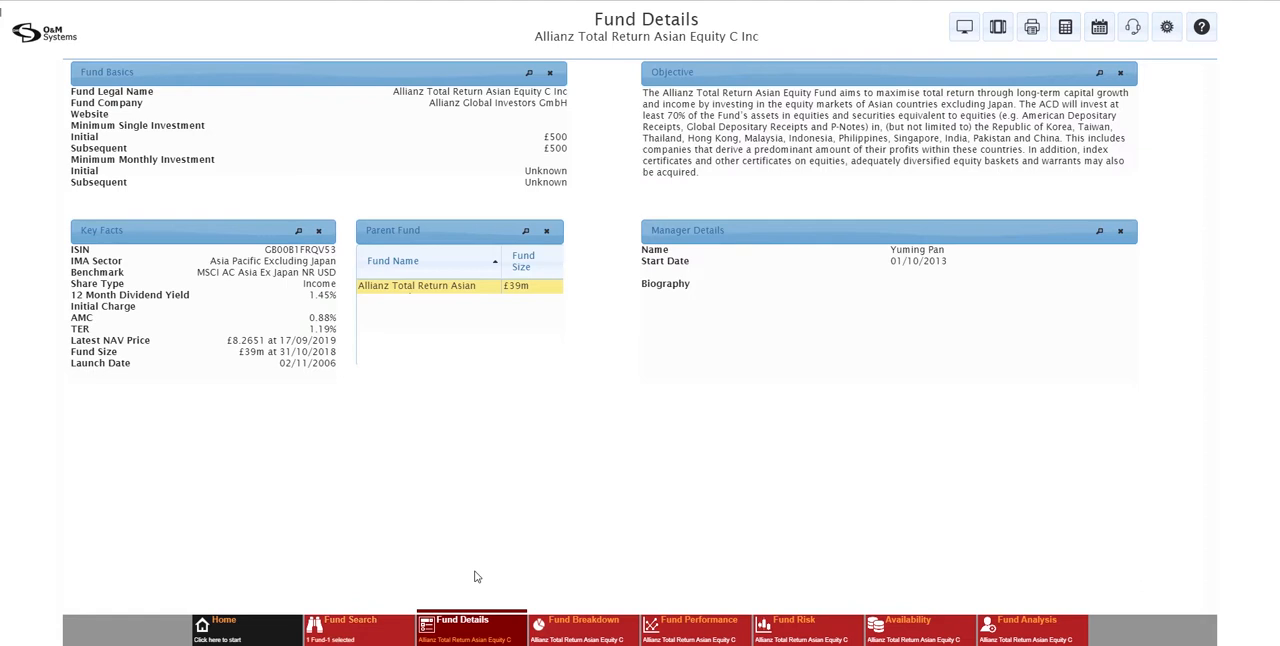
Reset the Fund Details HD screen dashboard to its default layout and close the dashboard options
click(479, 633)
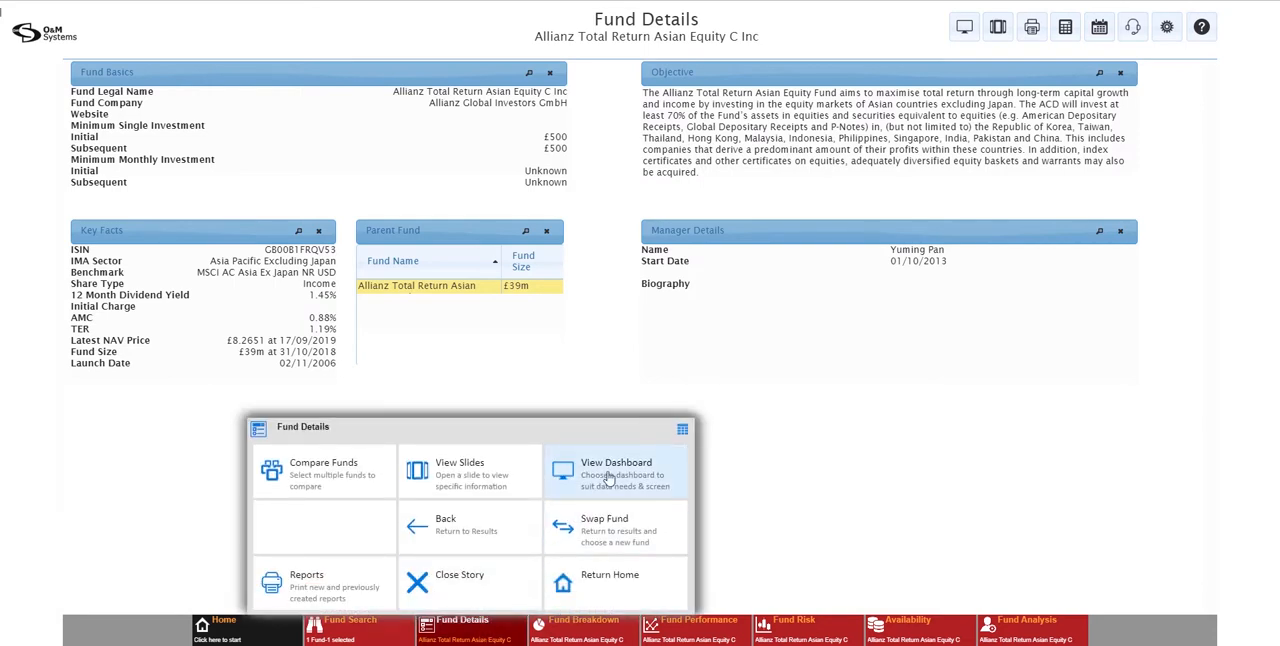
click(609, 479)
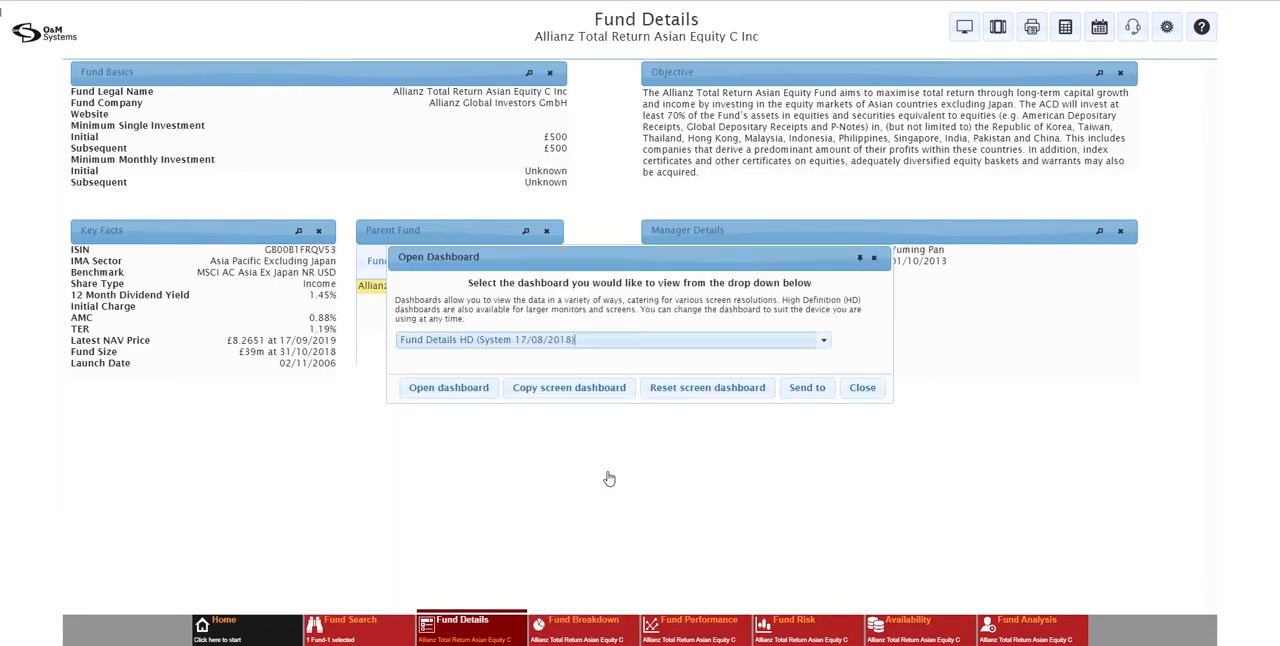
click(676, 389)
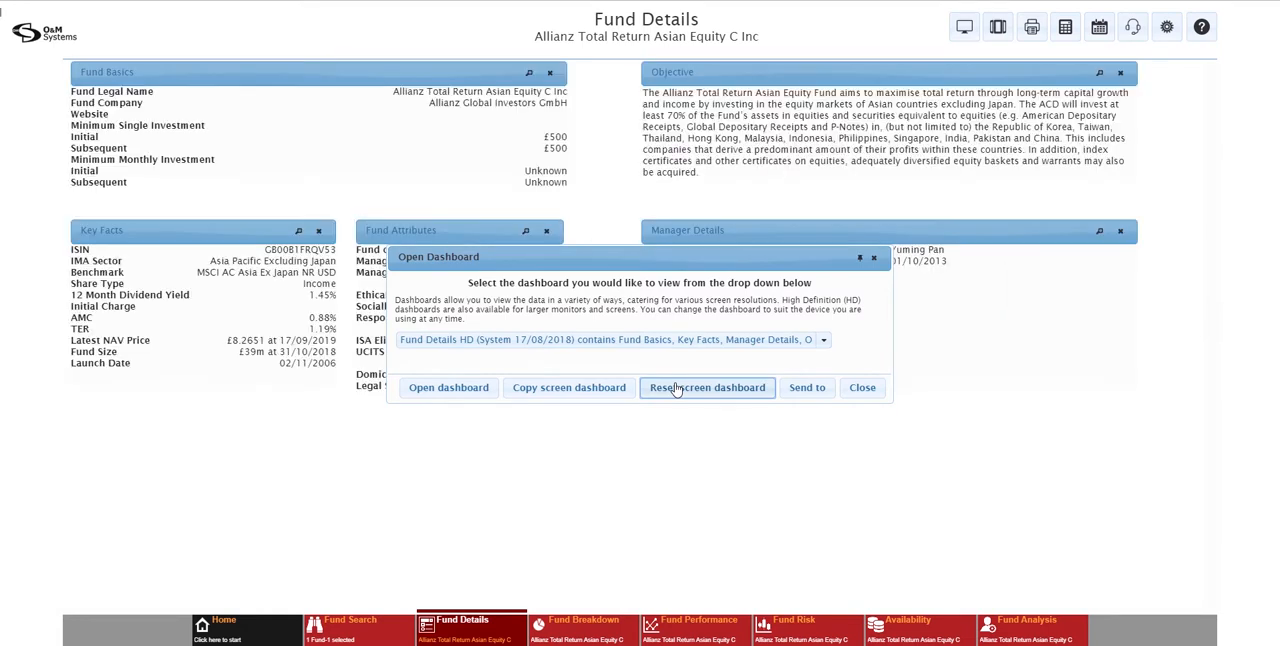
click(855, 388)
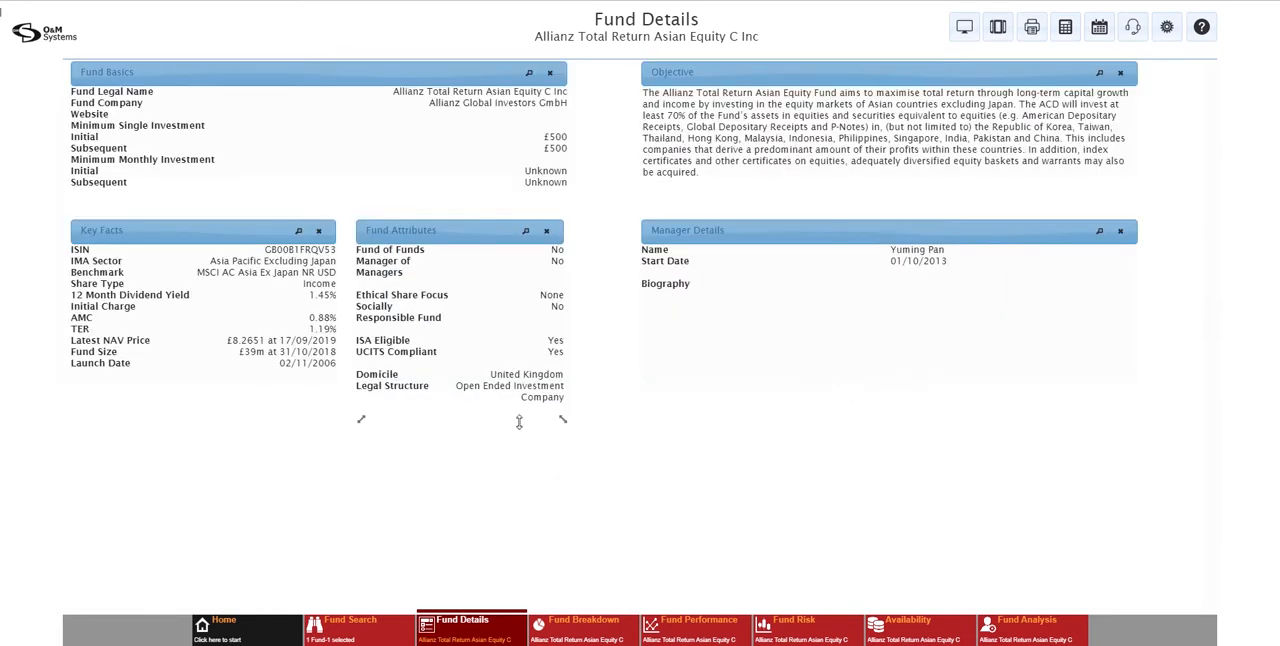
Check the dashboard options available for the Fund Details screen, leaving them unchanged
click(476, 636)
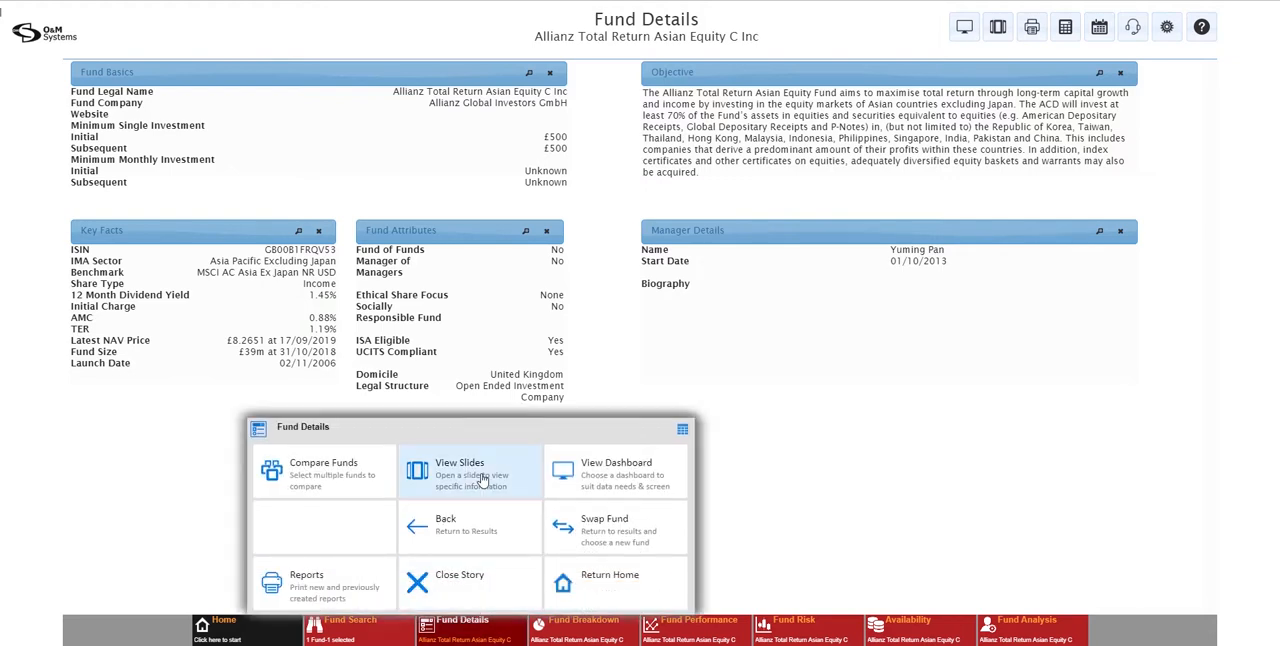
click(597, 478)
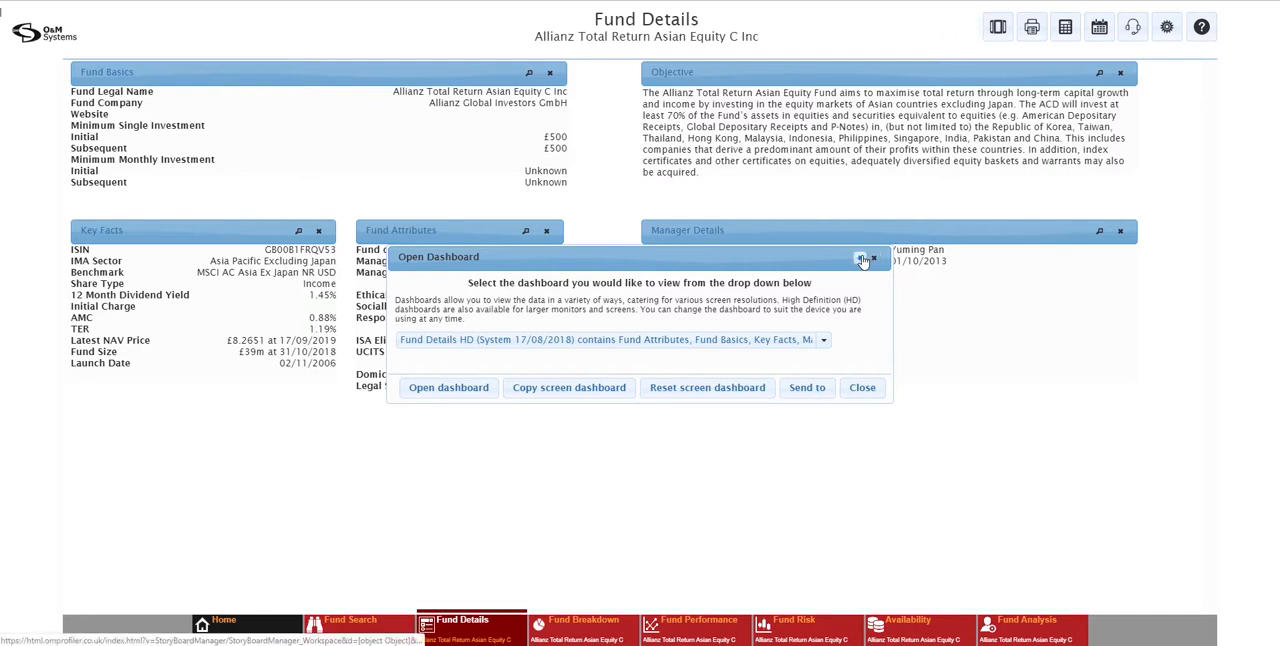
click(862, 387)
View the Fund Breakdown dashboard for the Allianz fund and look at its available actions
click(592, 627)
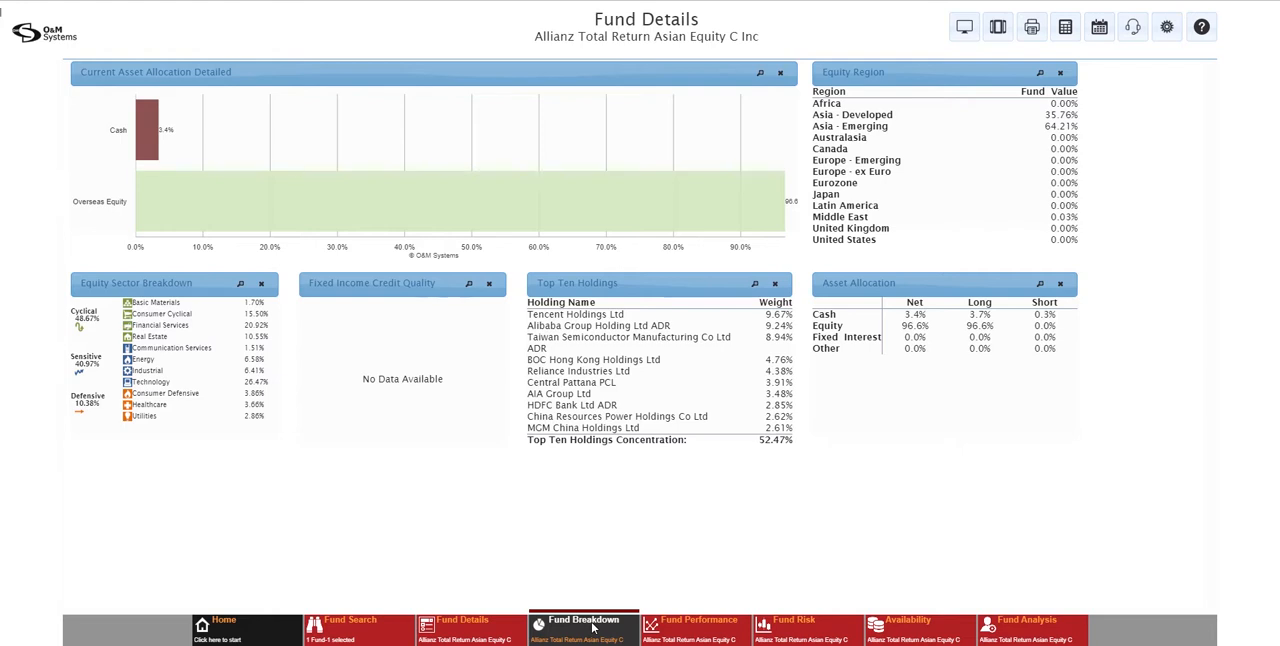
click(593, 627)
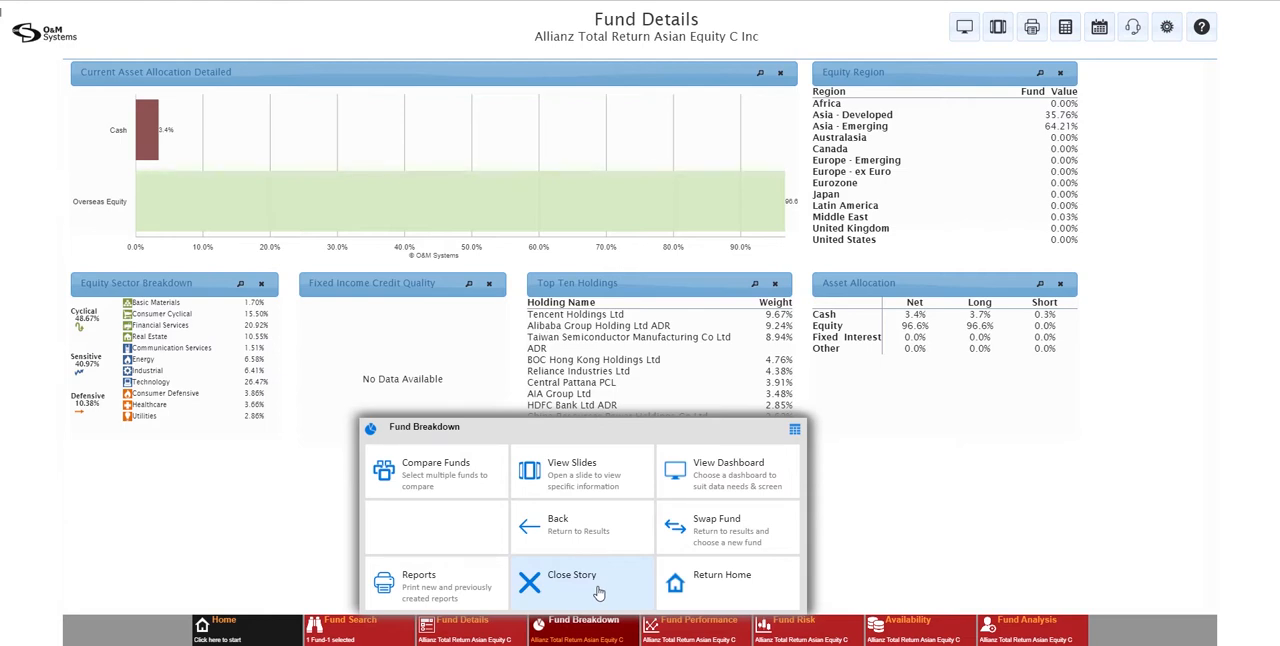
click(591, 627)
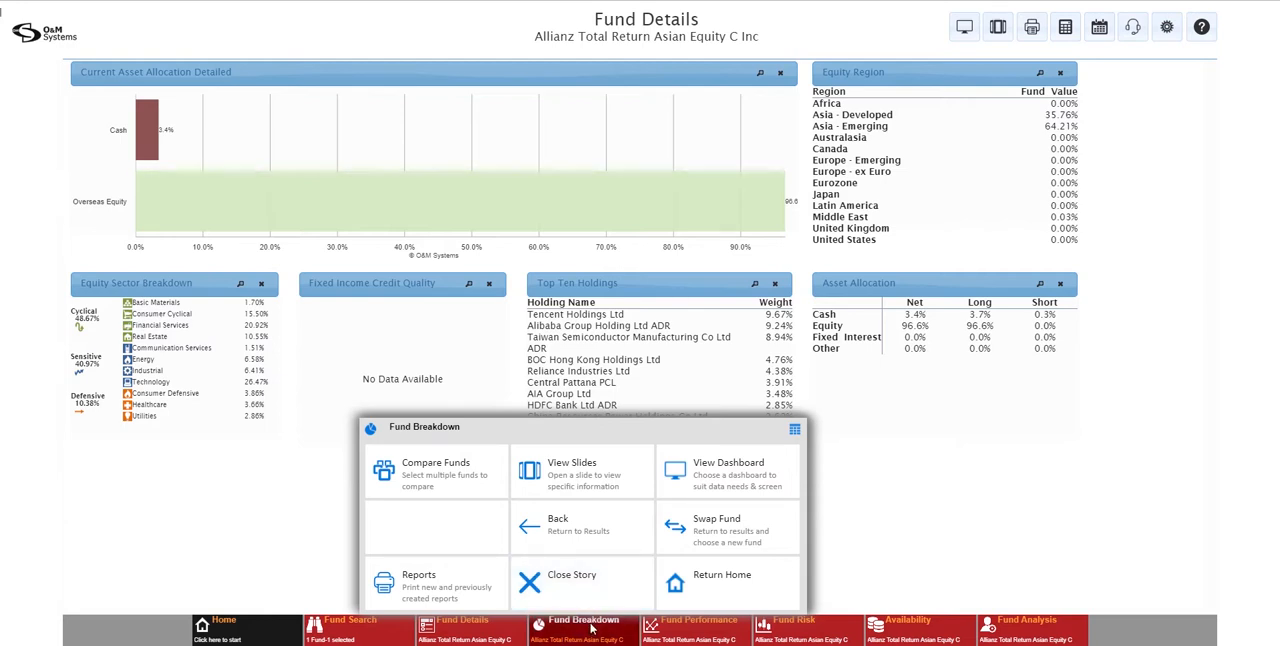
Return to the fund search results and pin the Allianz Total Return Asian Equity C Inc fund
click(384, 640)
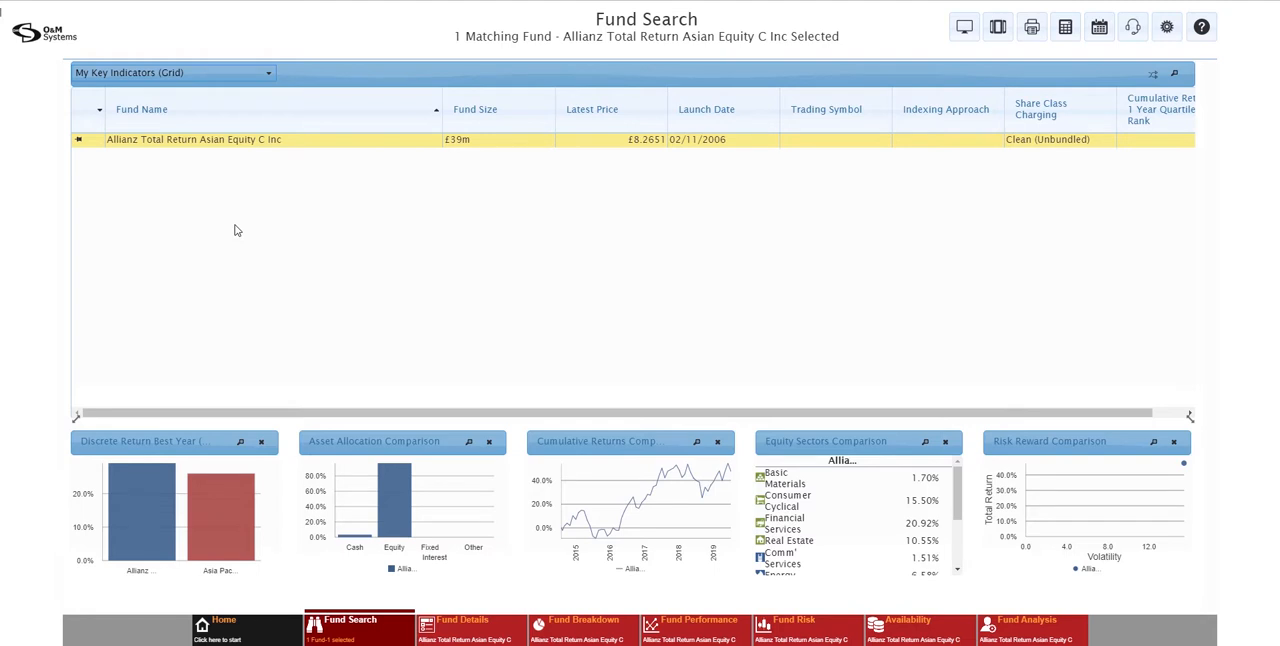
click(78, 146)
Amend the fund search by clearing the text match and limiting the Universe to OEICs and Unit Trusts
click(347, 634)
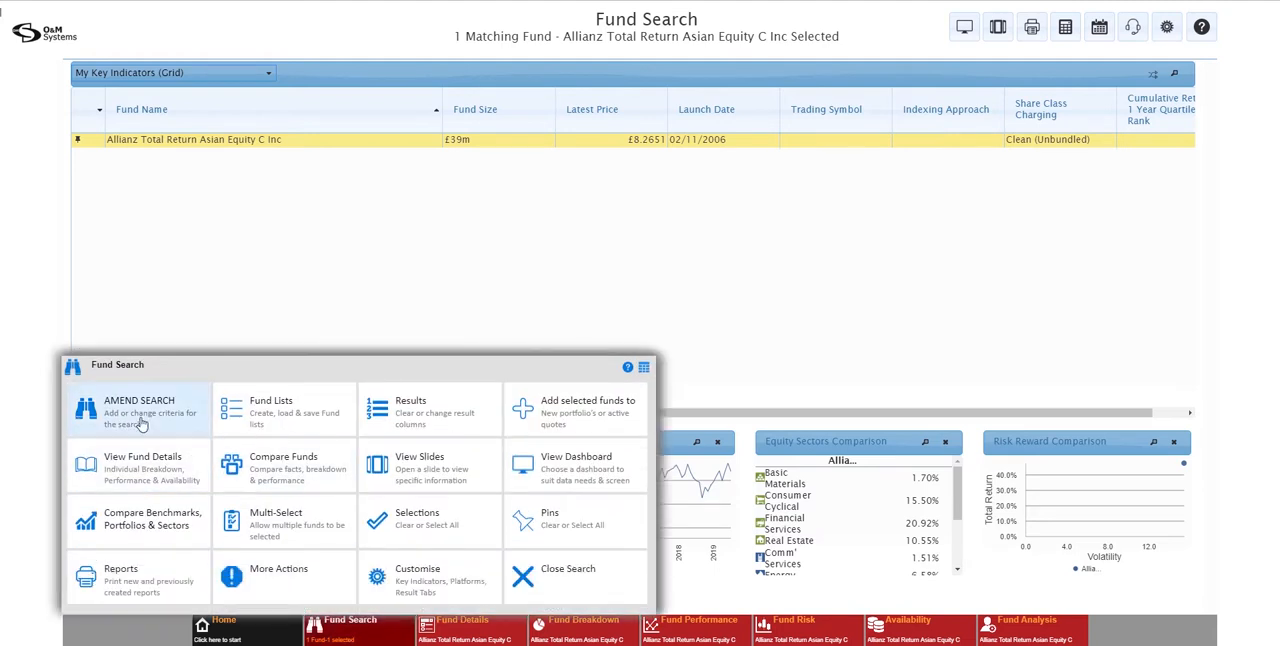
click(141, 424)
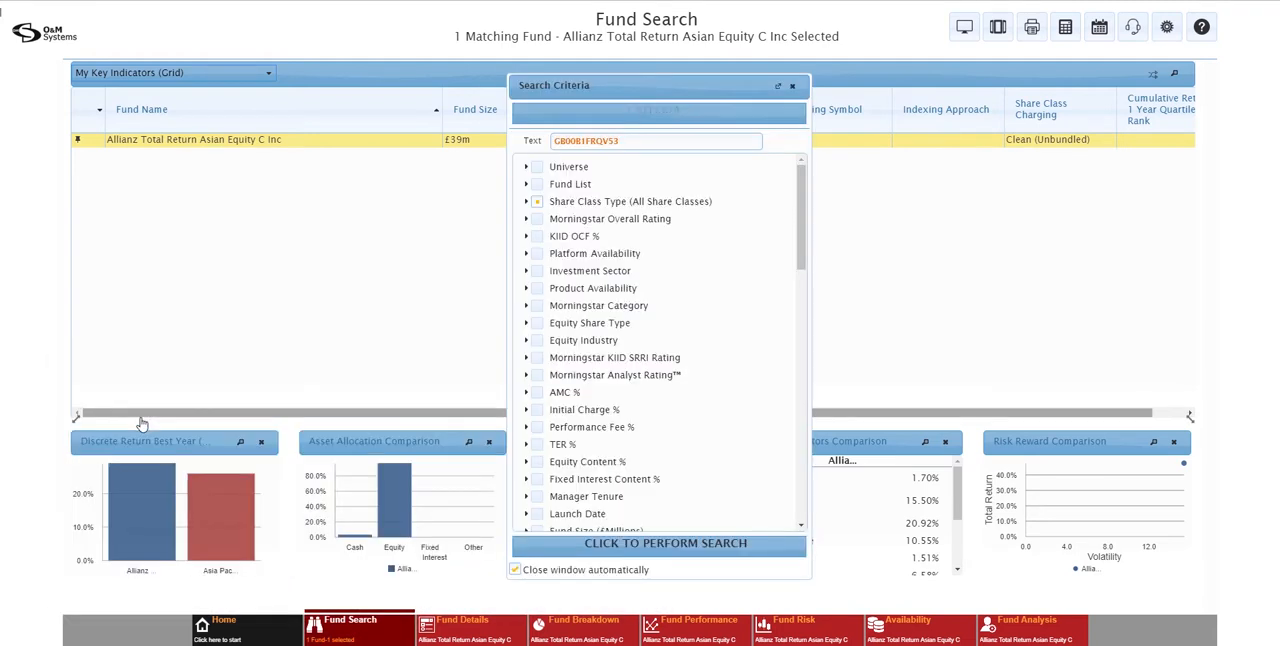
drag(637, 141, 543, 150)
key(BackSpace)
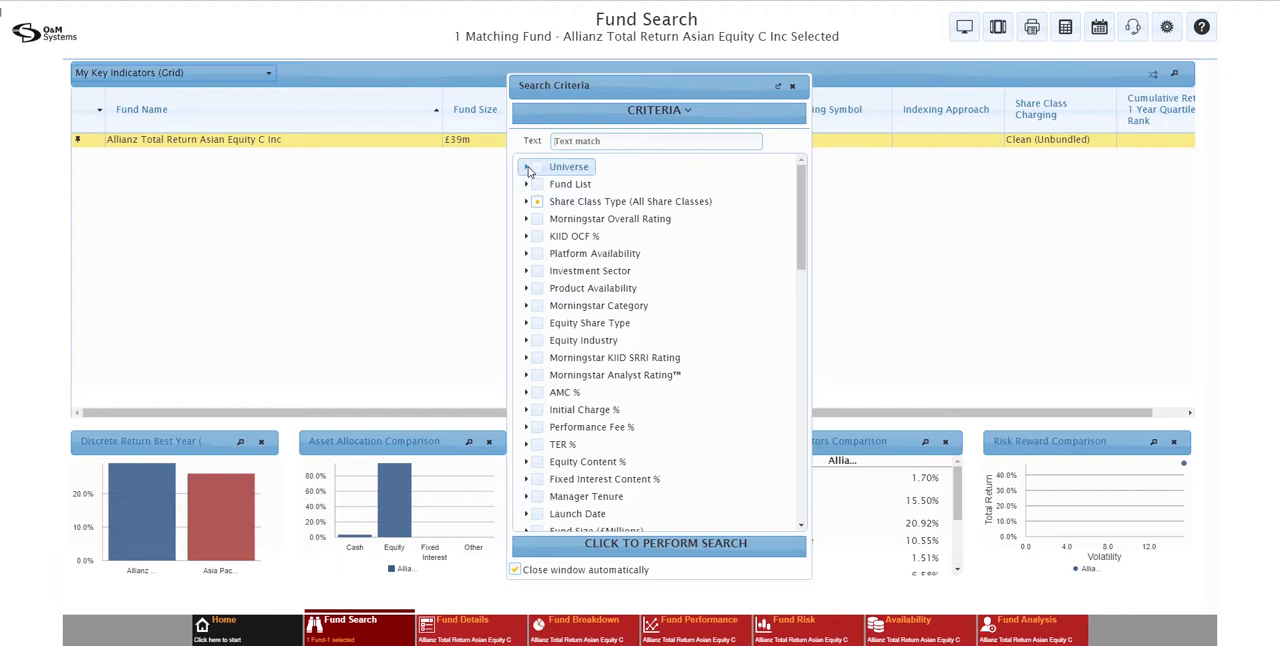
click(527, 168)
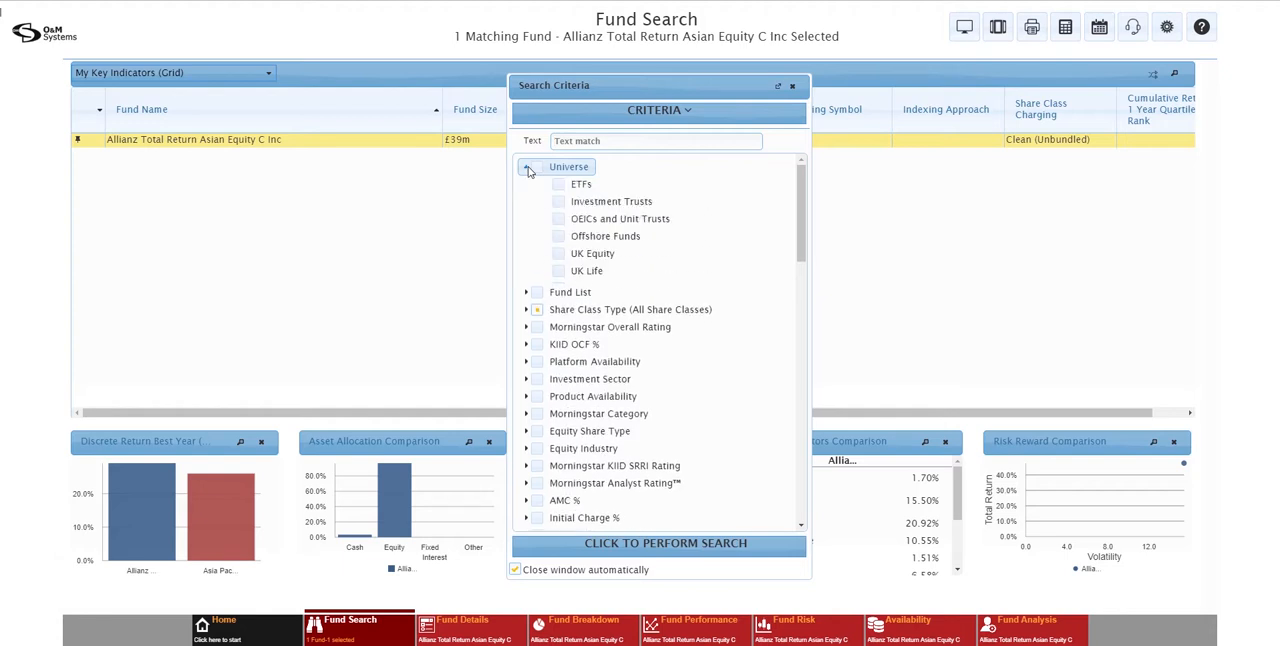
click(560, 223)
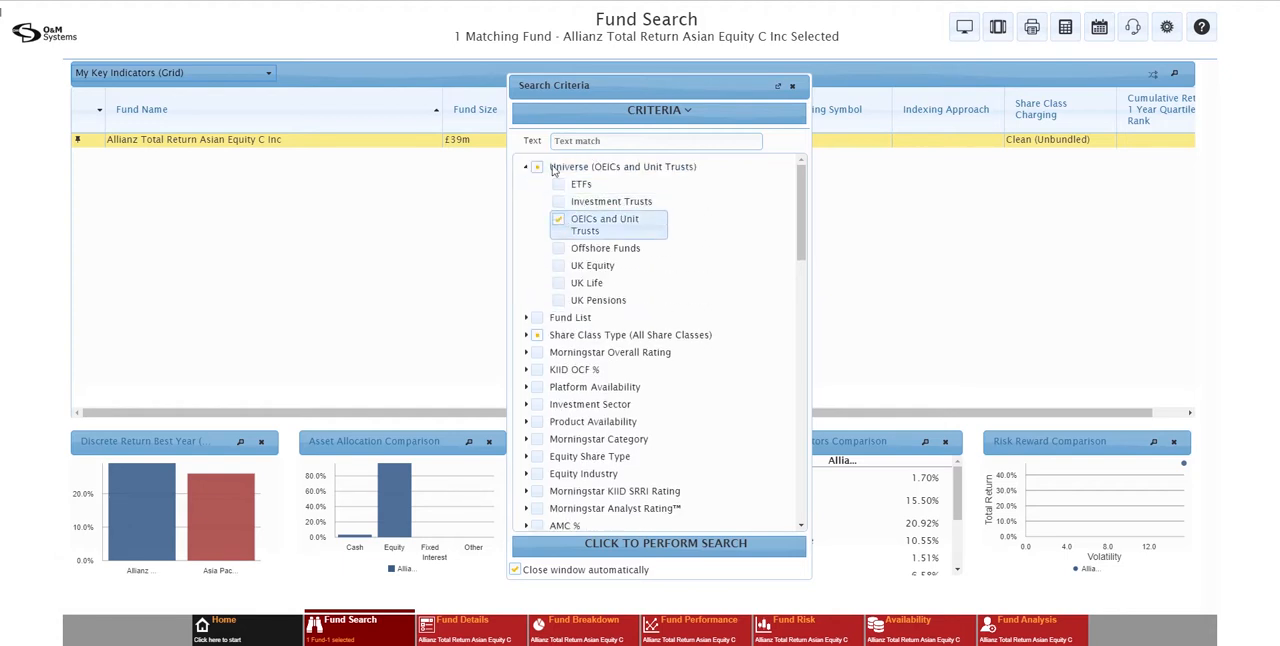
click(526, 168)
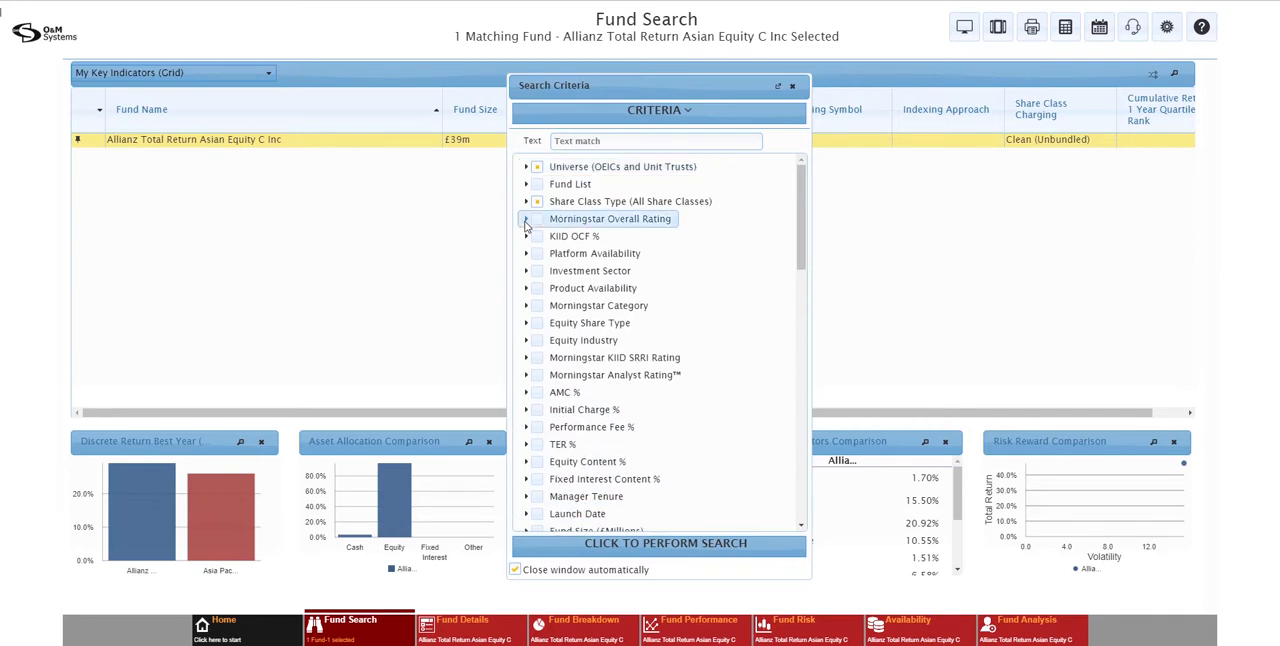
Set the Share Class Type criterion to Primary Share Class
click(526, 202)
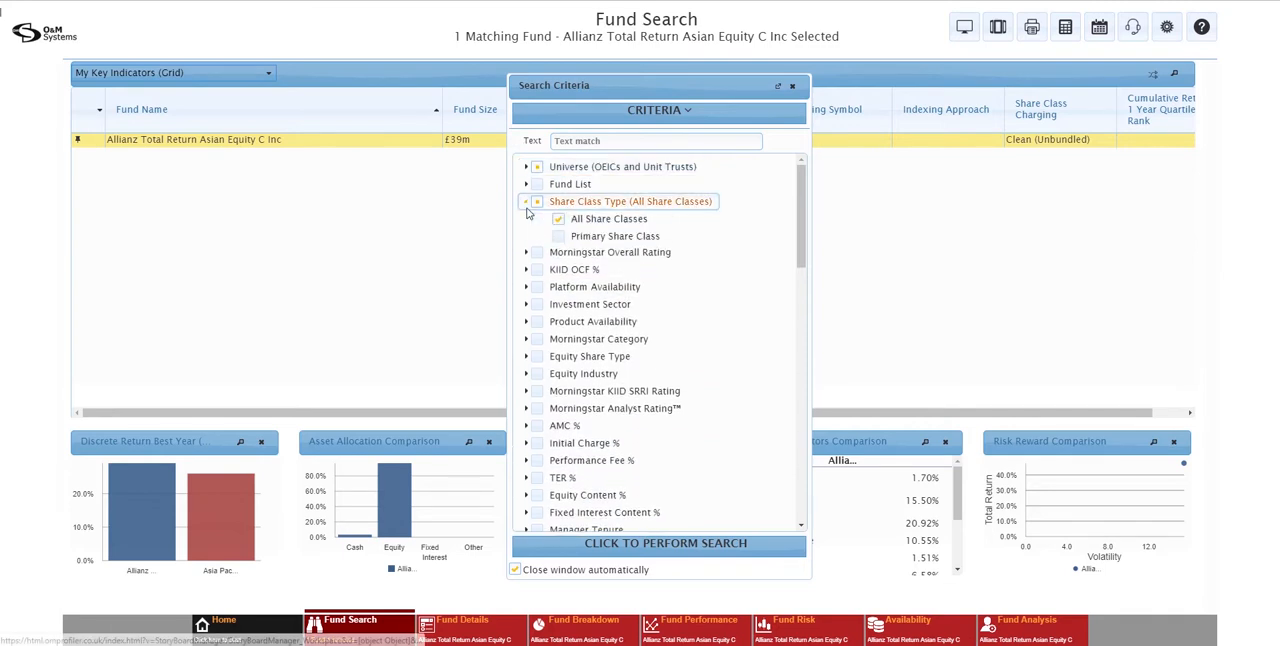
click(559, 240)
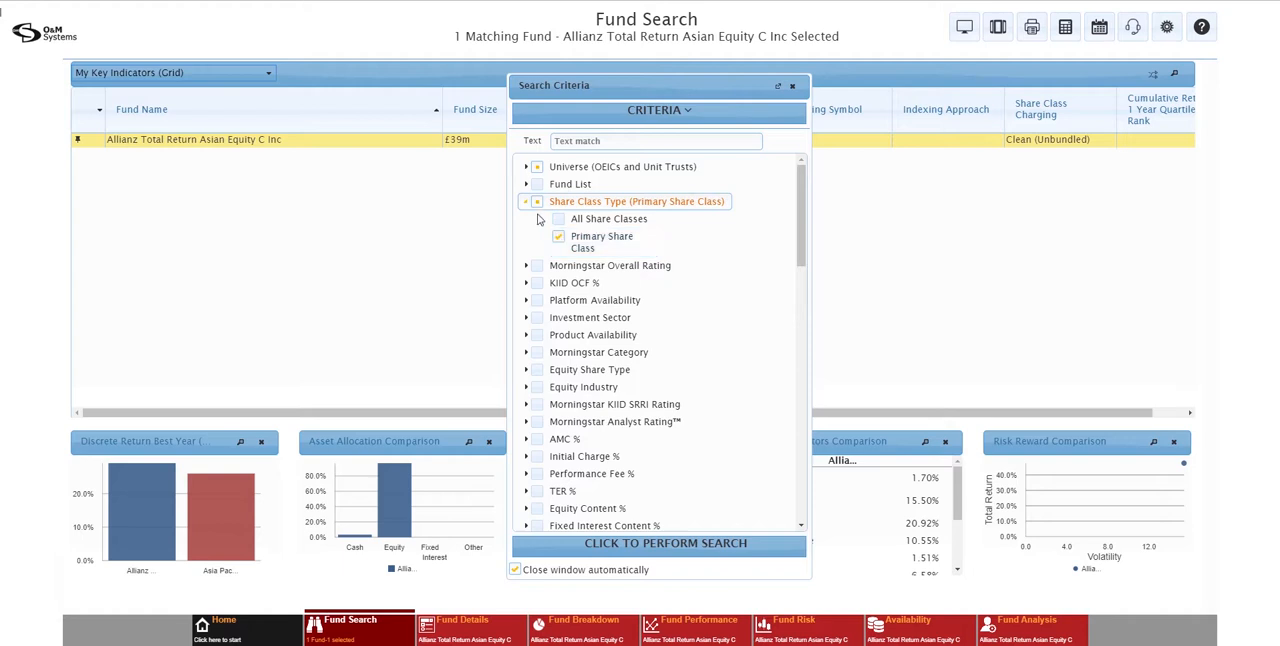
click(527, 203)
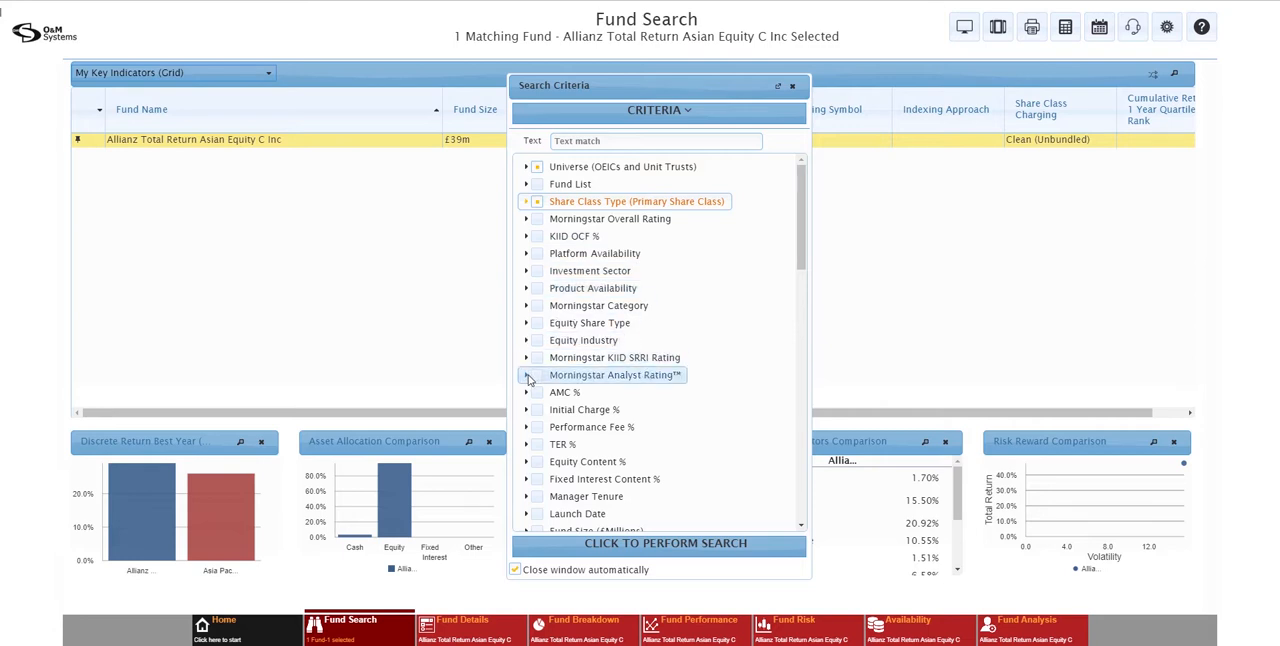
Restrict the Morningstar Analyst Rating criterion to Gold and run the amended search
click(529, 378)
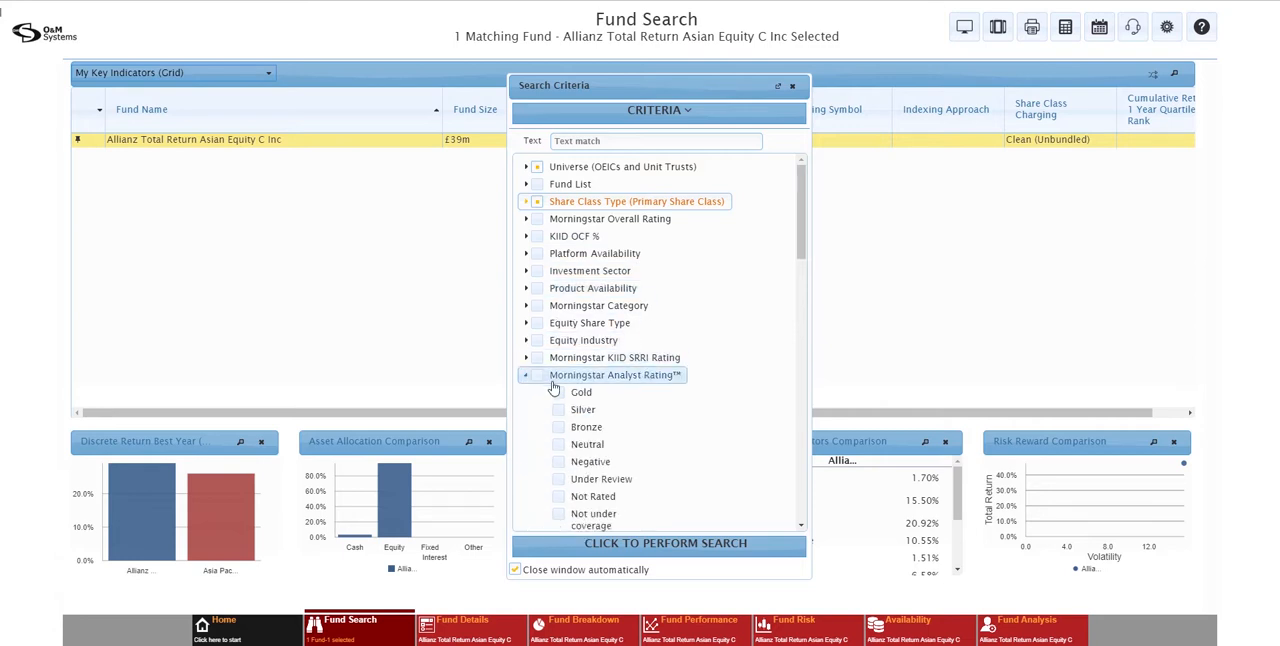
click(559, 394)
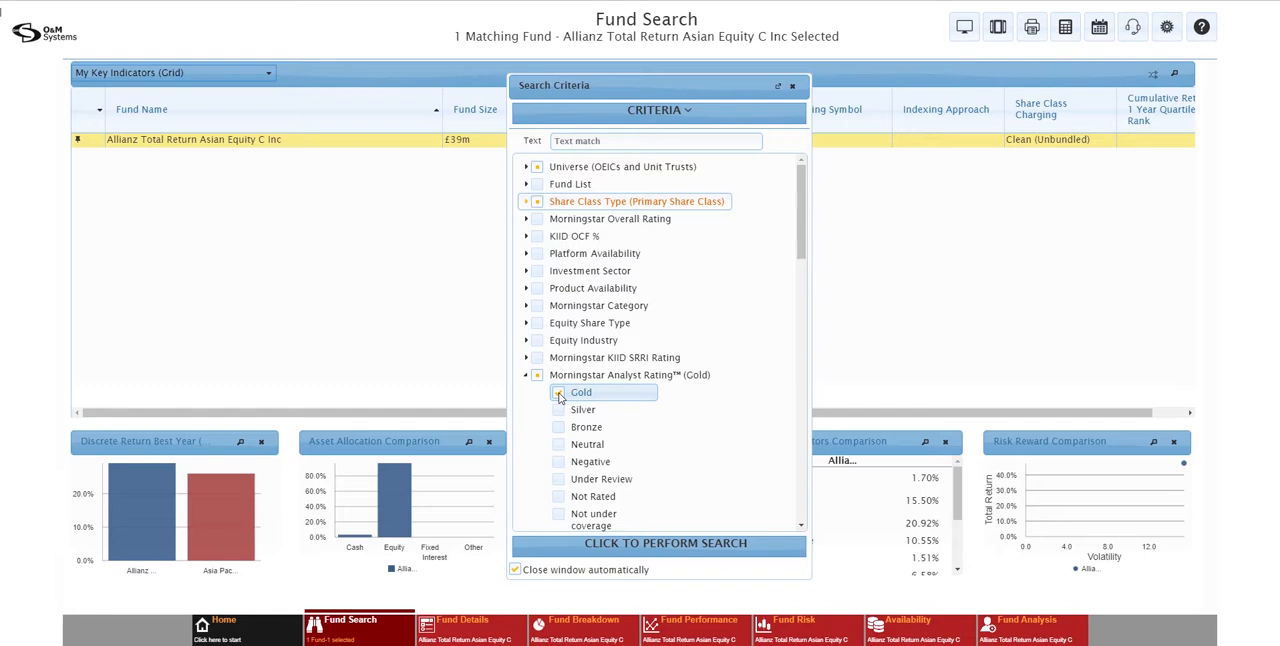
click(527, 378)
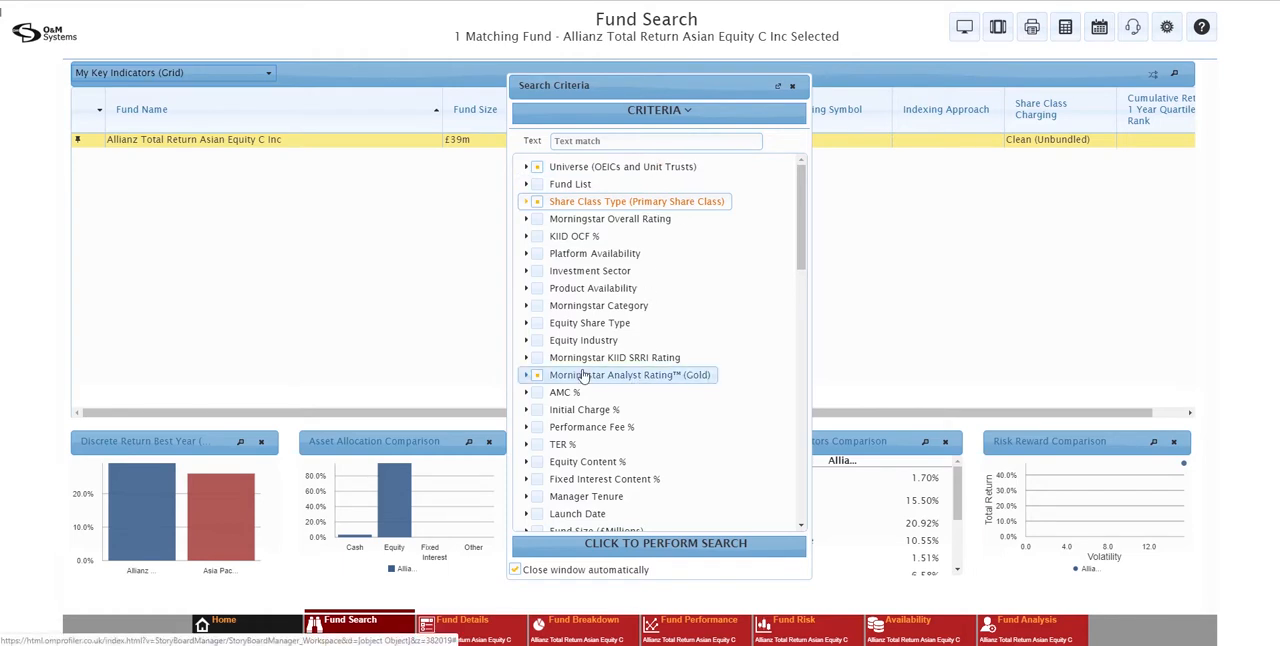
click(617, 545)
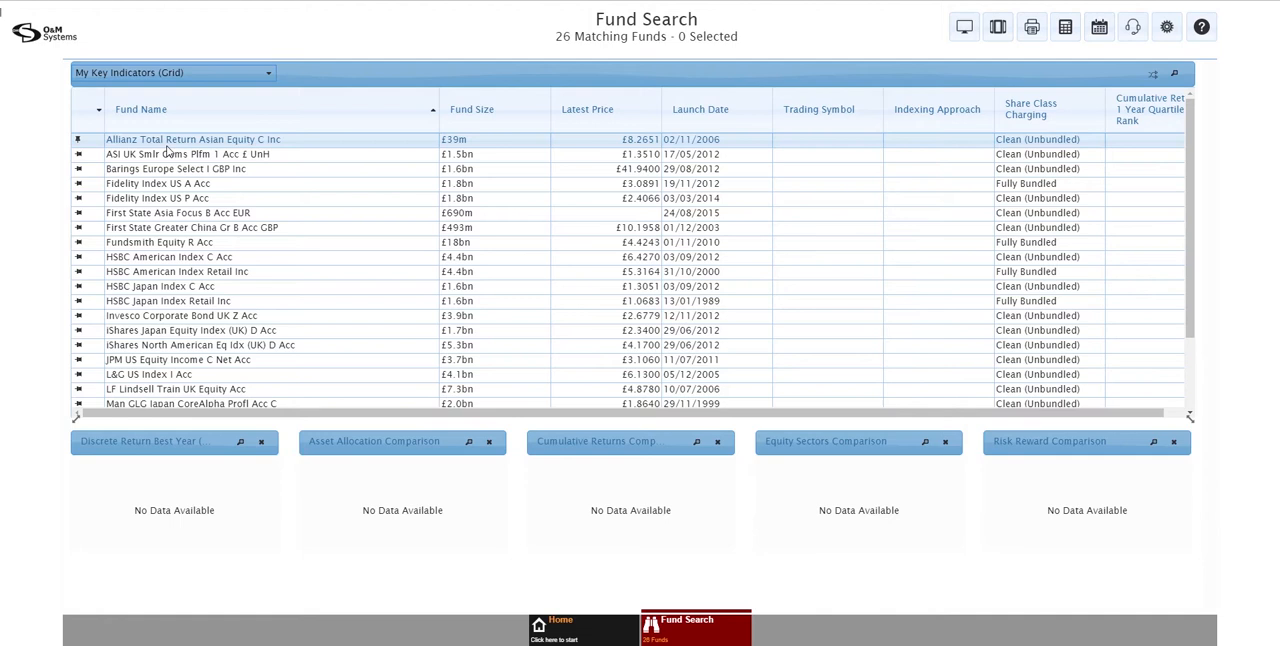
Show the Ratings and Charges grid and select the Allianz Total Return Asian Equity C Inc and Fundsmith Equity R Acc funds
click(179, 75)
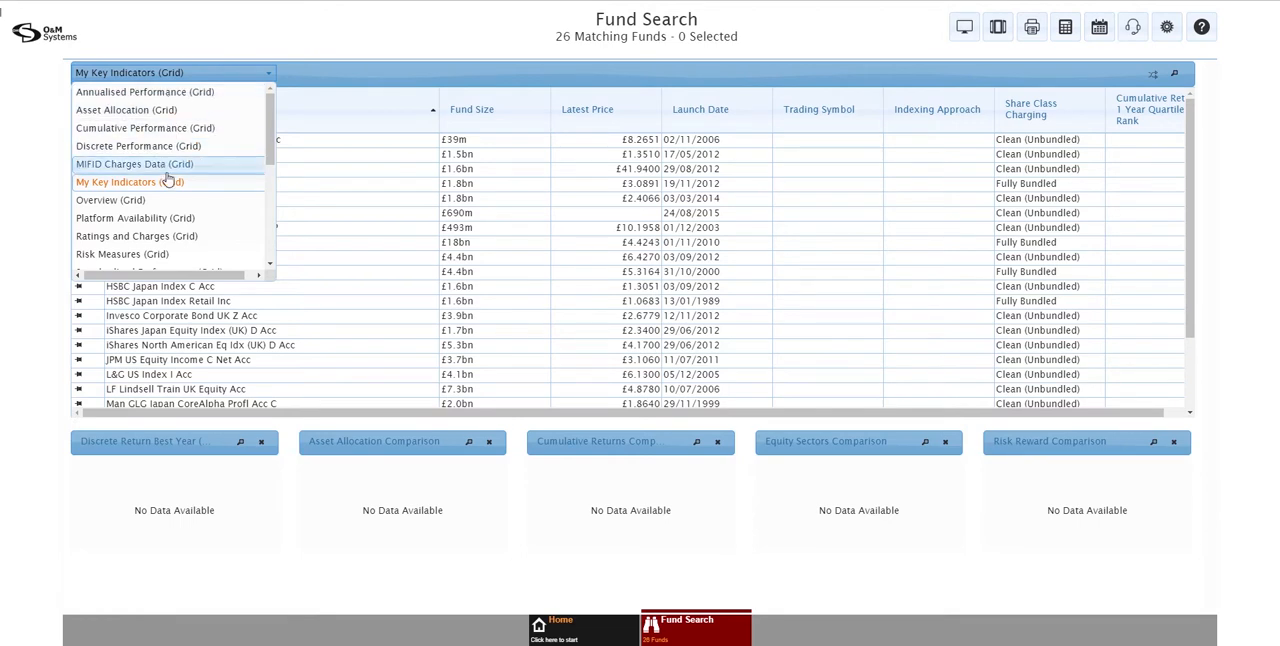
click(151, 240)
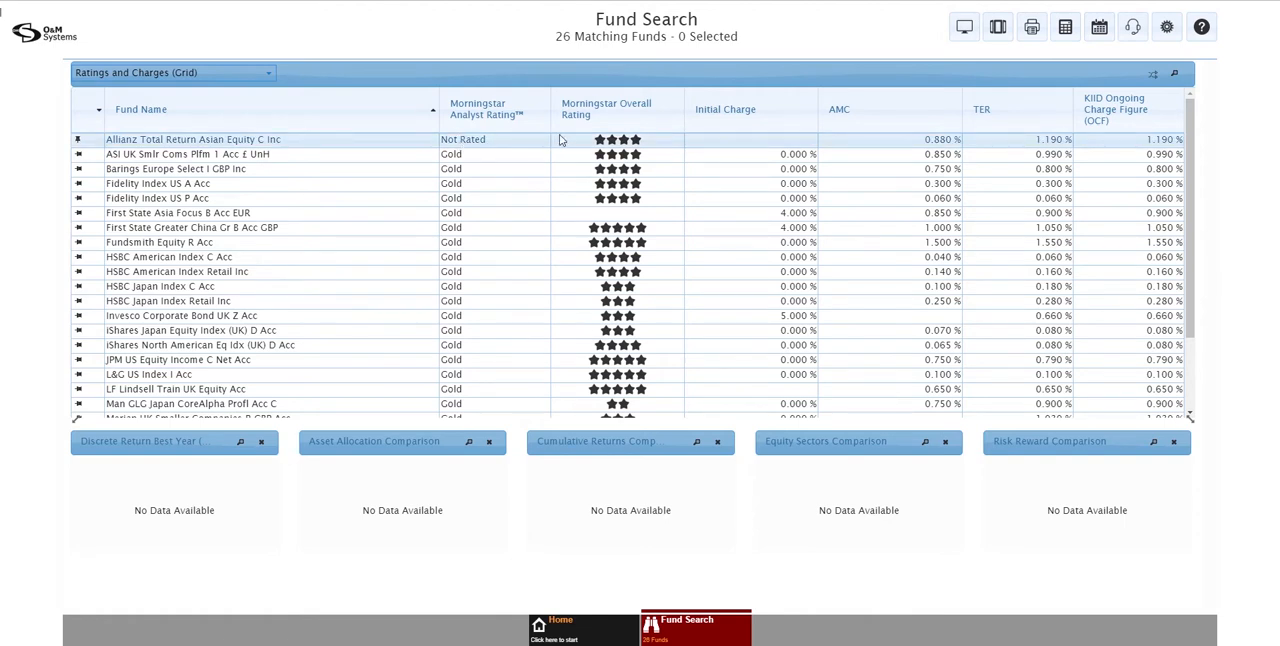
click(408, 145)
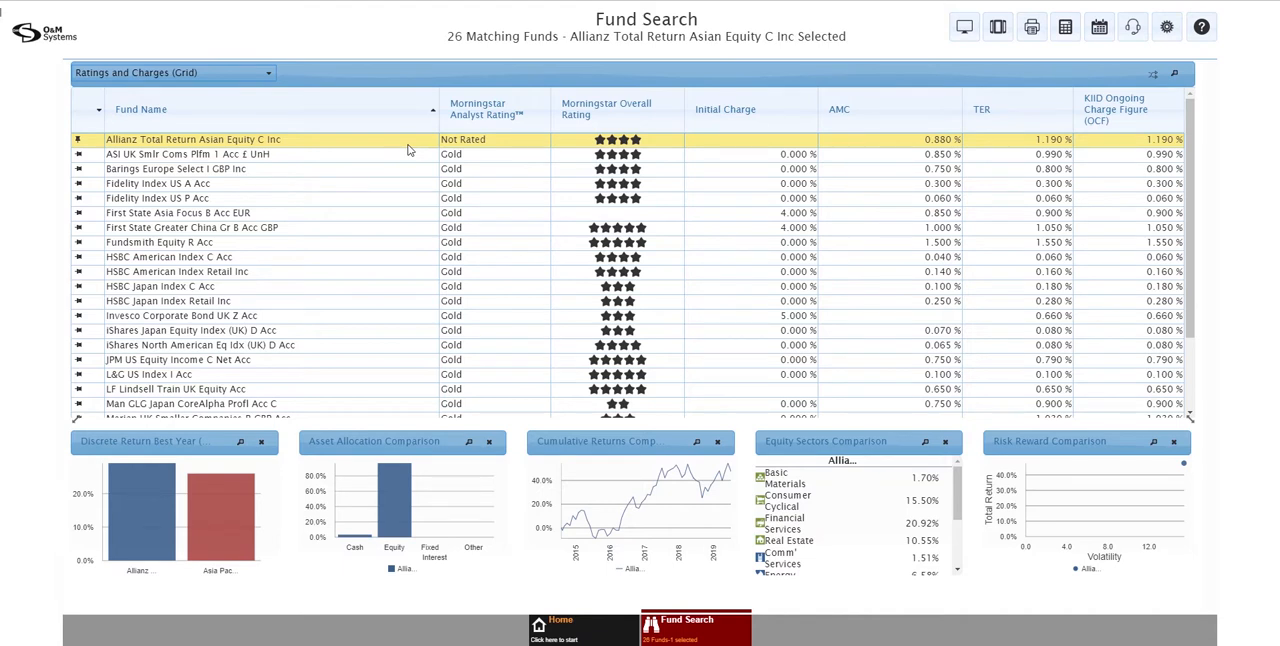
click(312, 243)
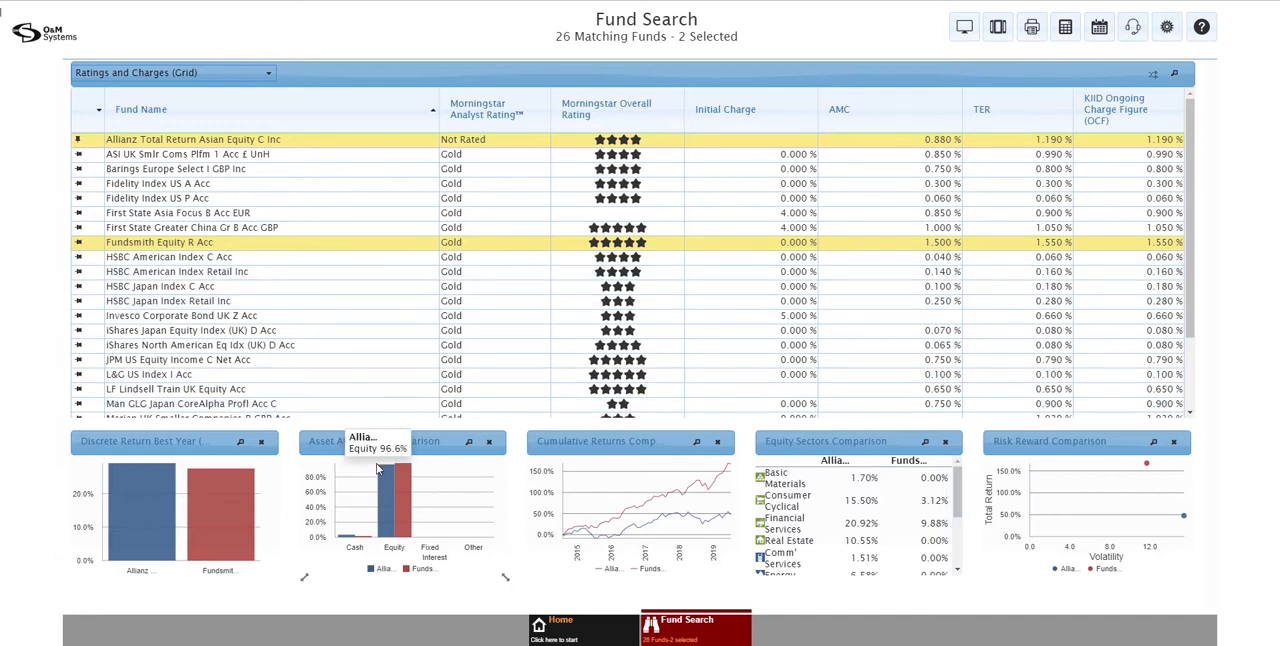
mouse_move(670, 486)
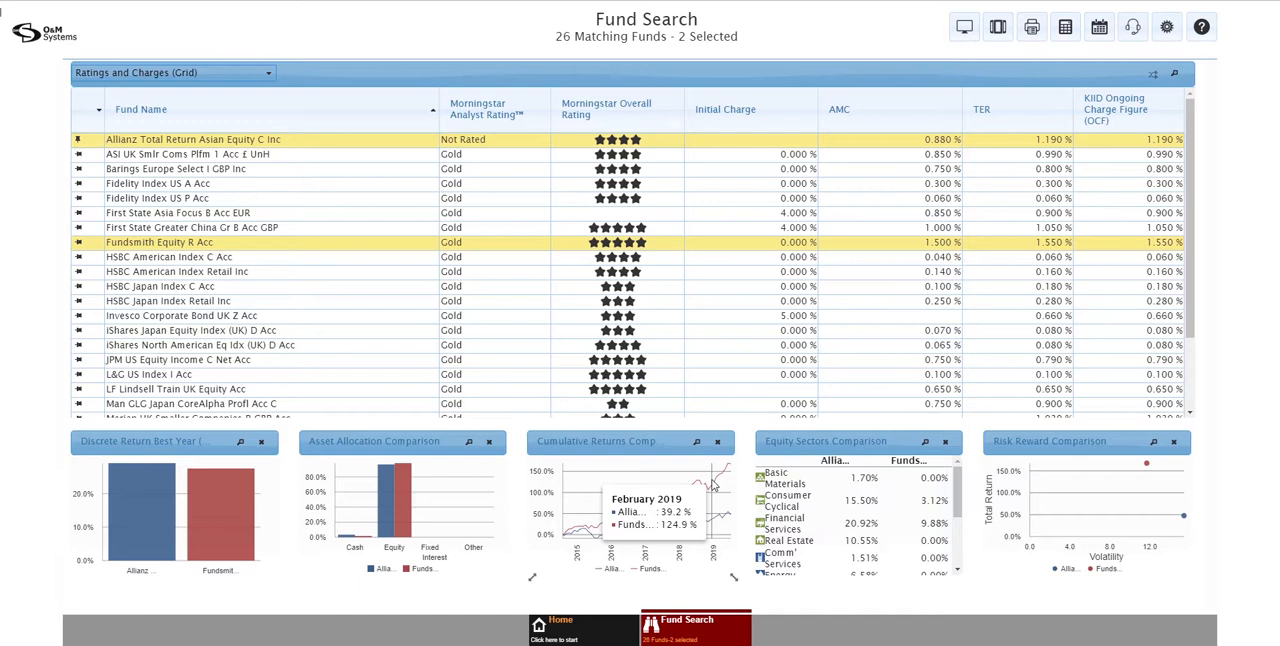
Look at the report options available for the two selected funds
click(1035, 35)
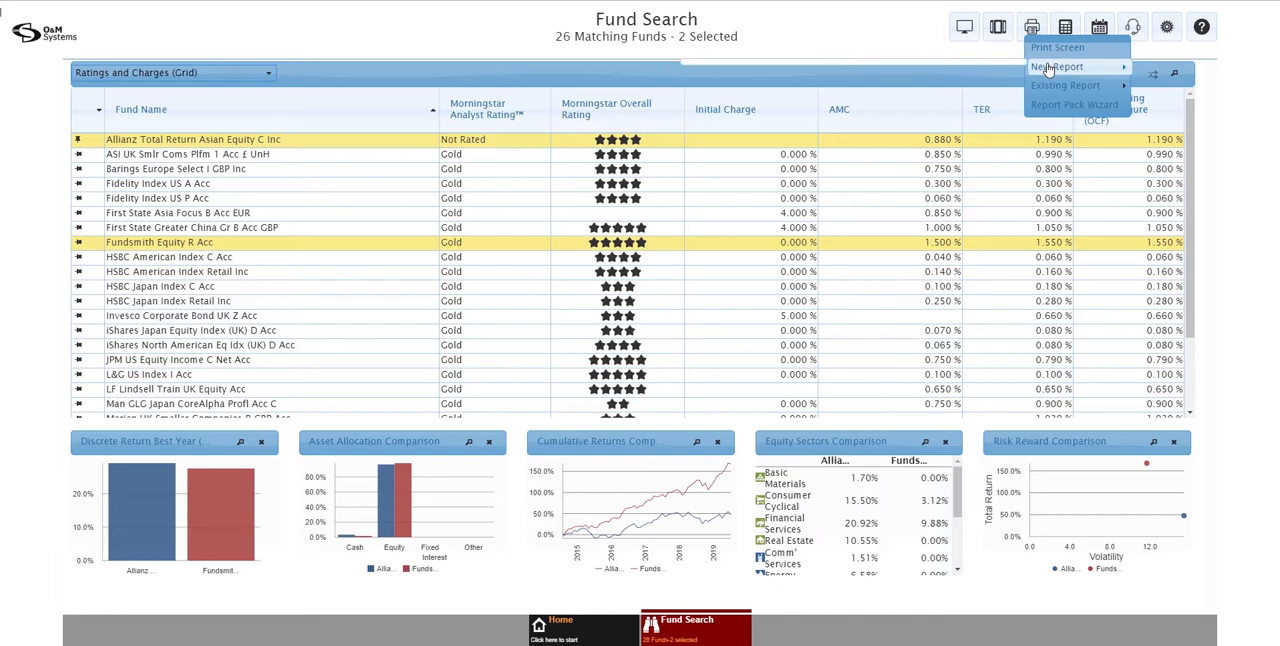
mouse_move(1048, 68)
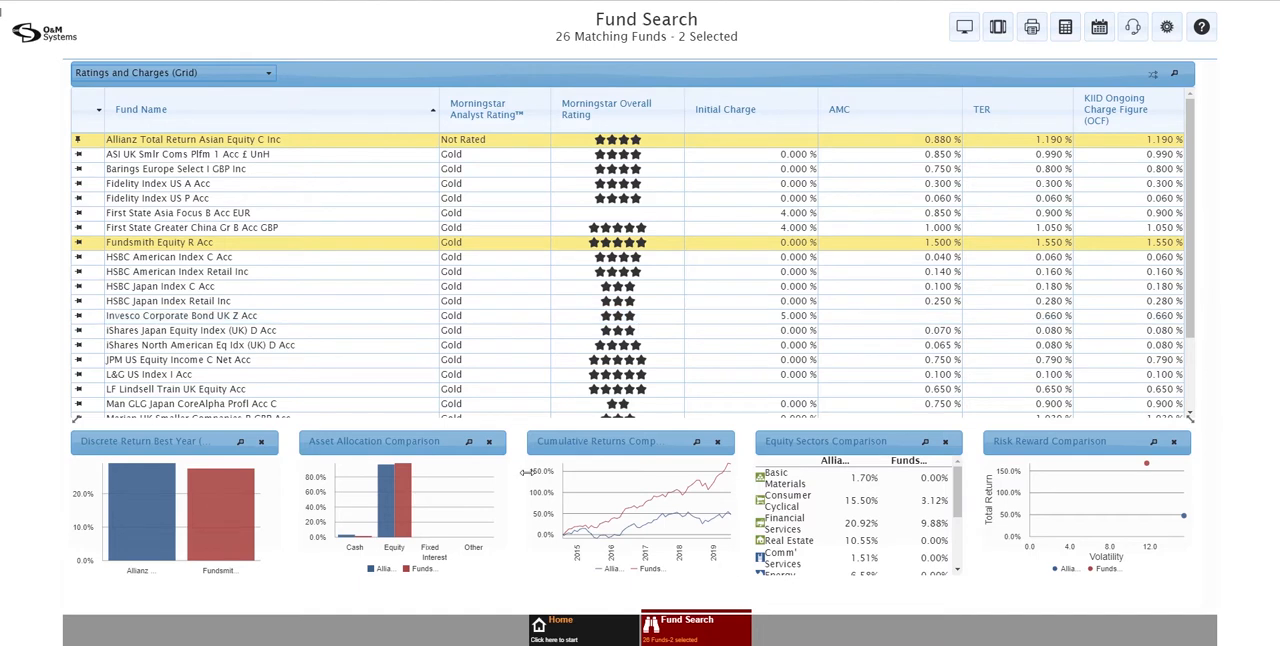
mouse_move(616, 514)
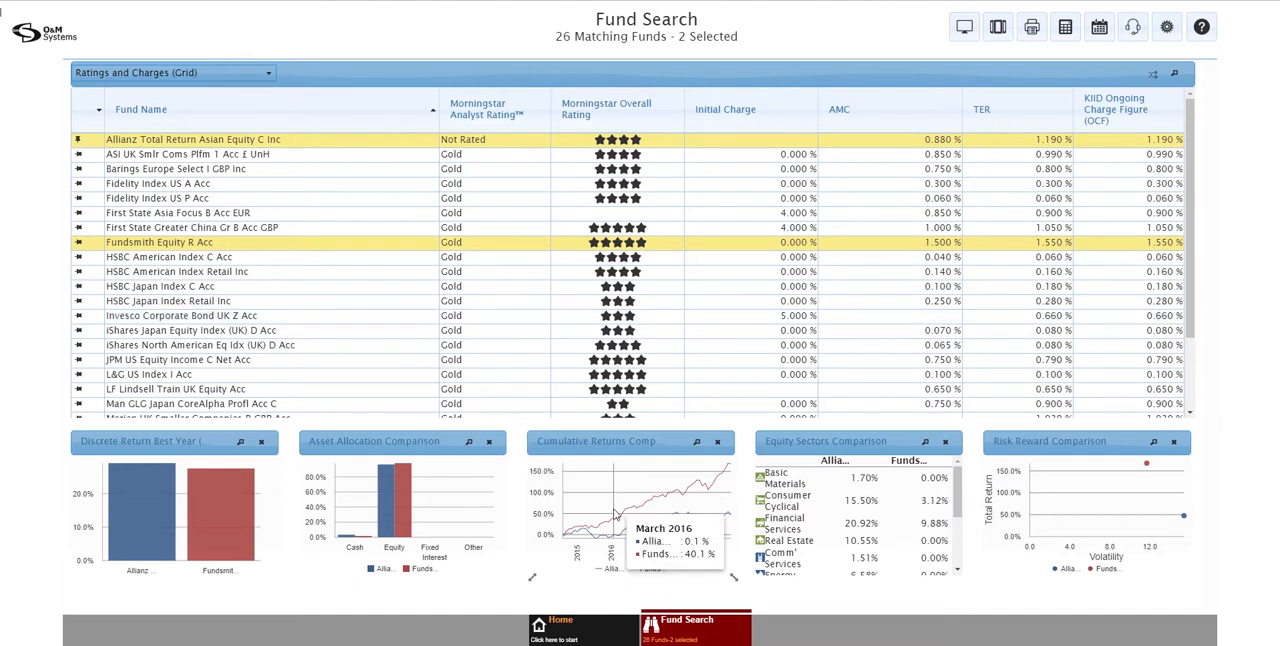
Compare the two selected funds and view their Breakdown Comparison
click(681, 627)
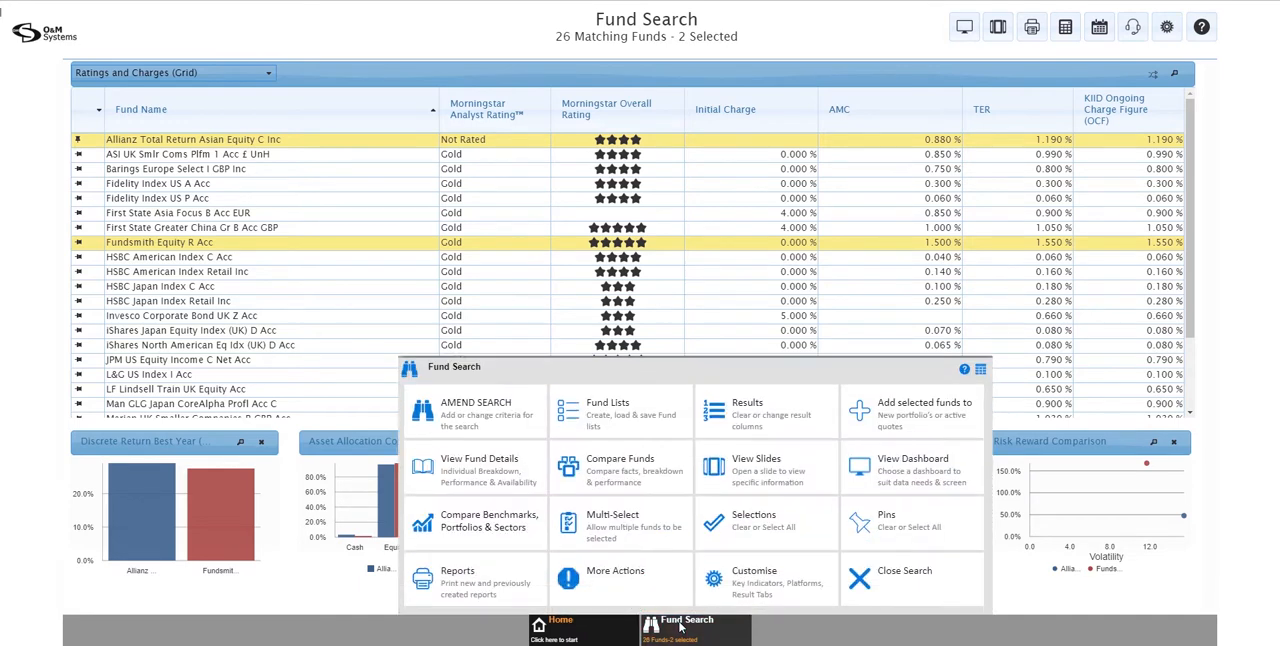
click(626, 480)
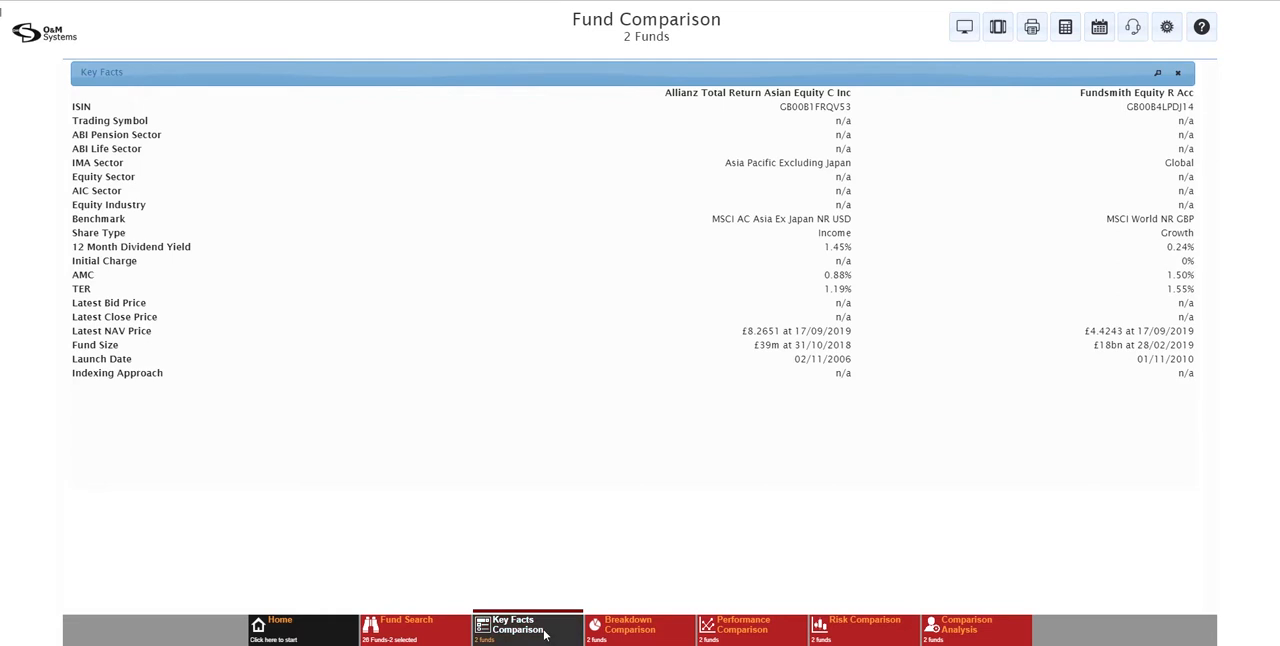
click(607, 626)
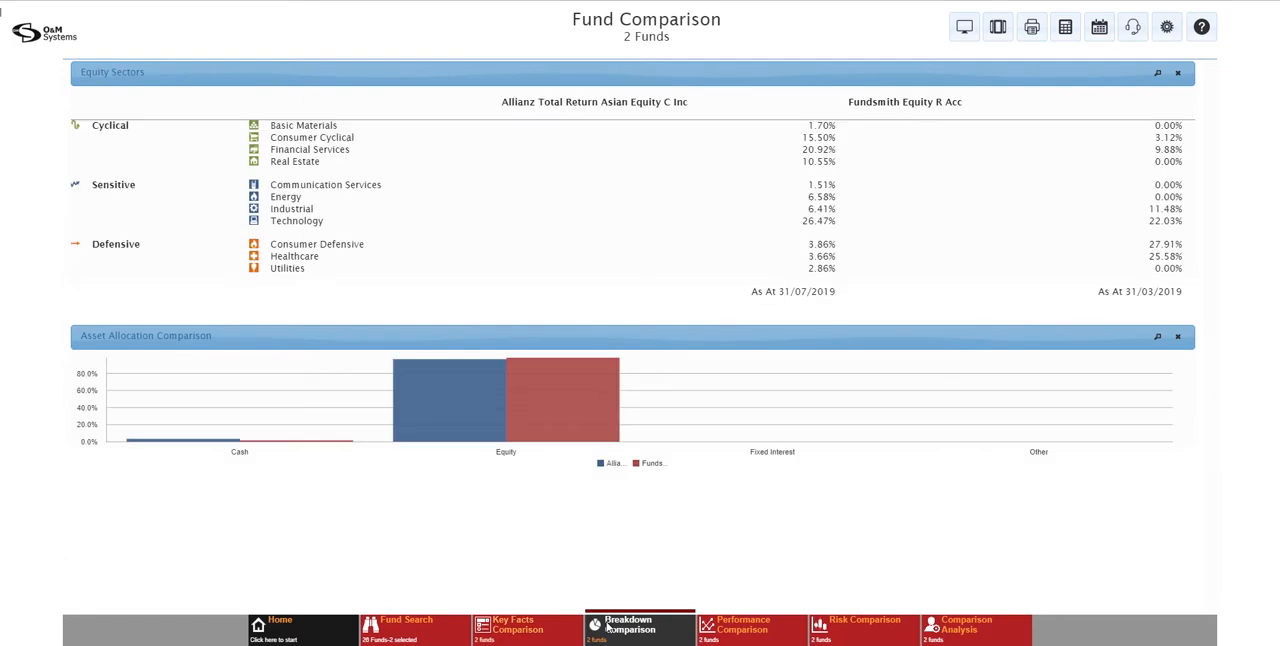
View the Performance Comparison and add sector averages and the FTSE 100 TR GBP benchmark to its charts
click(726, 630)
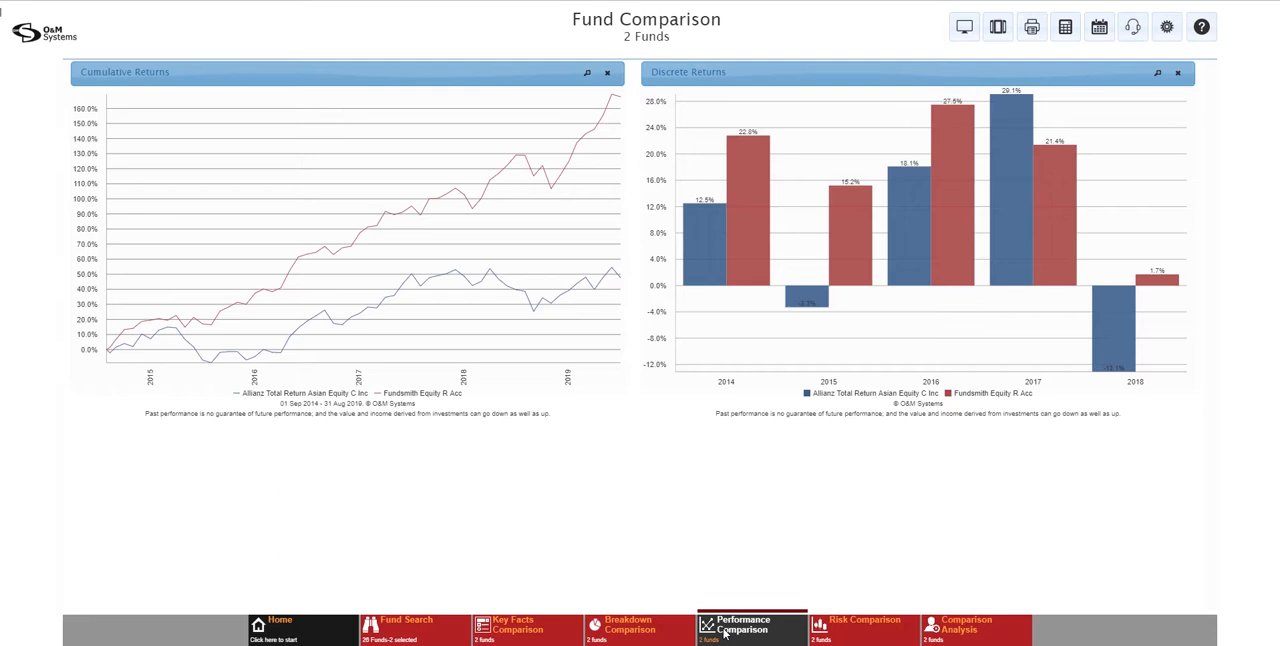
click(726, 633)
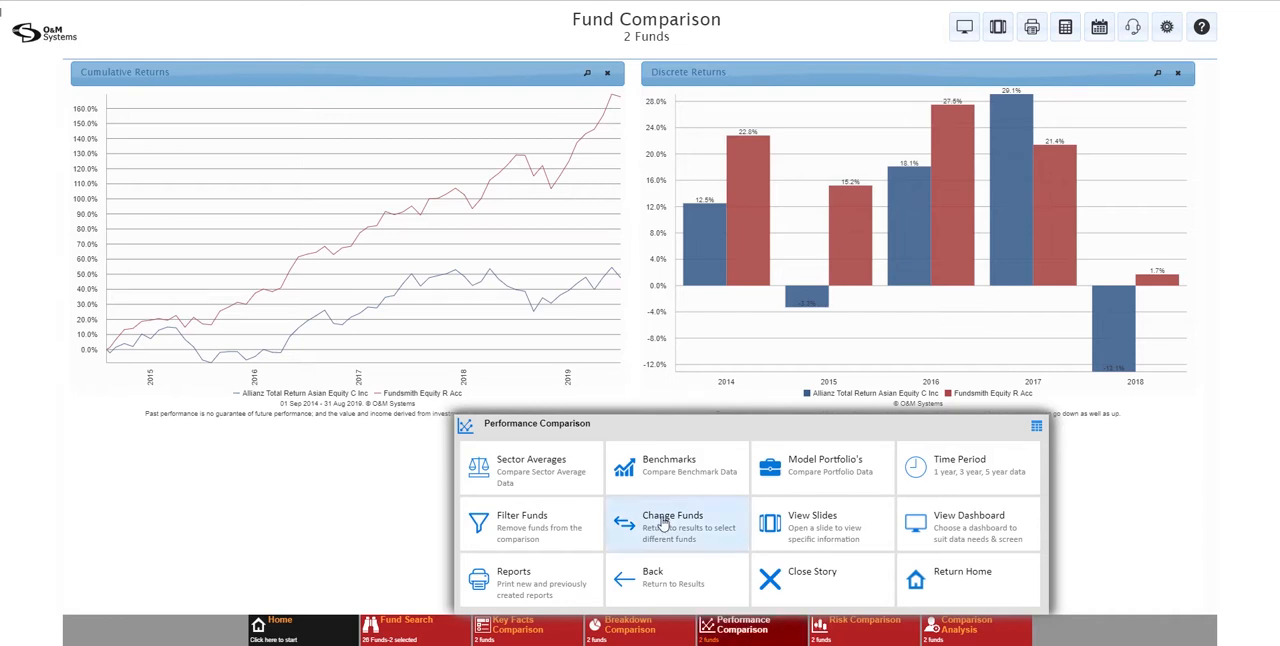
click(512, 483)
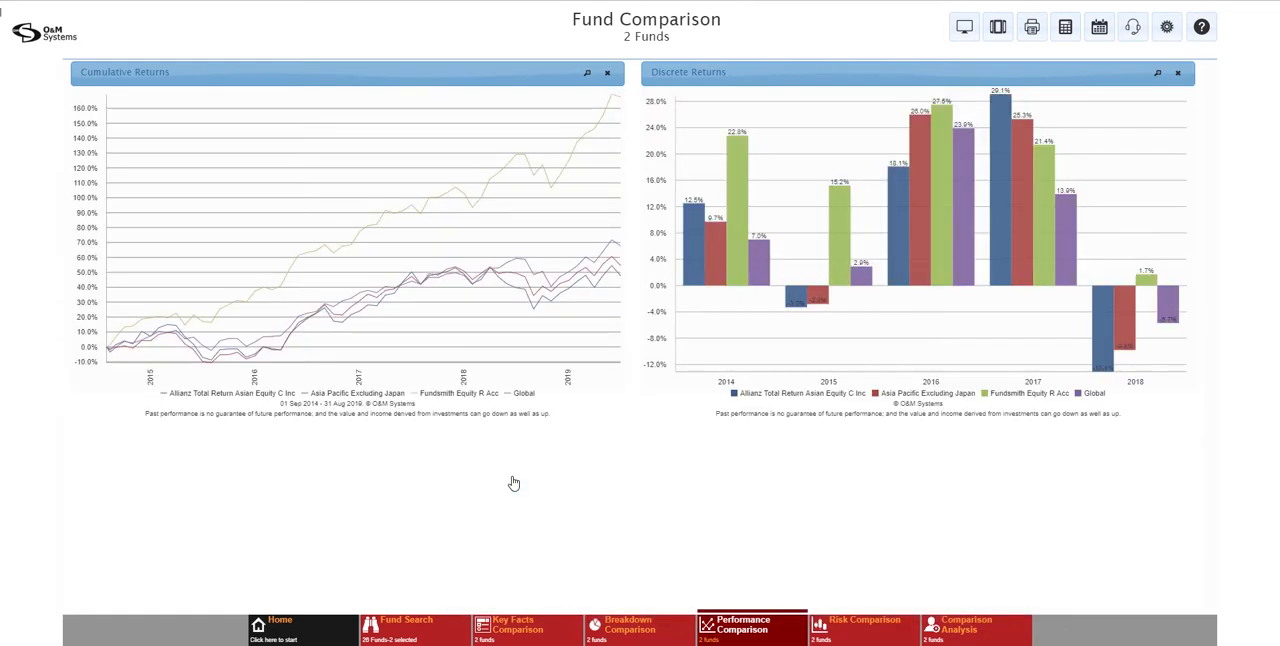
click(745, 626)
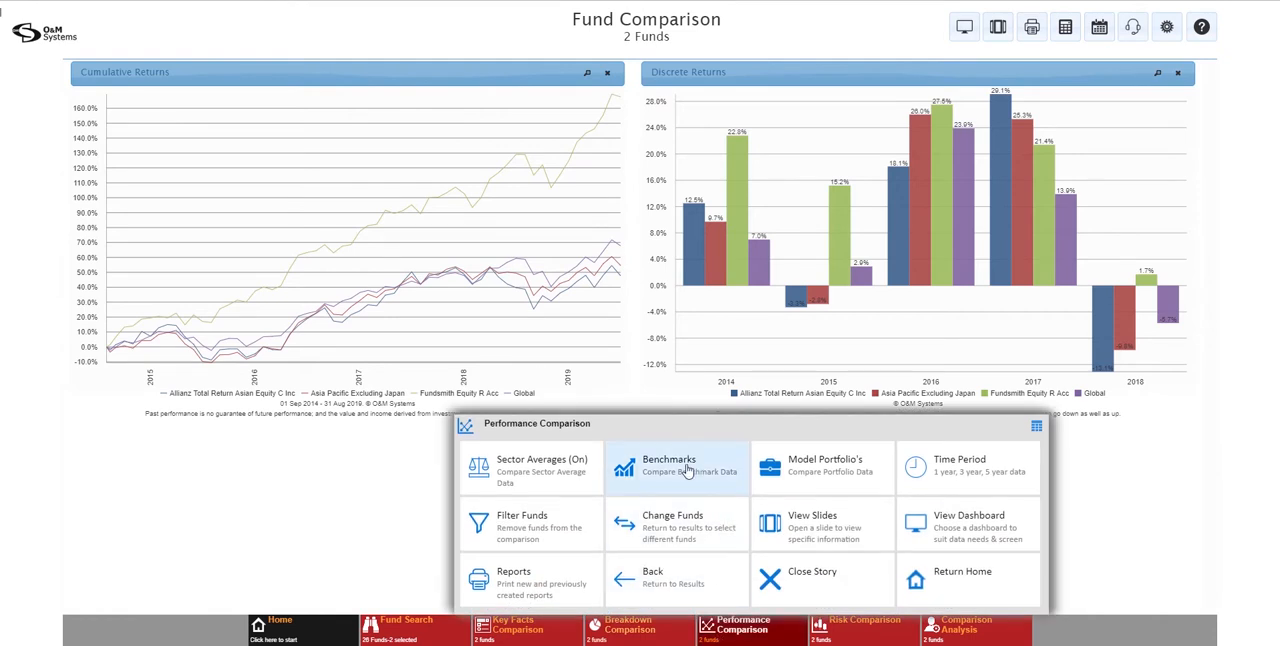
click(687, 470)
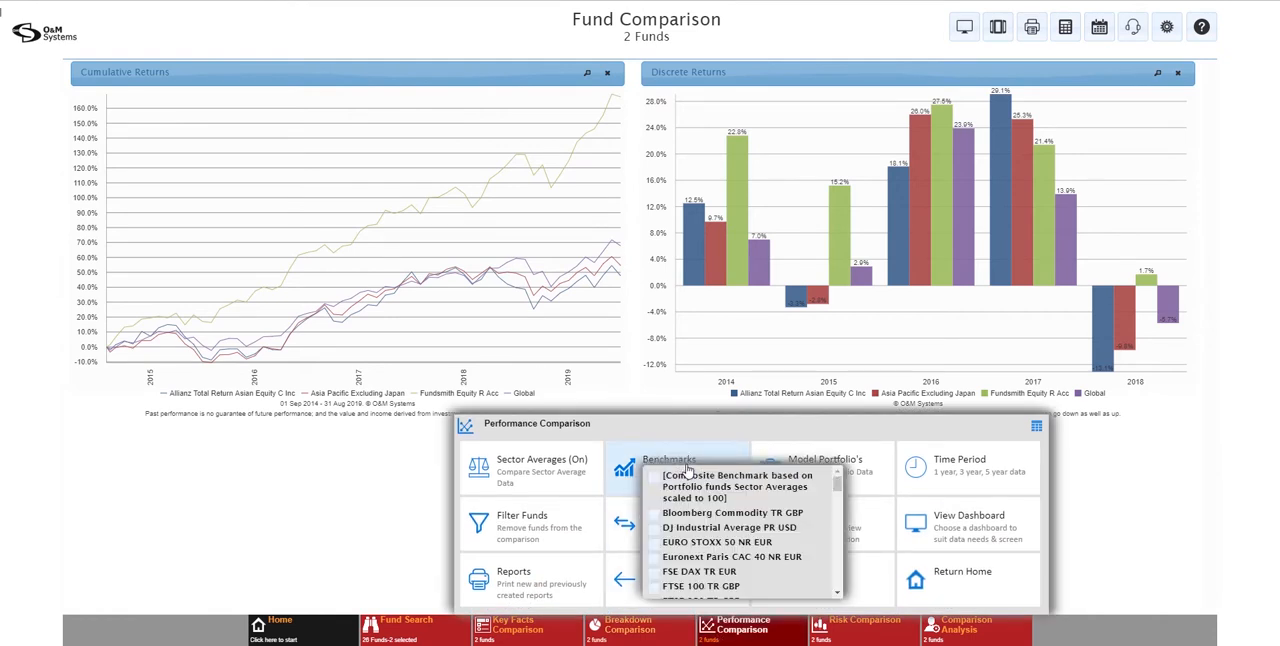
click(654, 588)
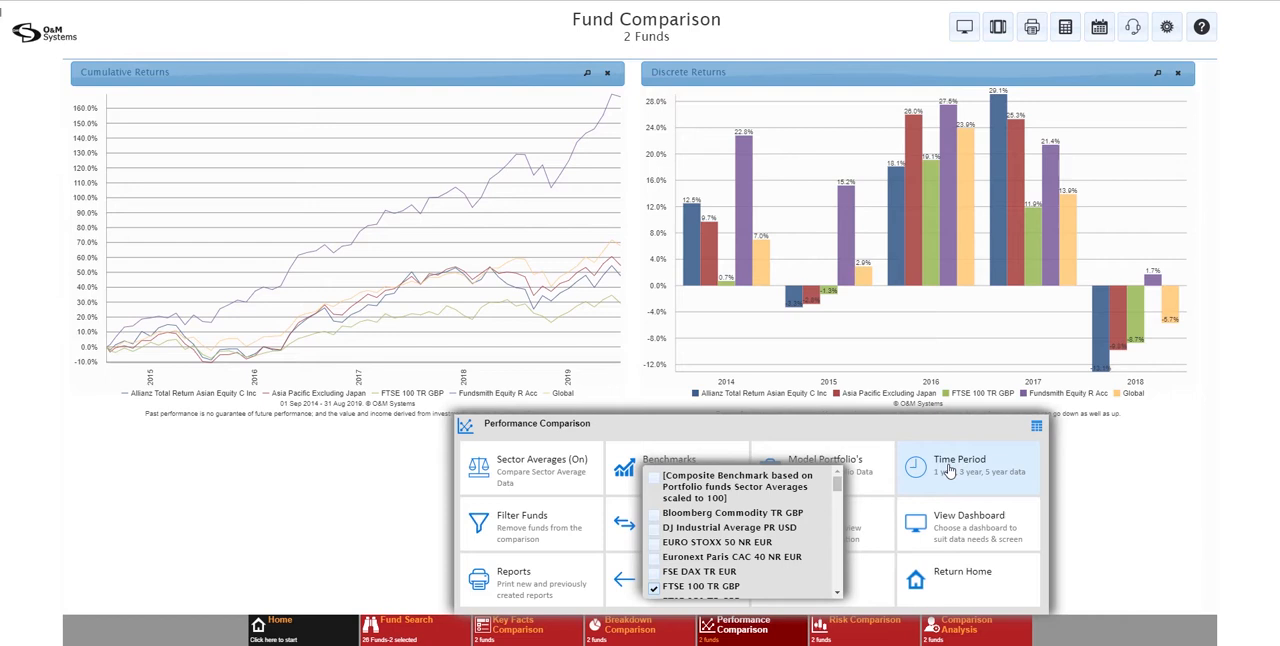
Switch the Performance Comparison's time period to Custom and set its start to January 2016
click(948, 471)
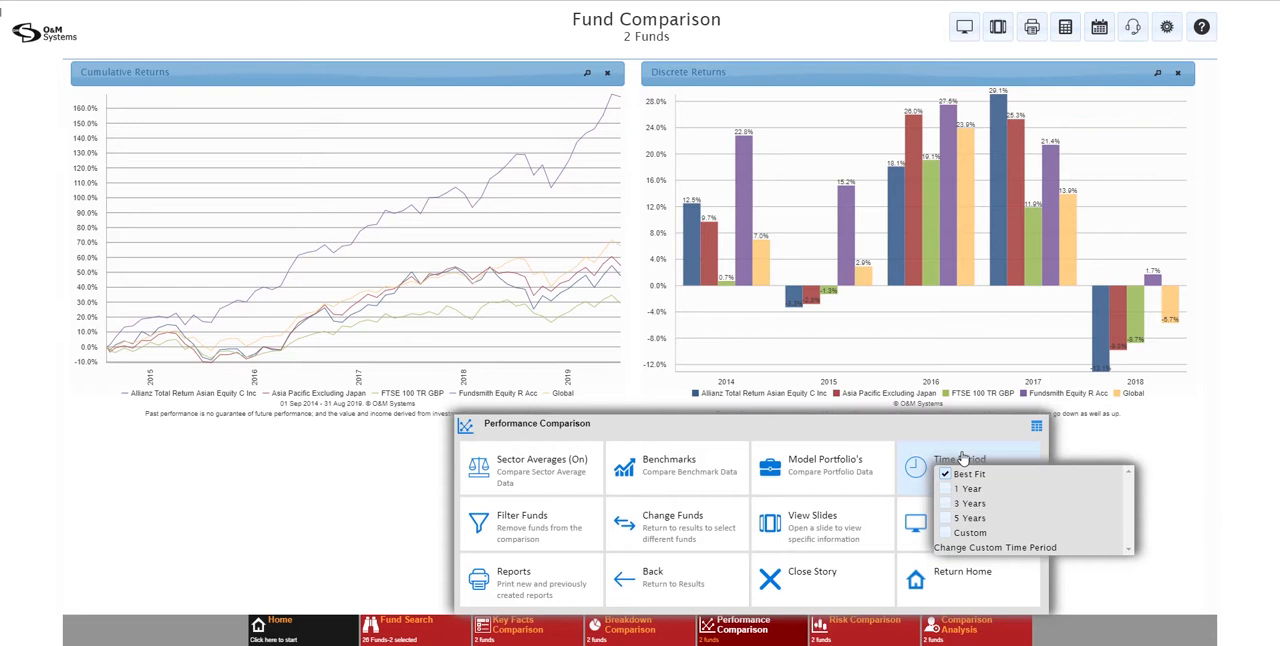
click(946, 533)
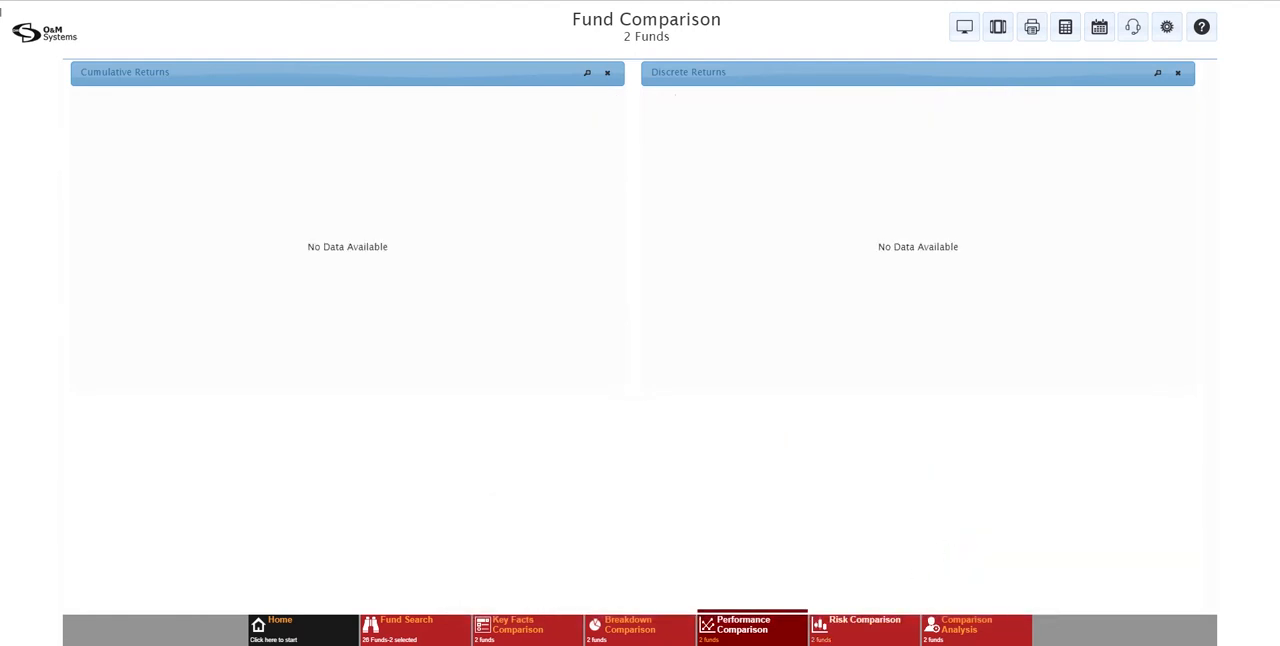
click(761, 640)
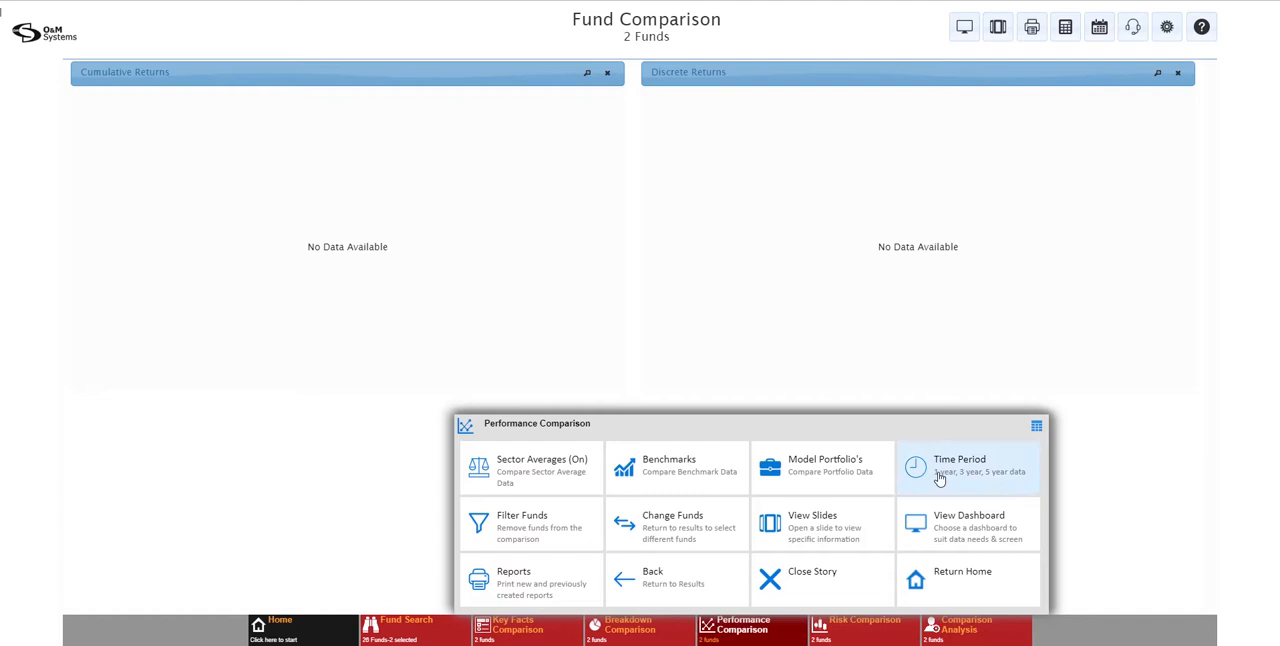
click(938, 474)
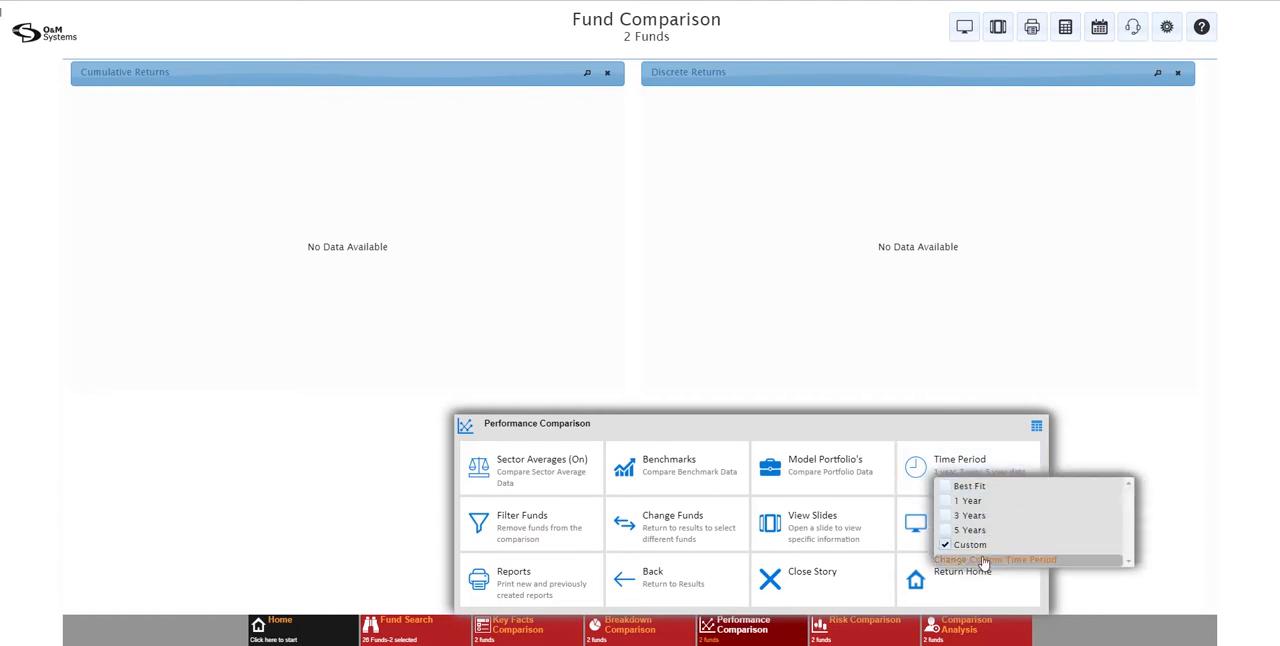
click(980, 561)
click(636, 296)
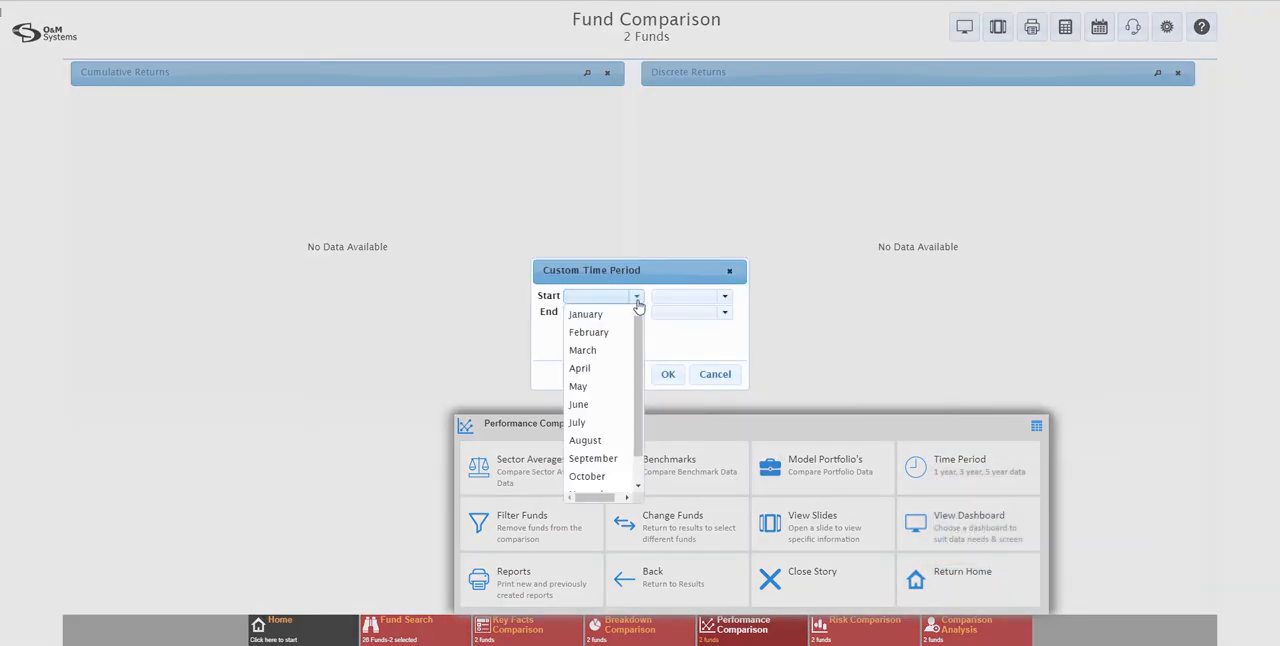
click(620, 316)
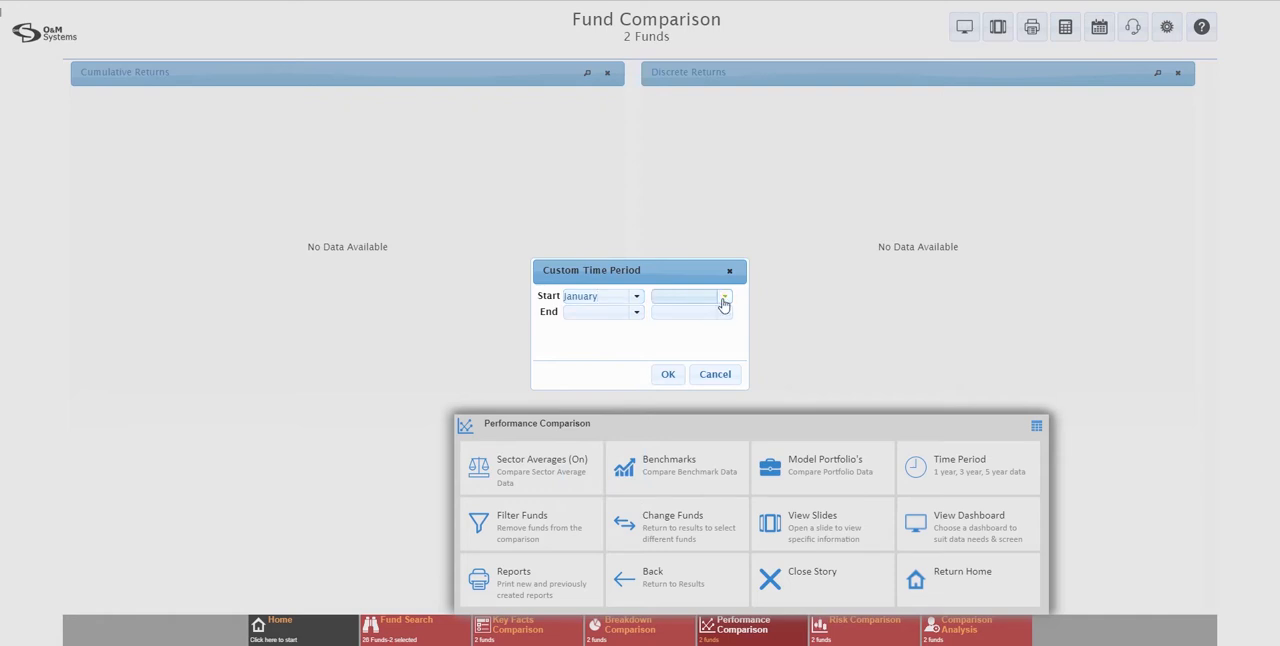
click(723, 298)
click(680, 458)
Set the custom time period's end to January 2019 and apply it to the comparison charts
click(627, 311)
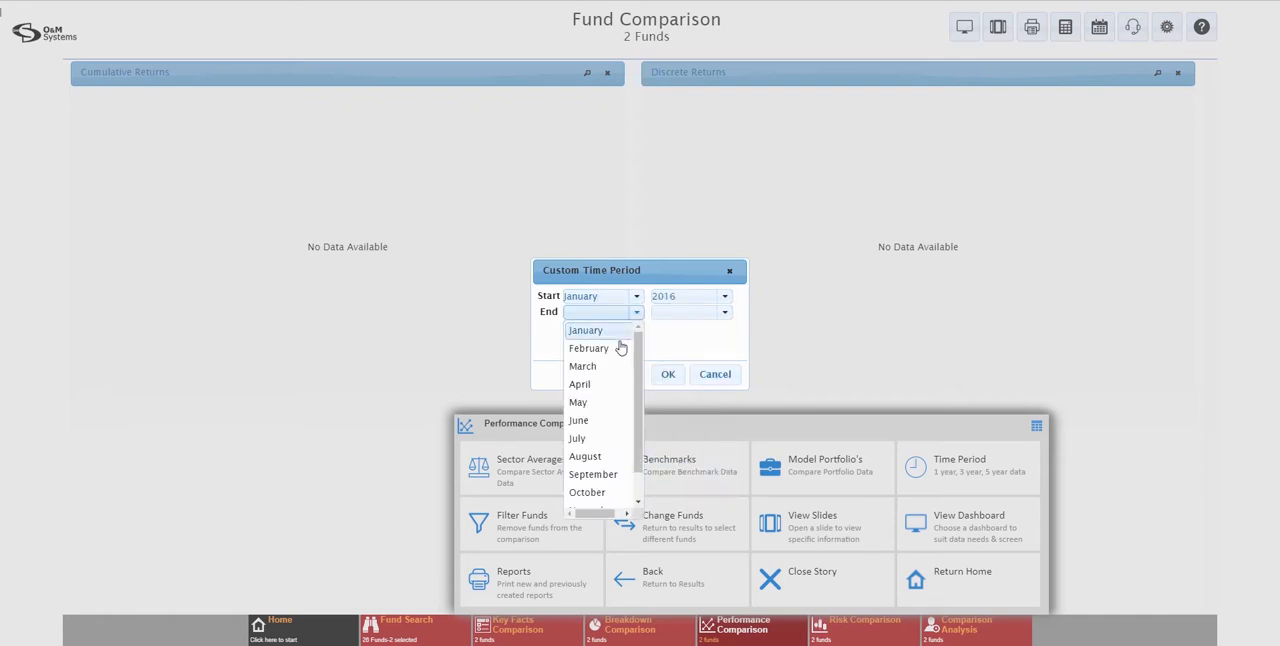
click(619, 330)
click(724, 312)
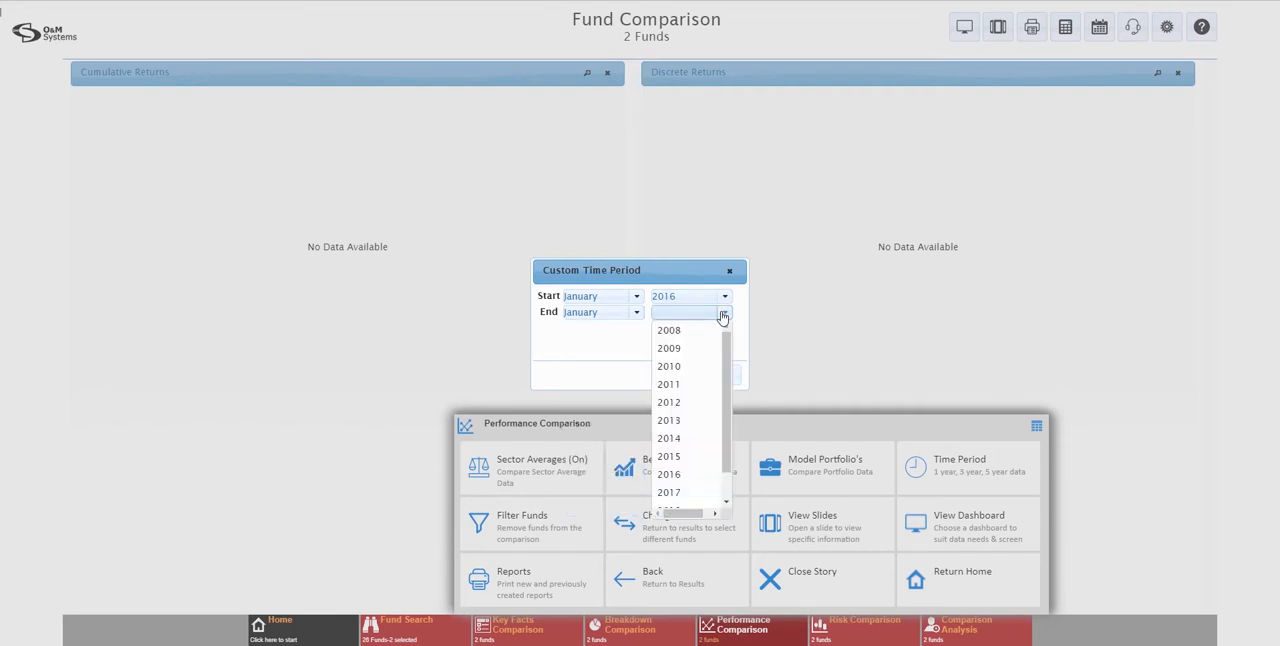
scroll(721, 471, down, 2)
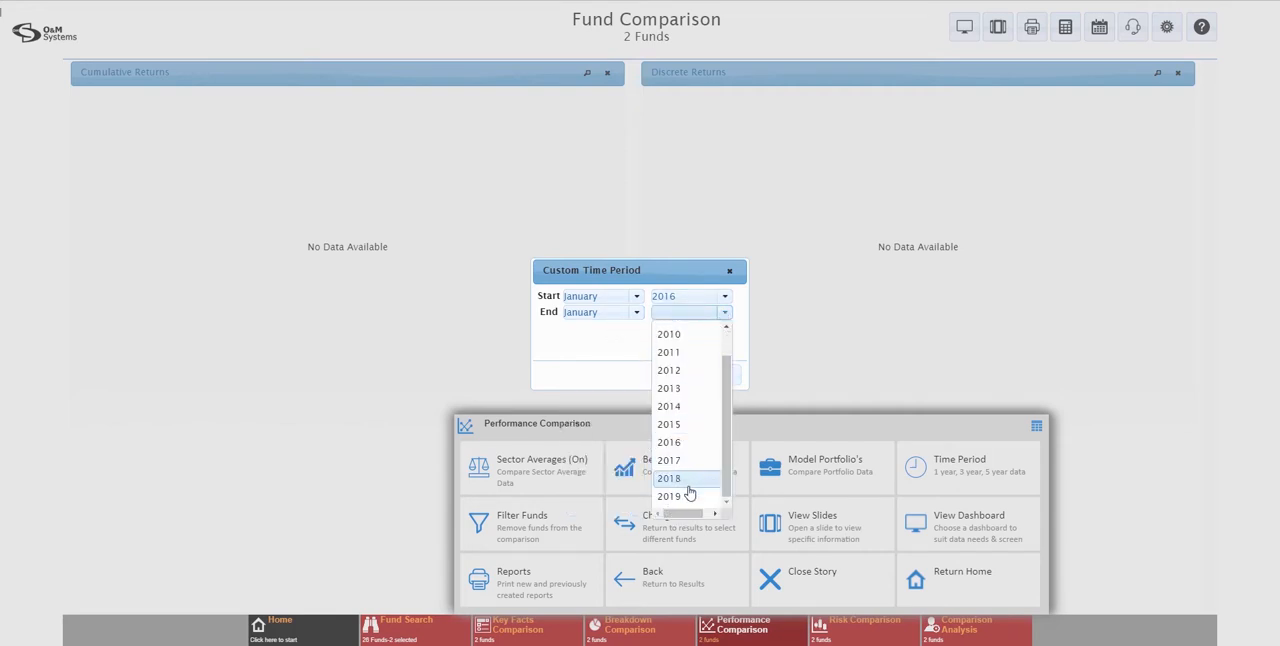
click(686, 491)
click(667, 374)
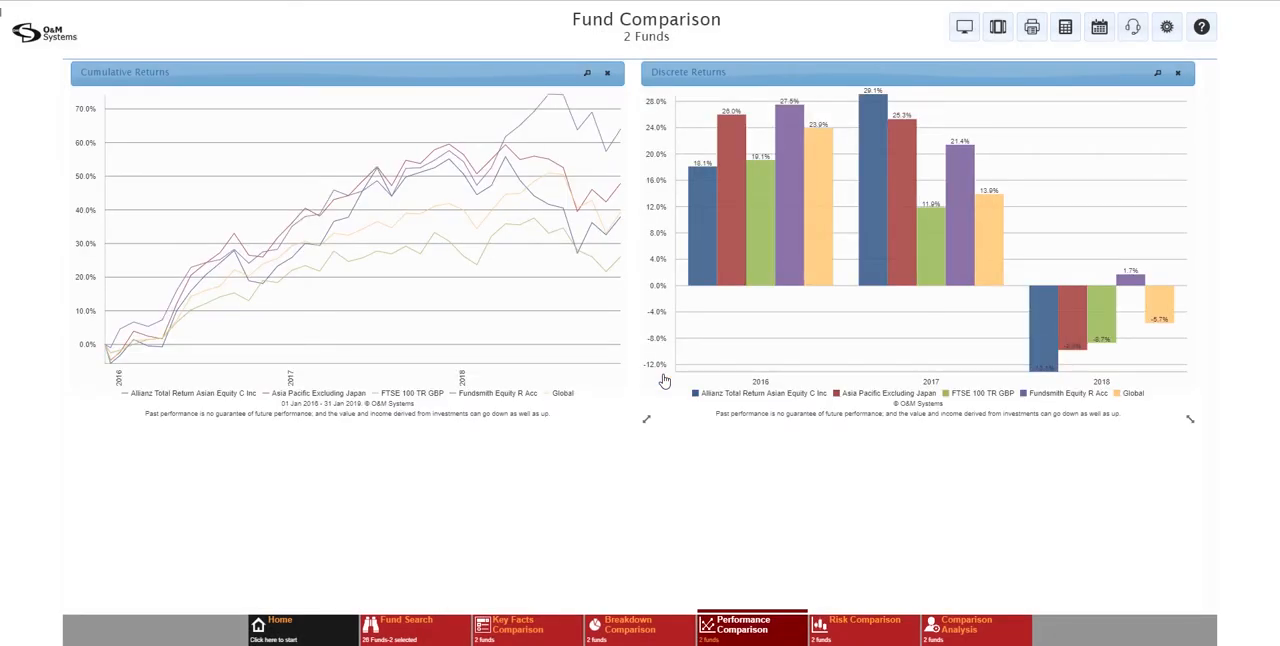
Look at the report options for the comparison and return to the Fund Search results
click(1032, 30)
mouse_move(1046, 71)
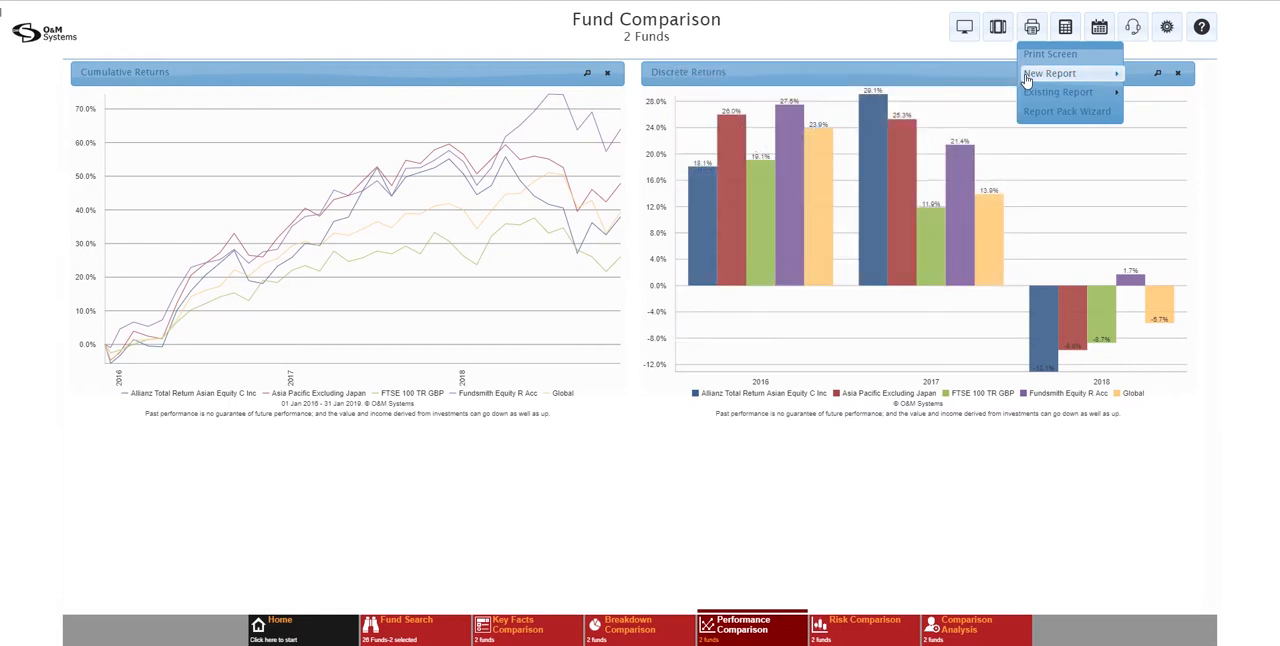
click(433, 637)
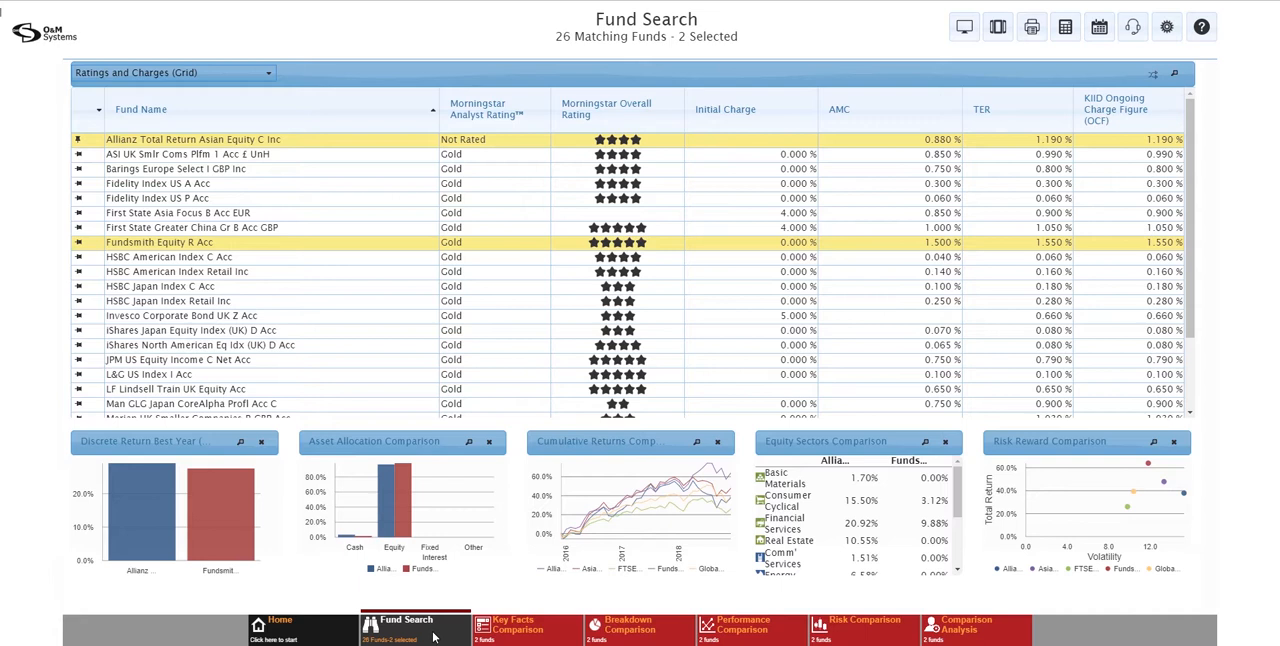
click(433, 636)
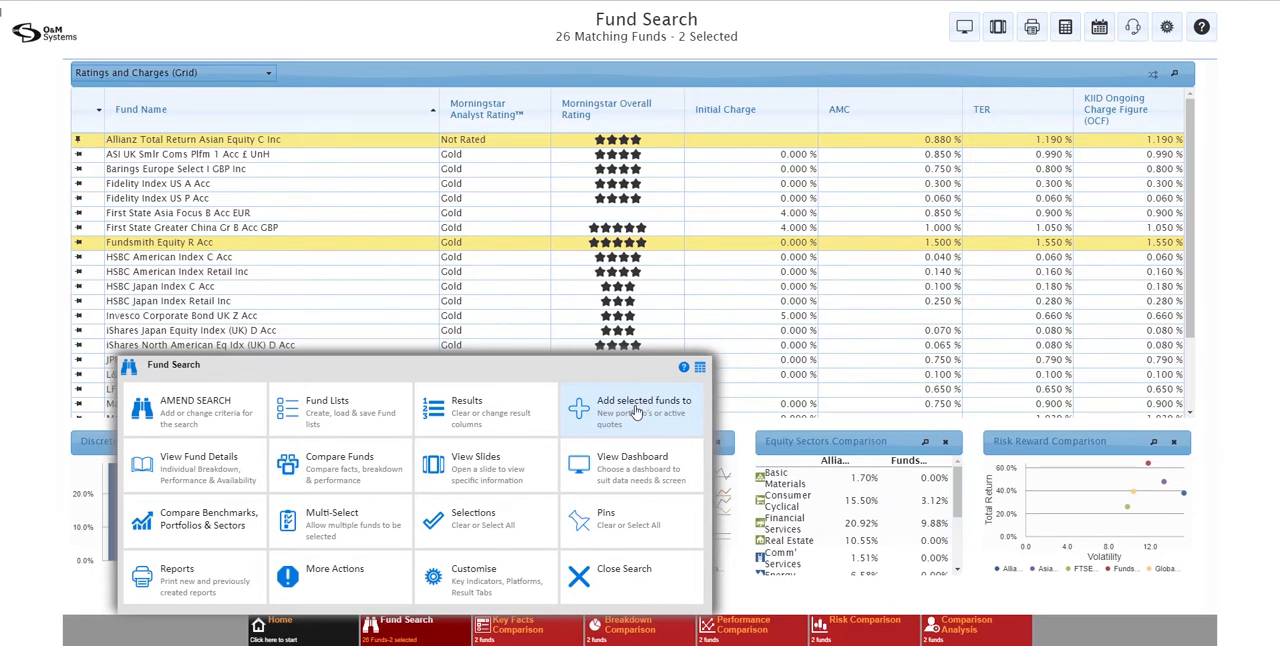
click(636, 411)
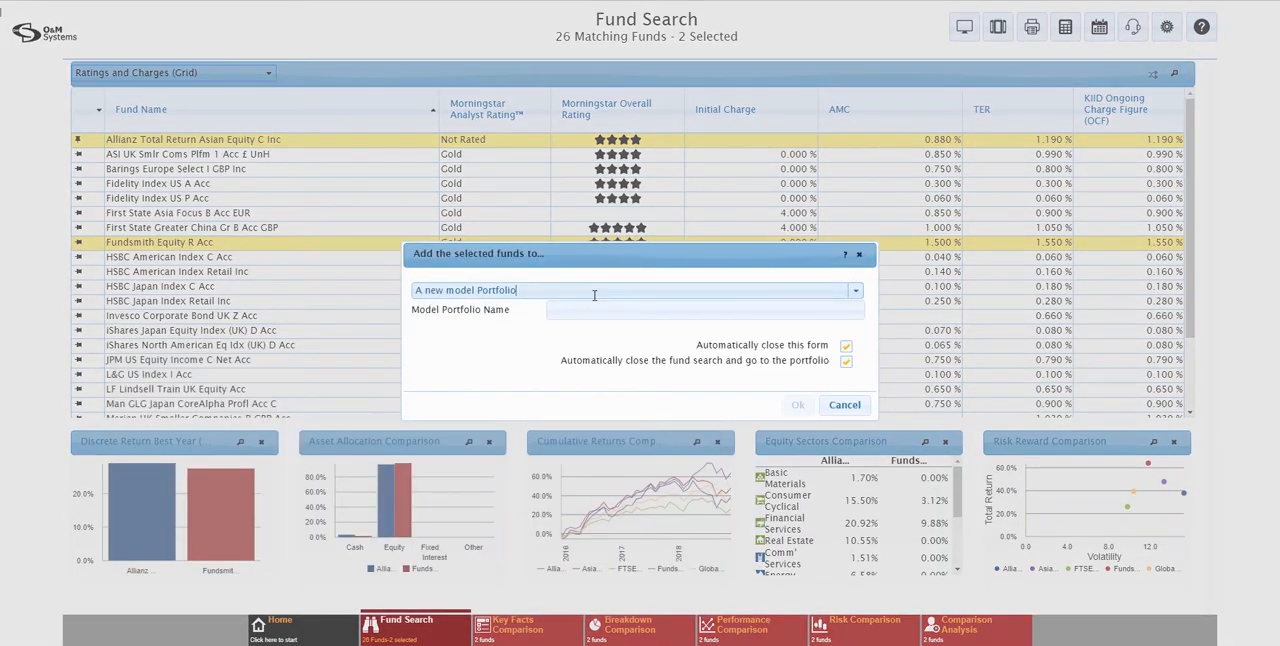
click(853, 291)
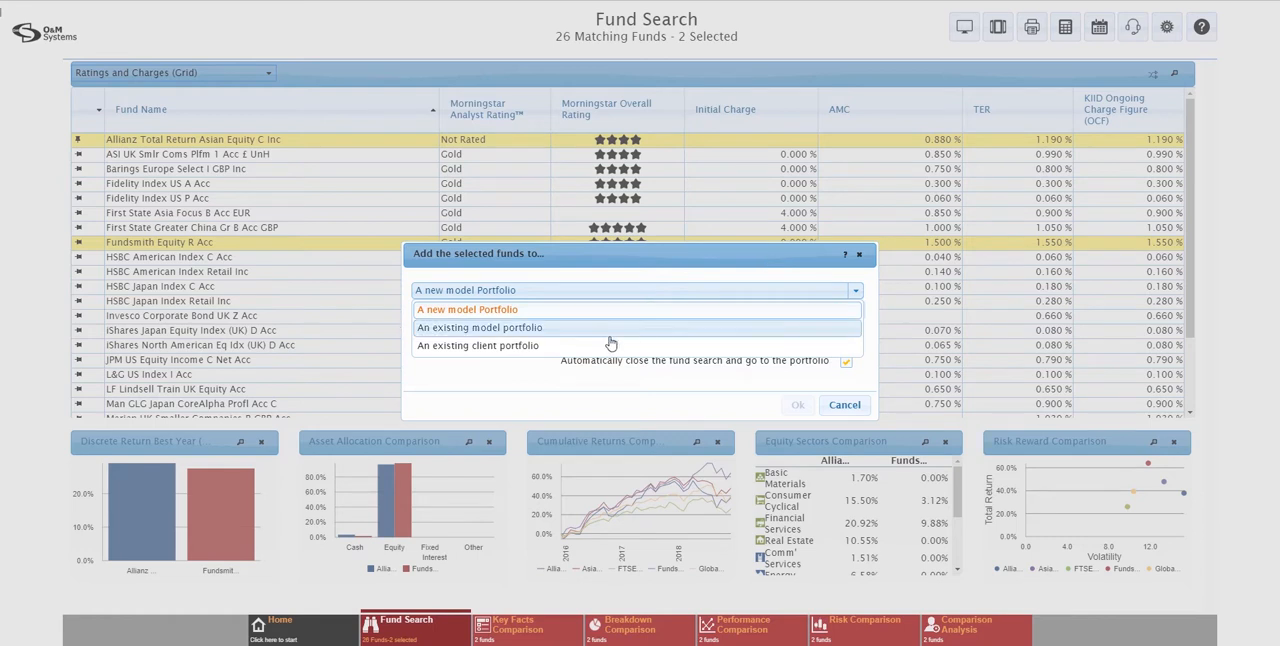
click(702, 270)
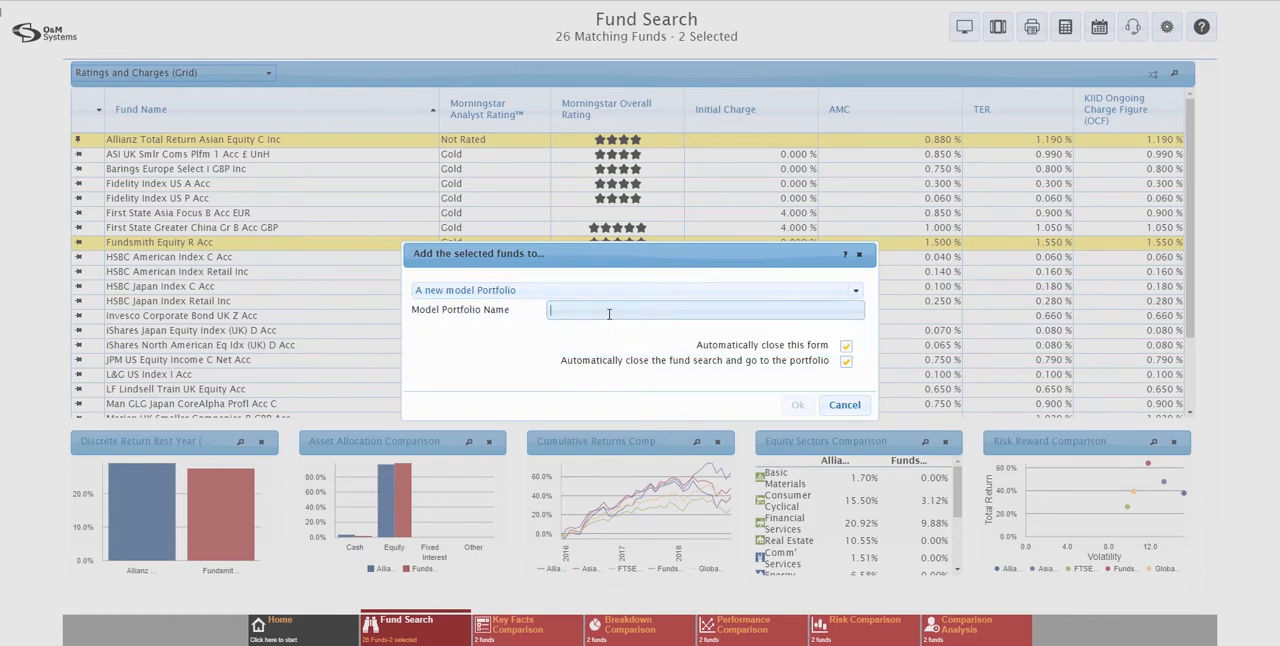
text(Simple Model)
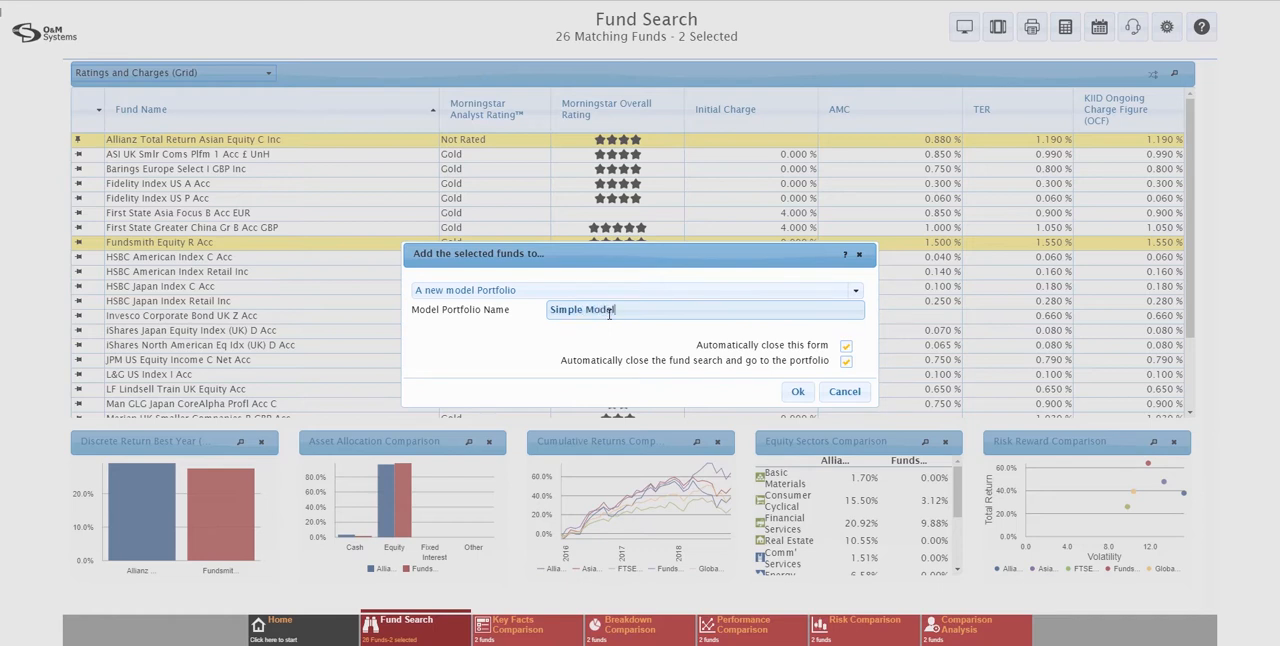
click(838, 393)
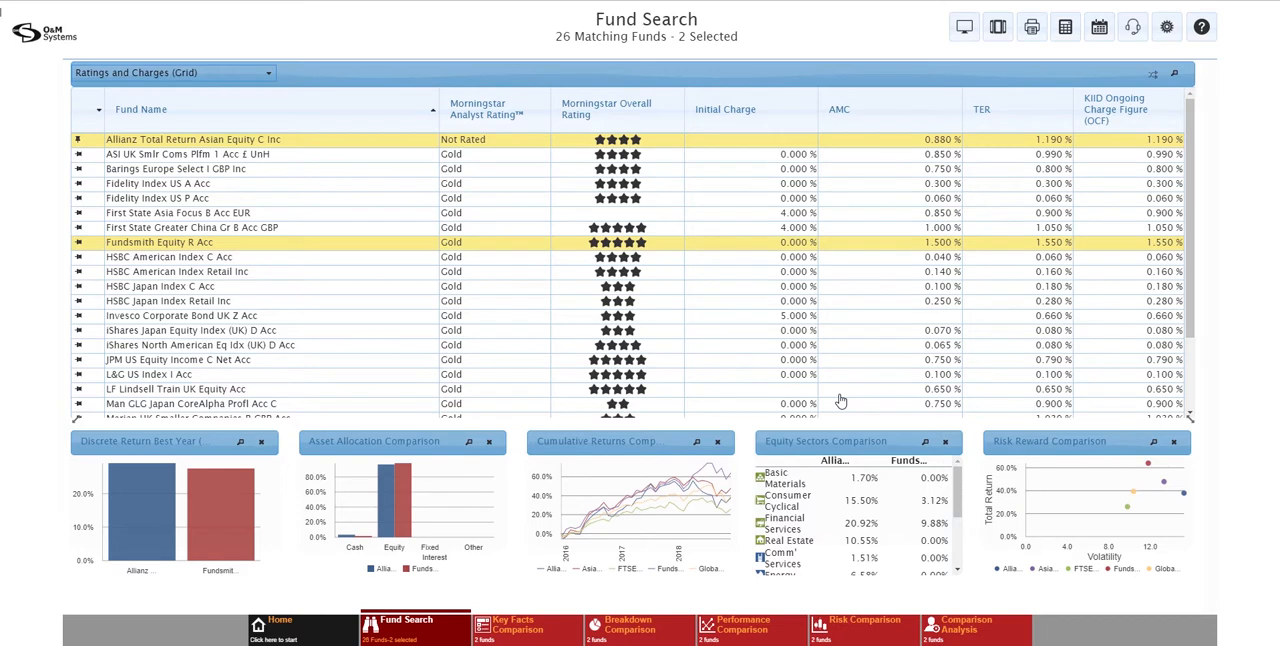
Save the current fund search criteria under the name "My Default Fund Search"
click(428, 638)
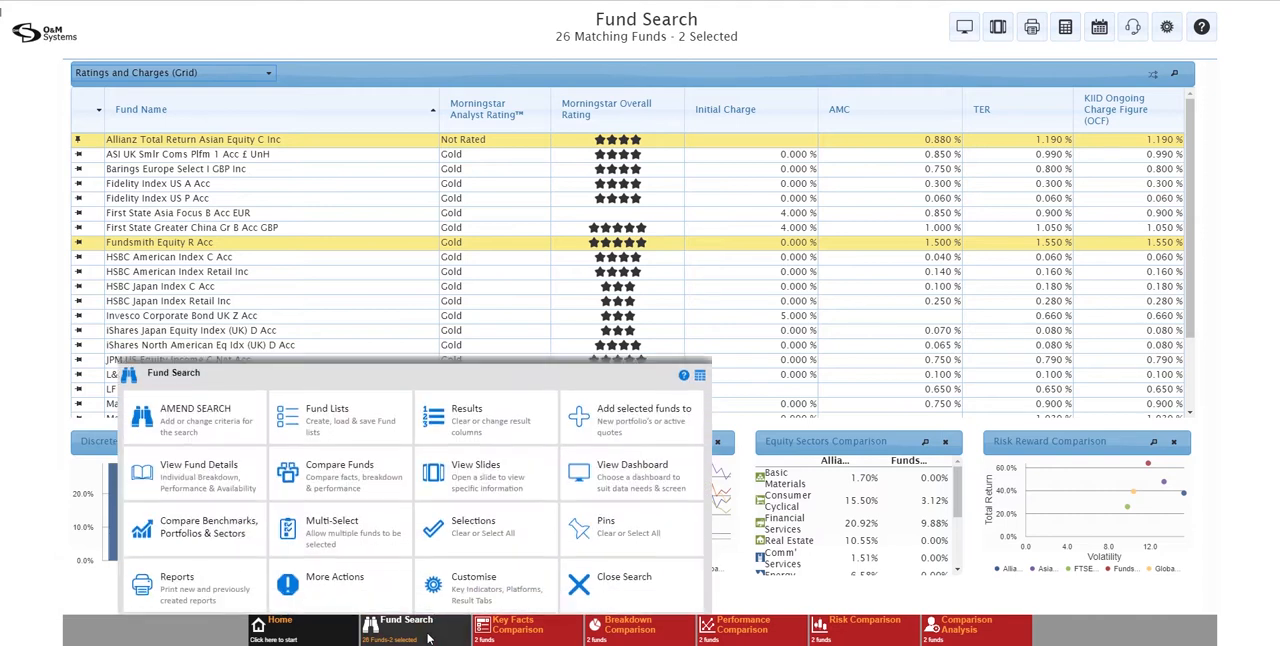
click(212, 410)
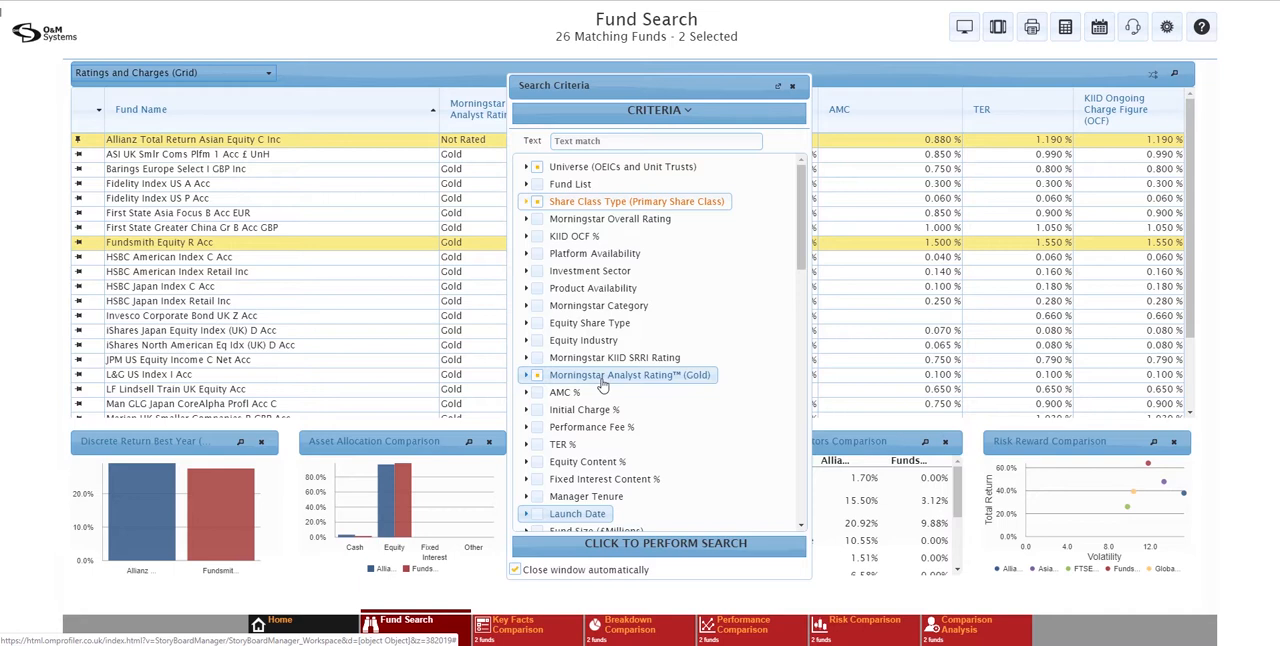
click(671, 118)
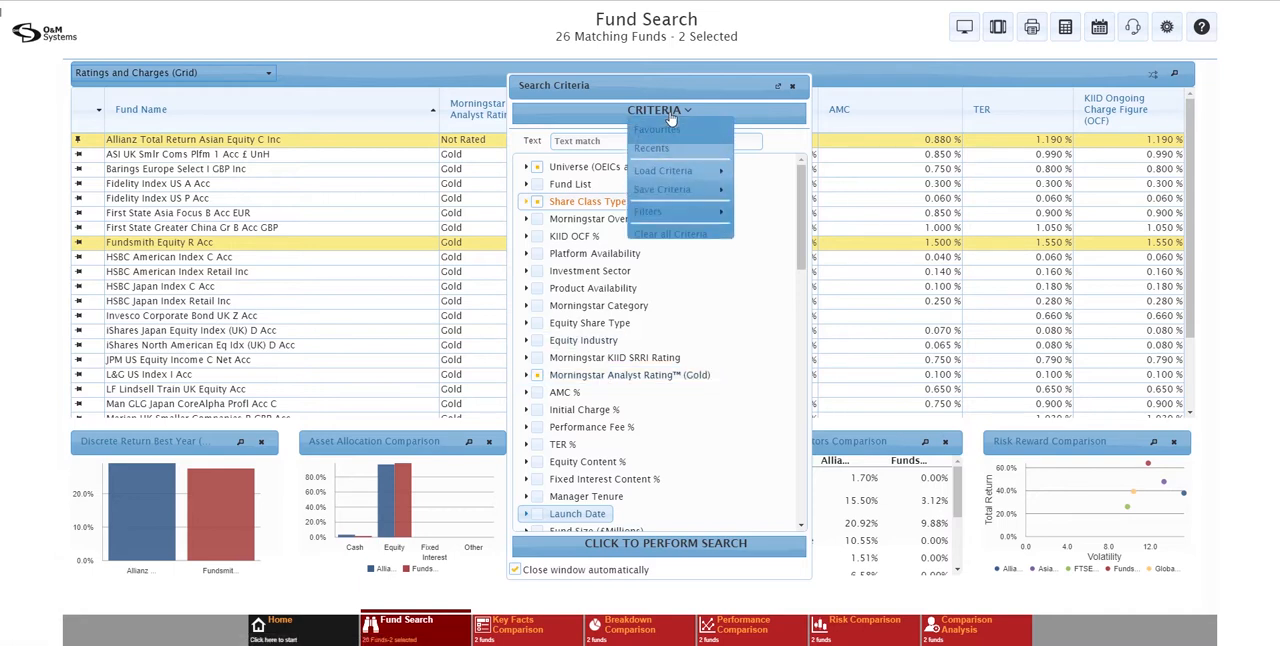
click(687, 191)
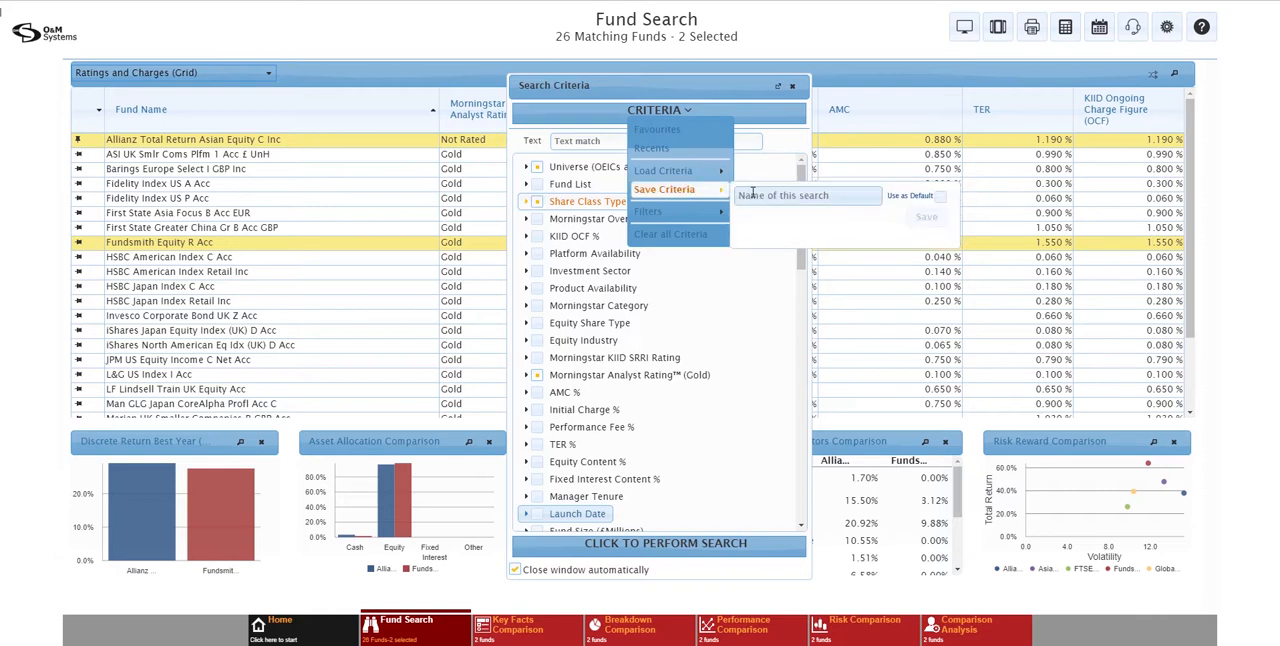
click(752, 194)
text(My)
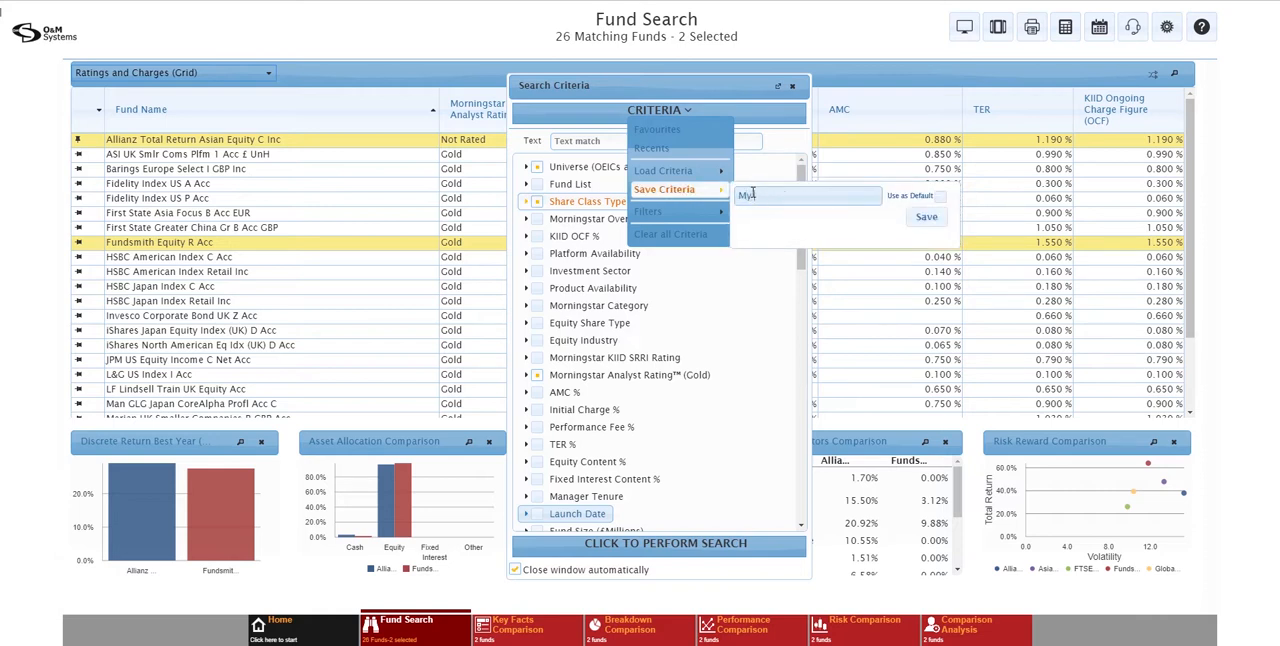
text( Default Fund Search)
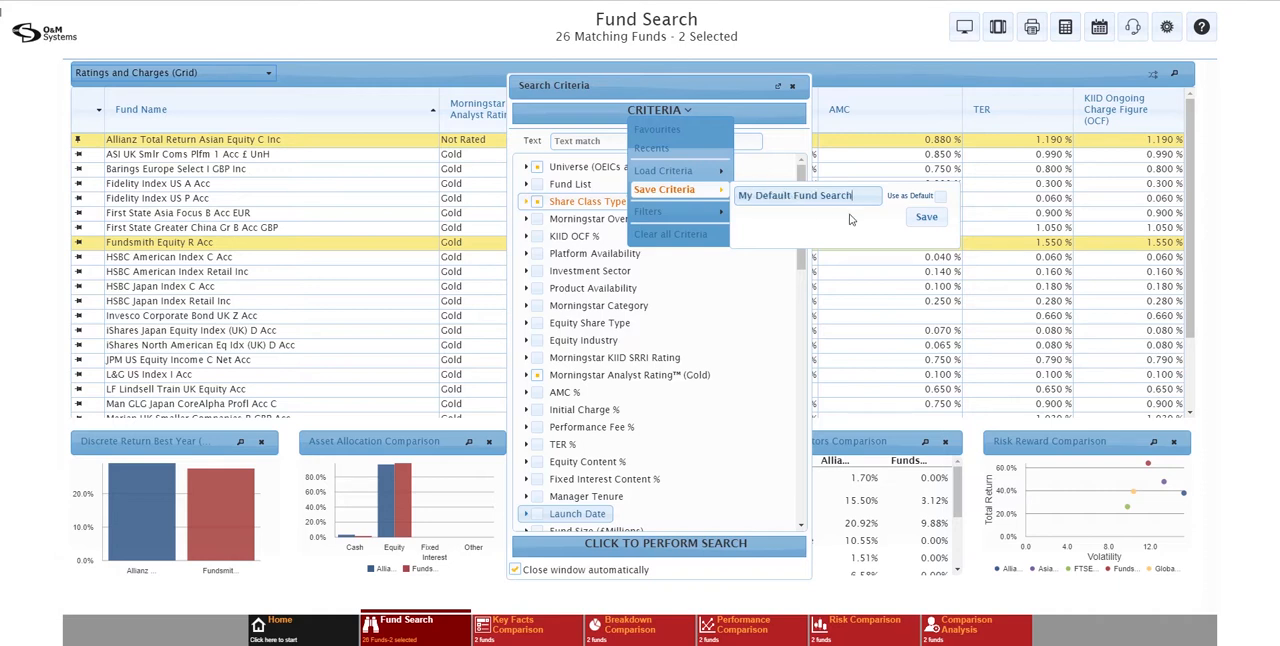
click(926, 216)
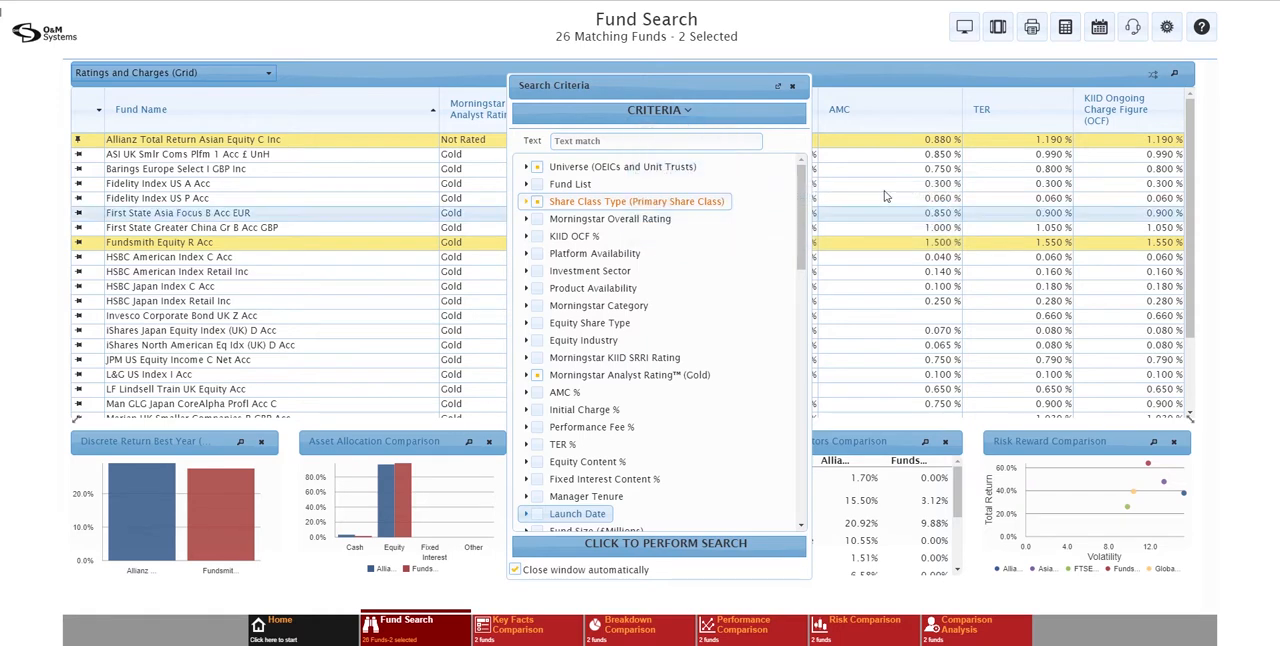
Look at the saved search criteria and their Default and Share options
click(679, 118)
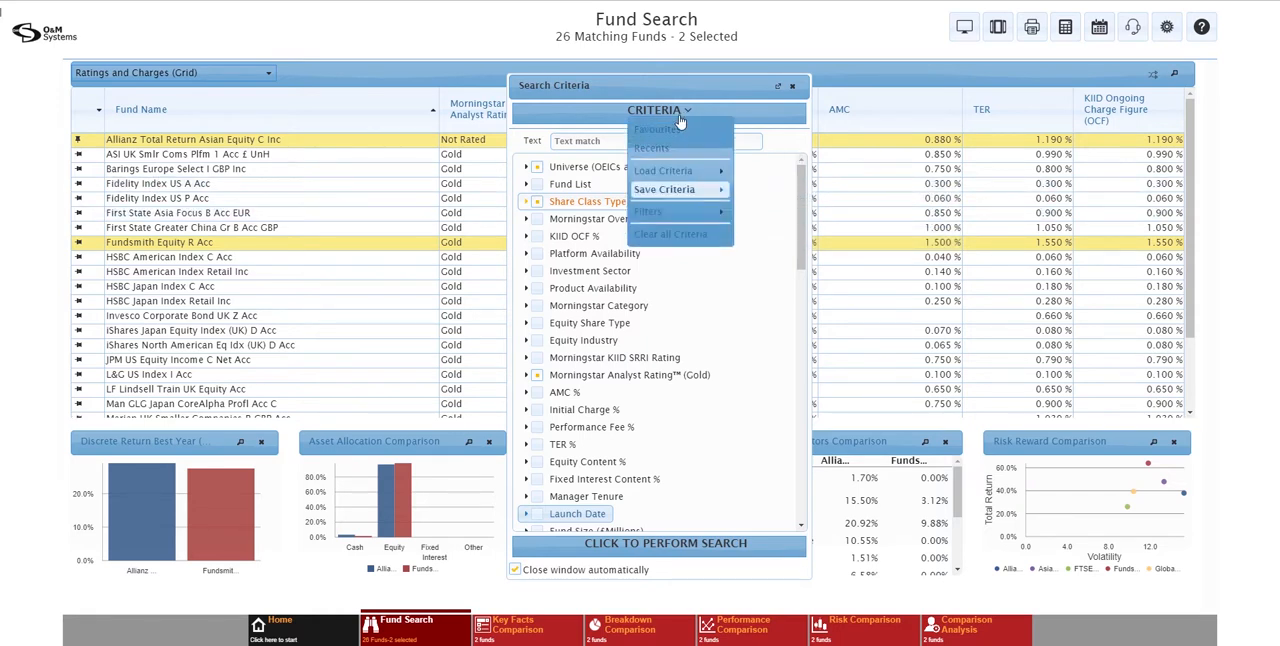
click(670, 173)
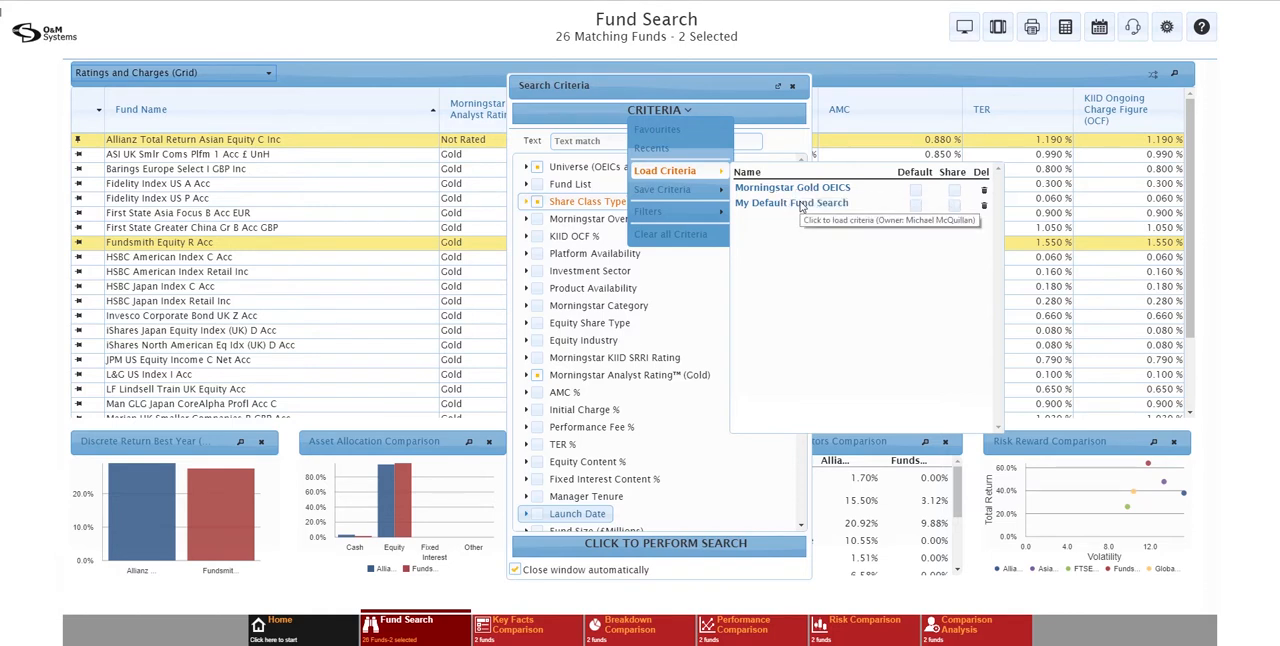
click(953, 208)
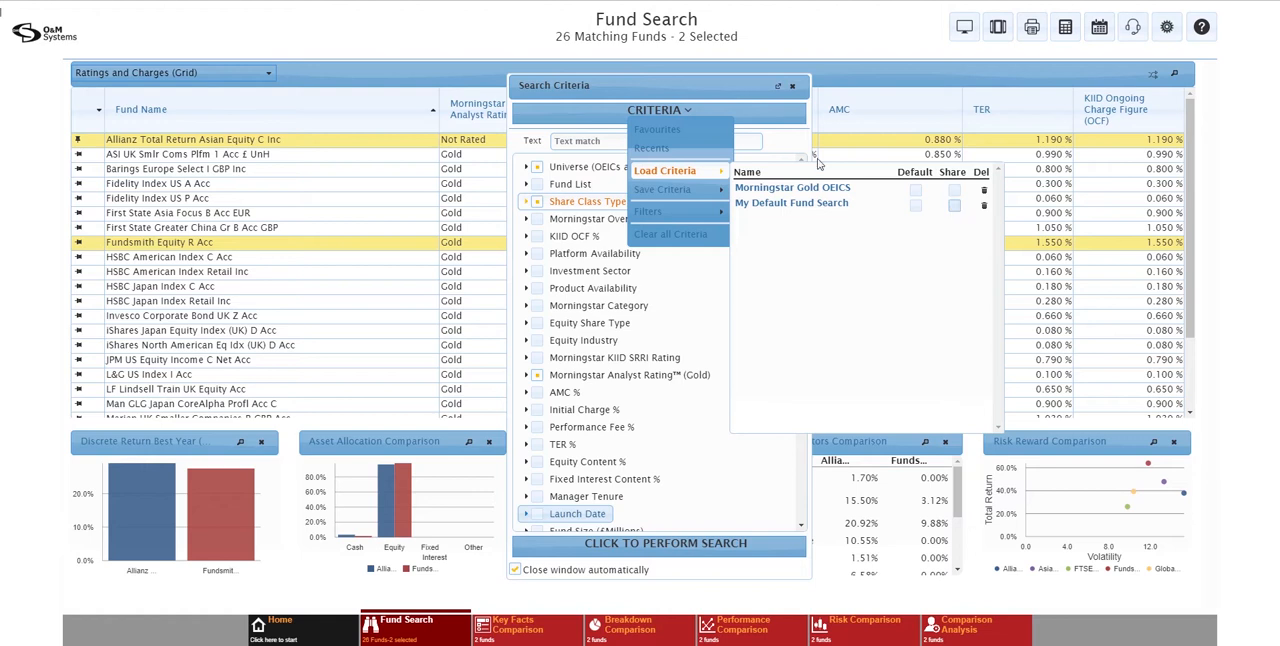
click(677, 115)
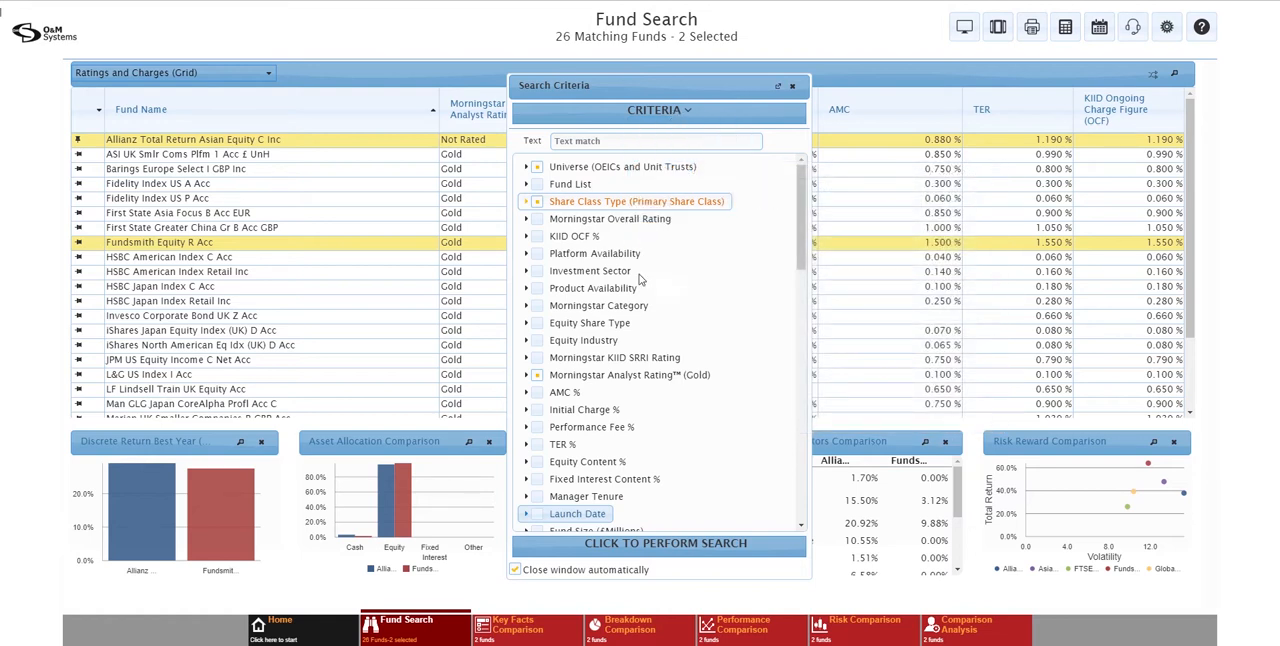
Close the search criteria and additionally select HSBC Japan Index Retail Inc, JPM US Equity Income C Net Acc, Fidelity Index US P Acc and LF Lindsell Train UK Equity Acc
click(793, 87)
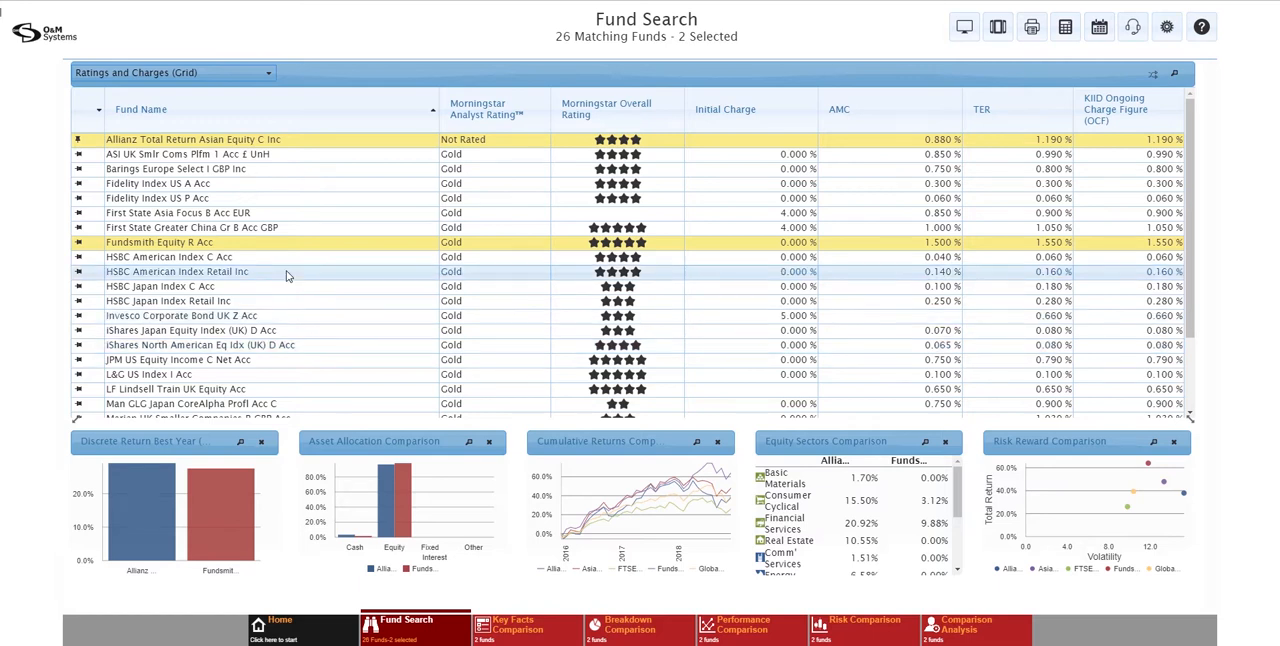
click(260, 305)
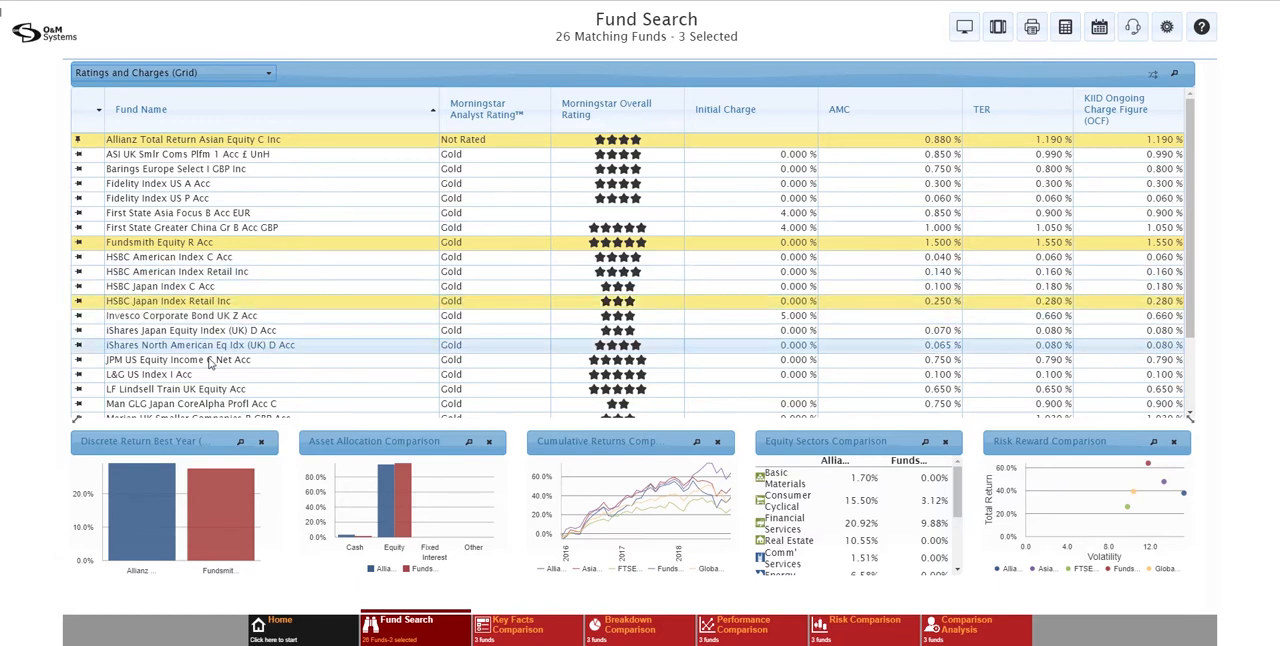
click(125, 359)
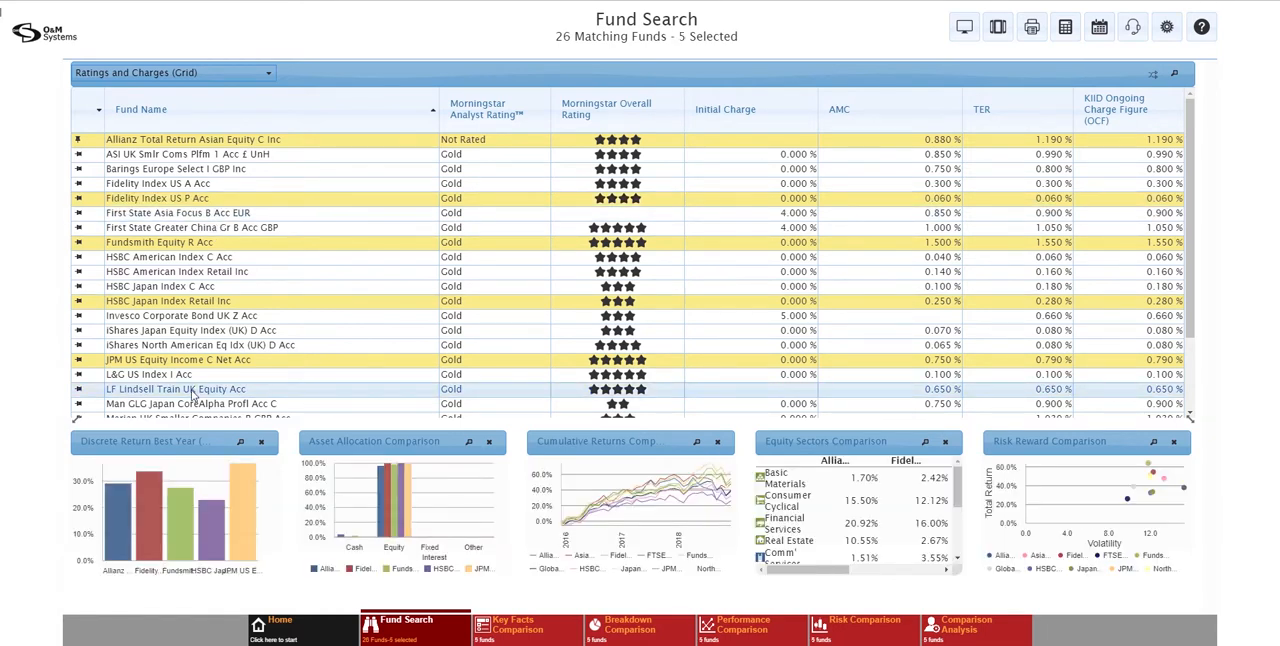
click(193, 393)
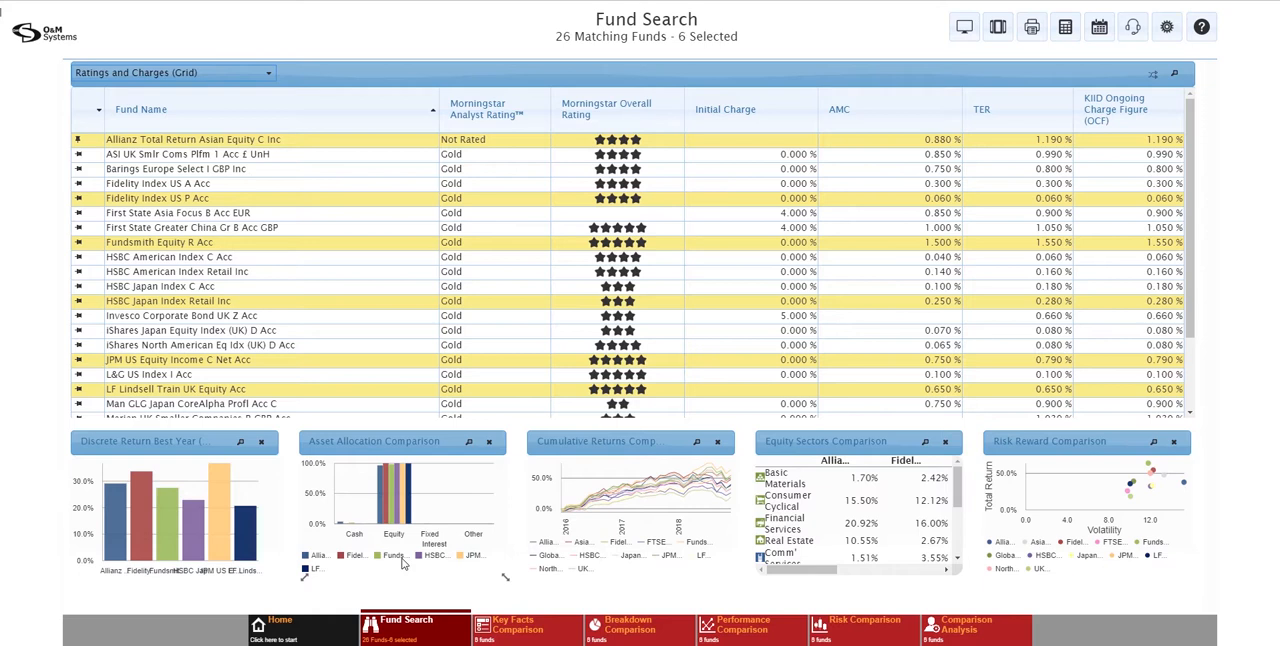
Save the selected funds to a new fund list named "My New Fund List"
click(417, 628)
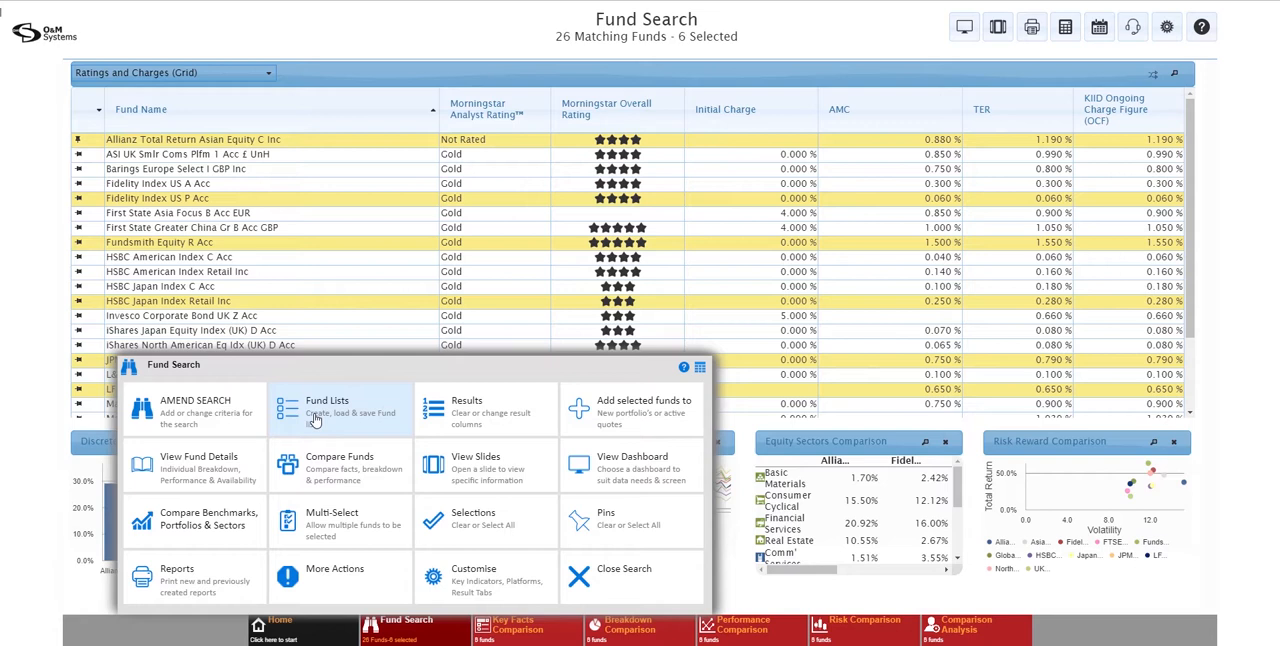
click(314, 419)
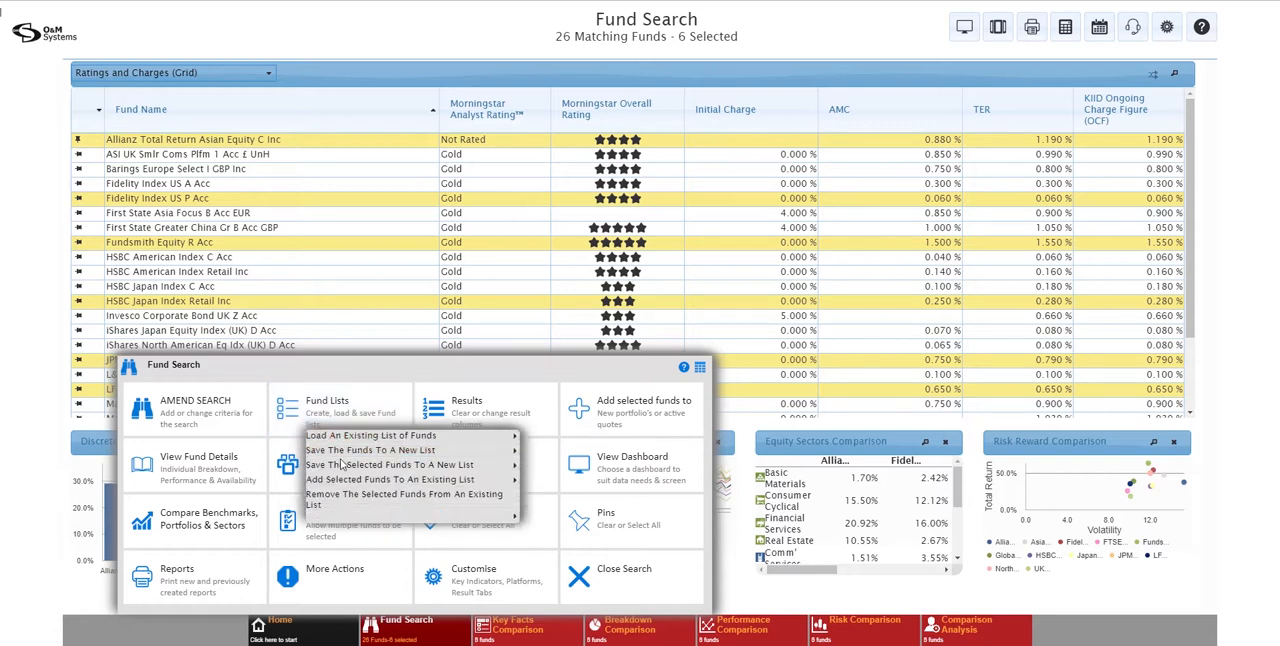
mouse_move(340, 468)
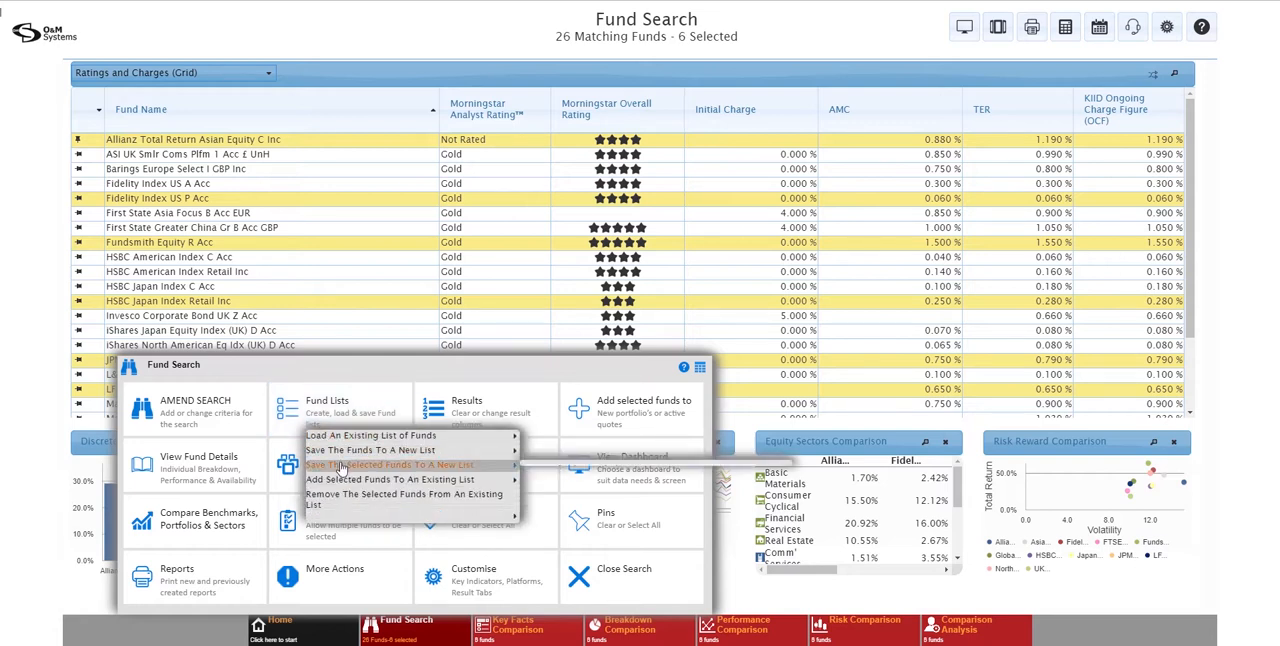
click(551, 467)
text(My New Fund List)
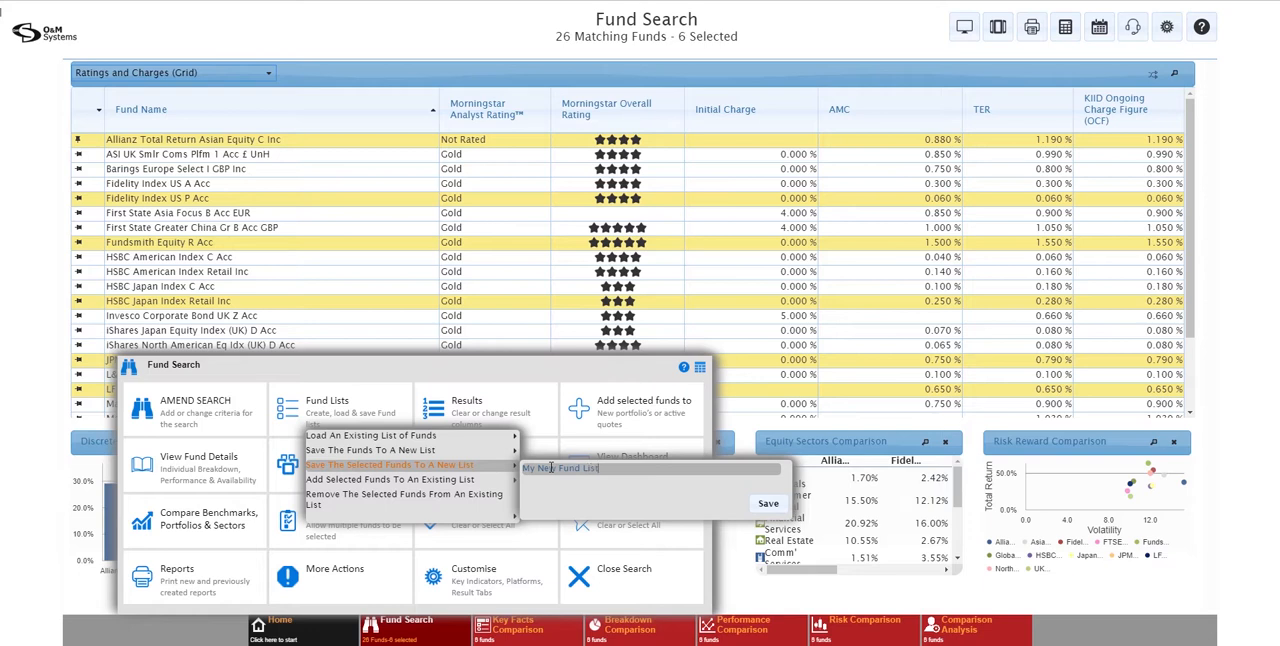
click(765, 503)
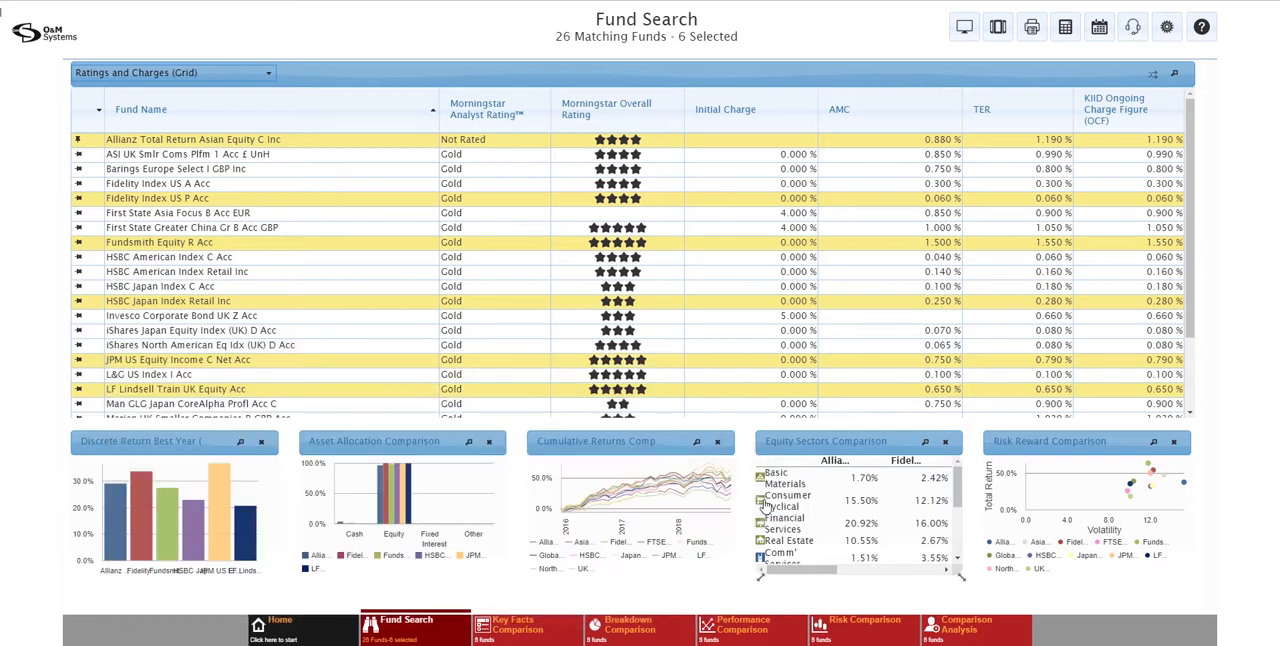
Clear all fund search results and all the search criteria
click(386, 636)
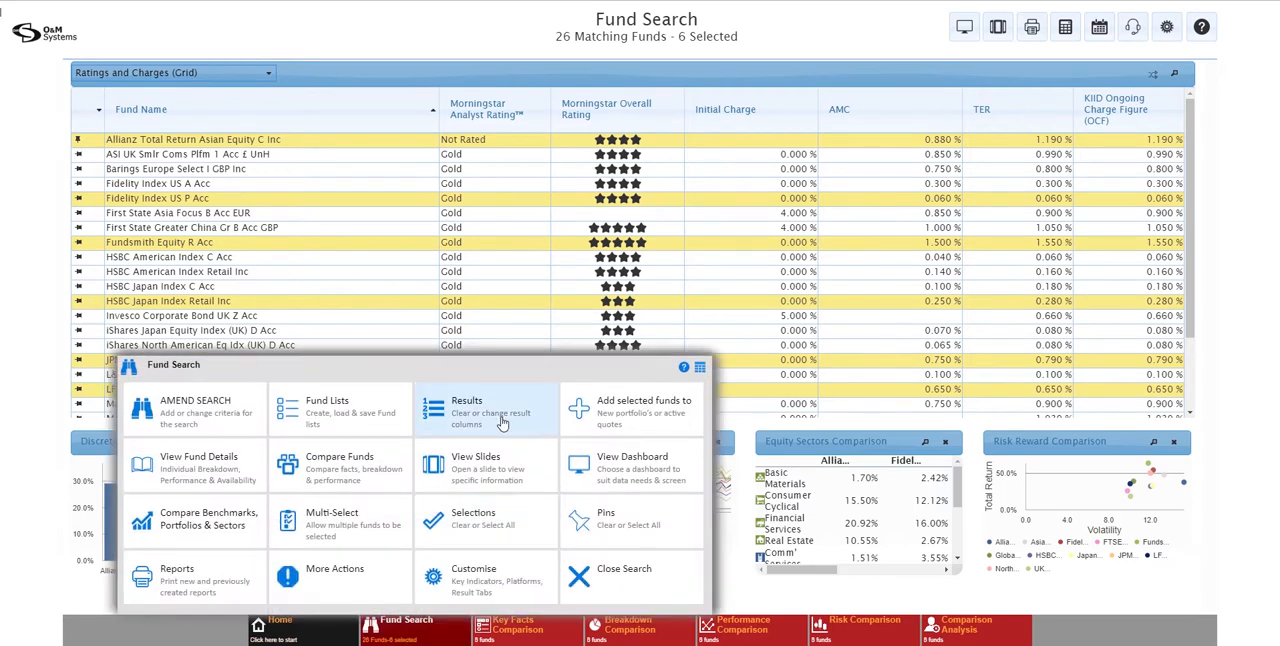
click(502, 422)
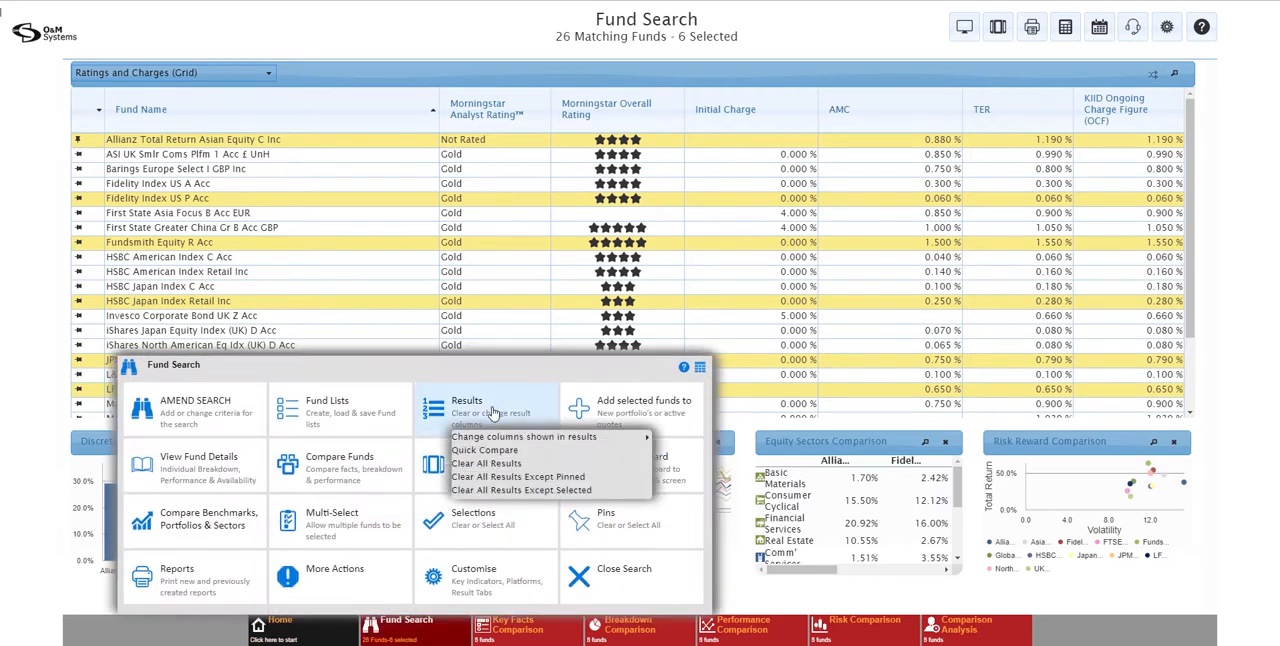
click(500, 471)
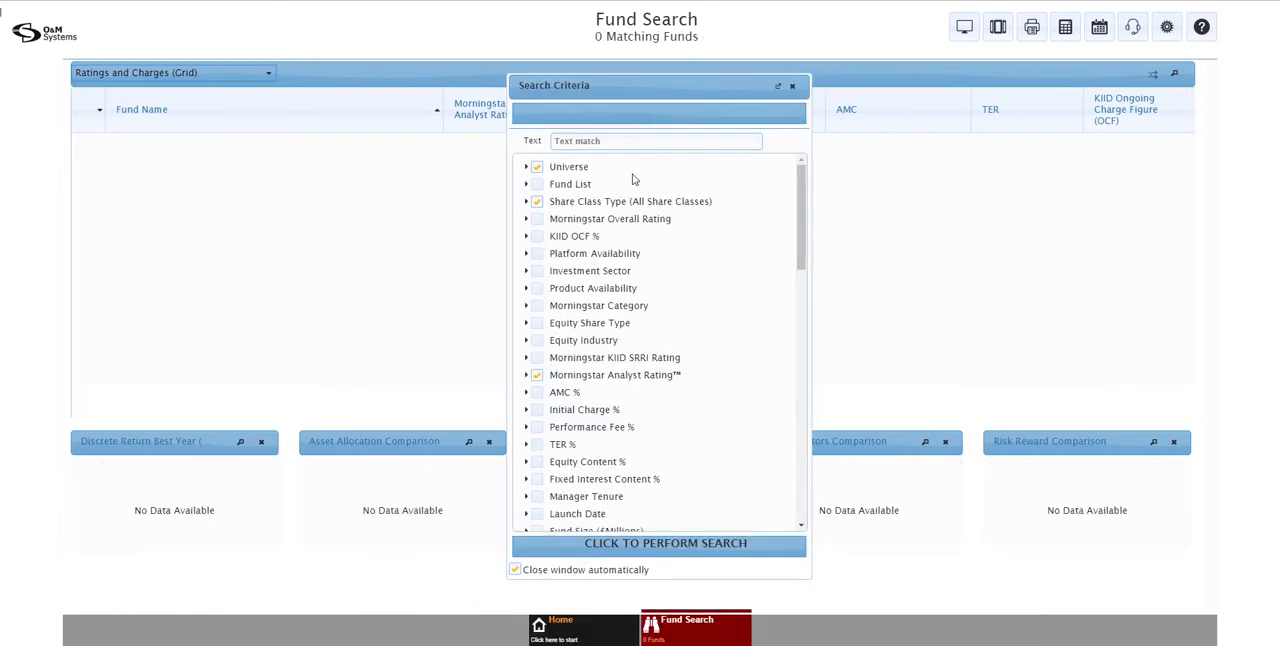
click(659, 114)
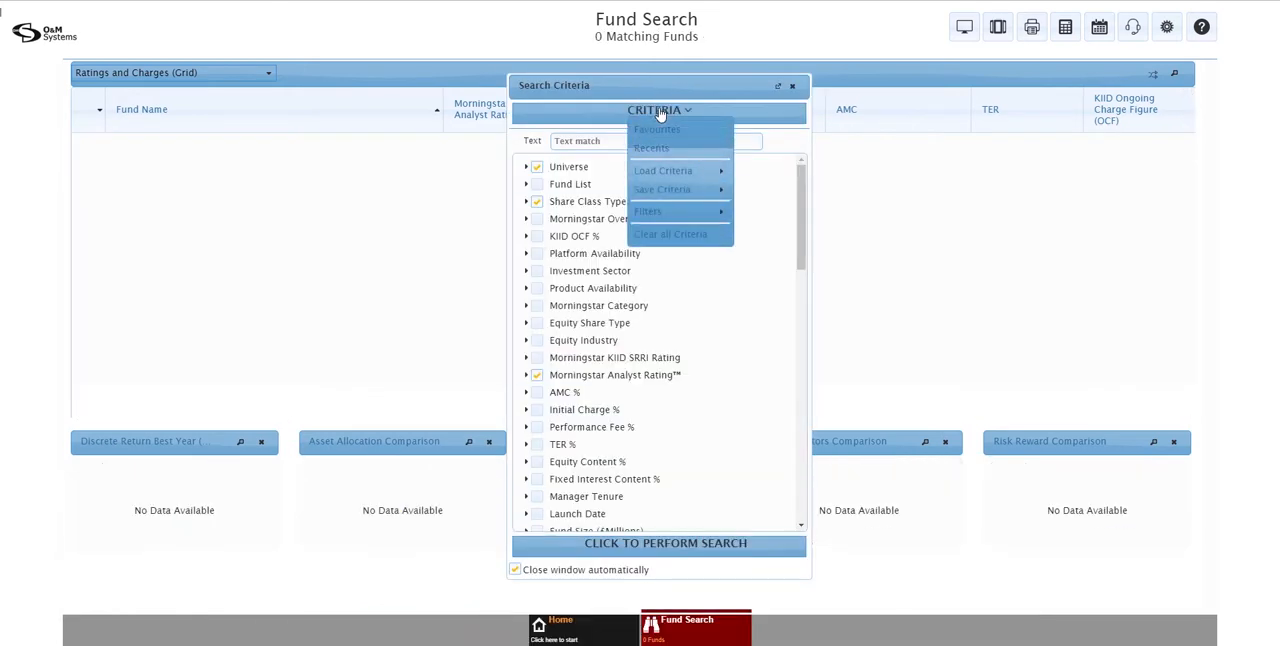
click(660, 235)
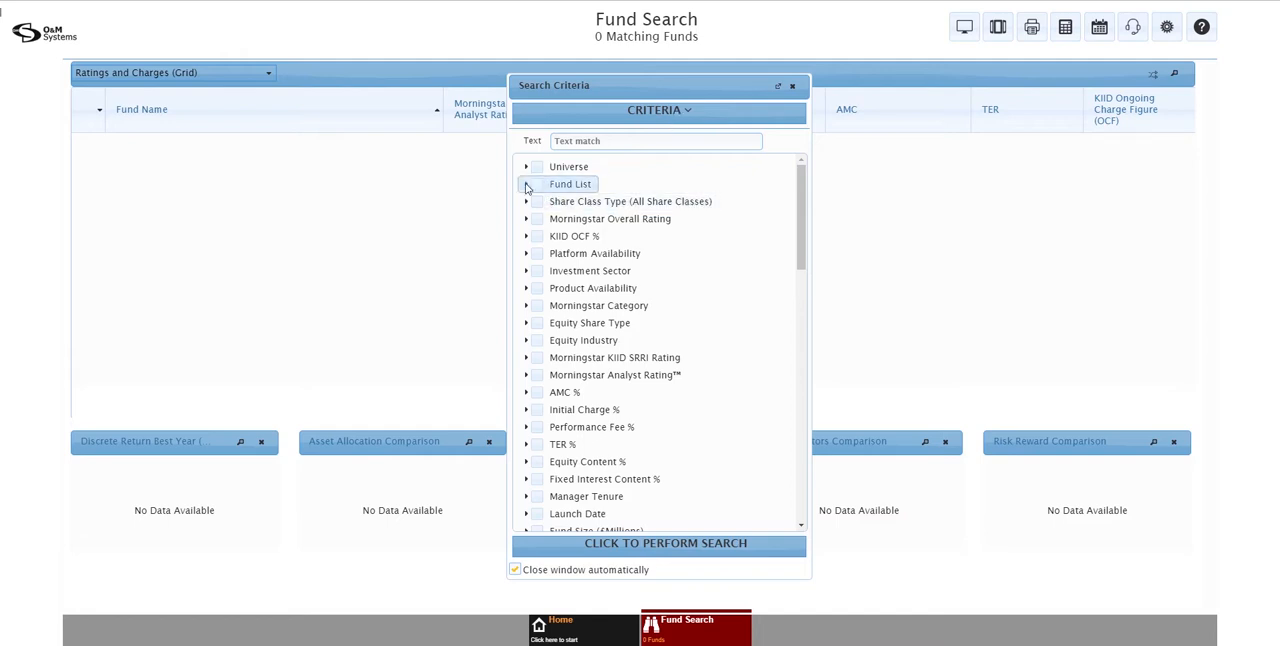
Run a fund search with My New Fund List as the Fund List criterion
click(526, 186)
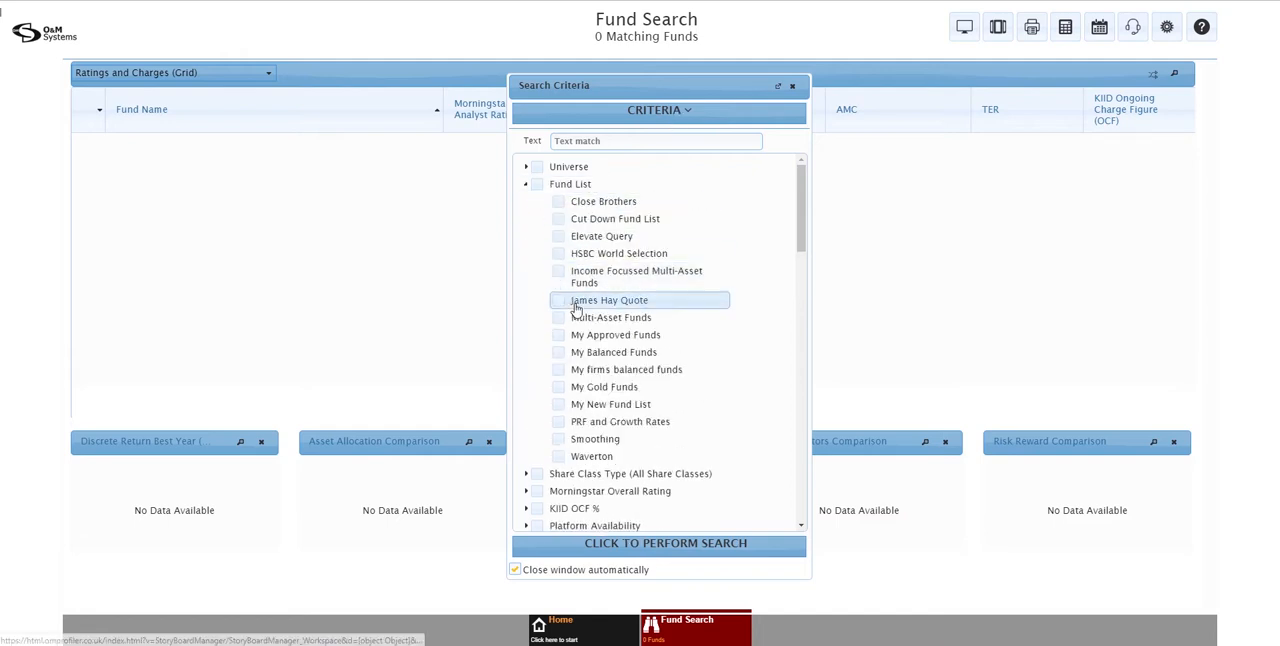
click(560, 404)
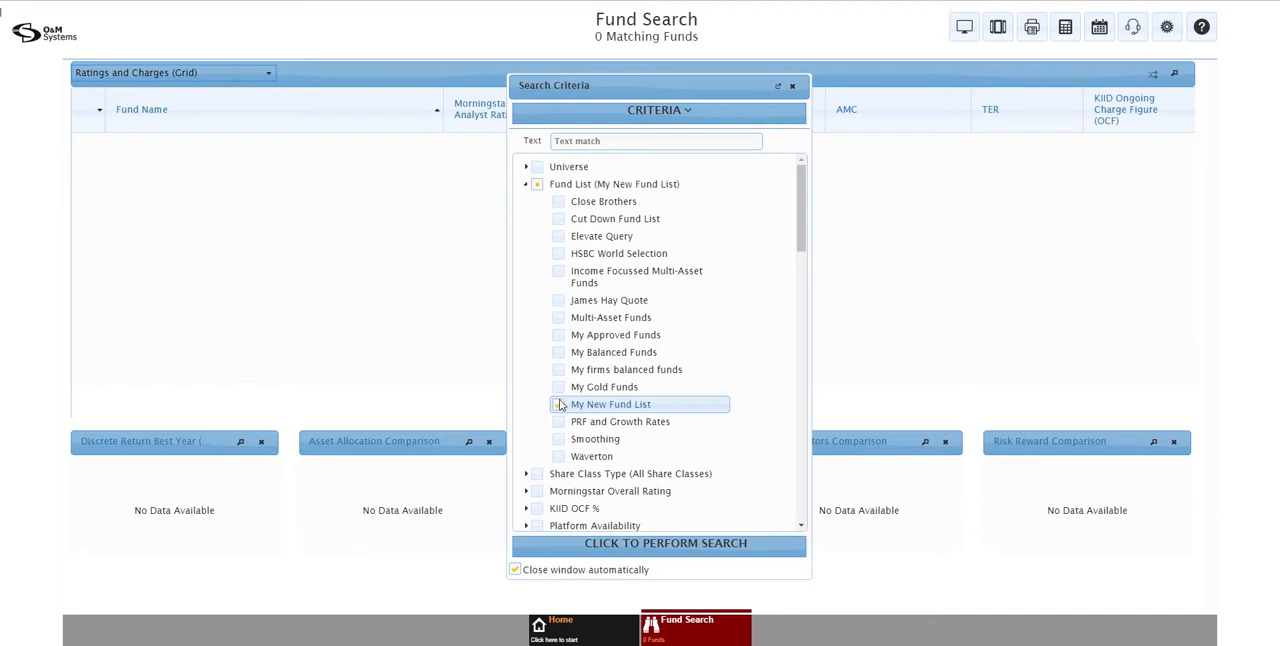
click(623, 546)
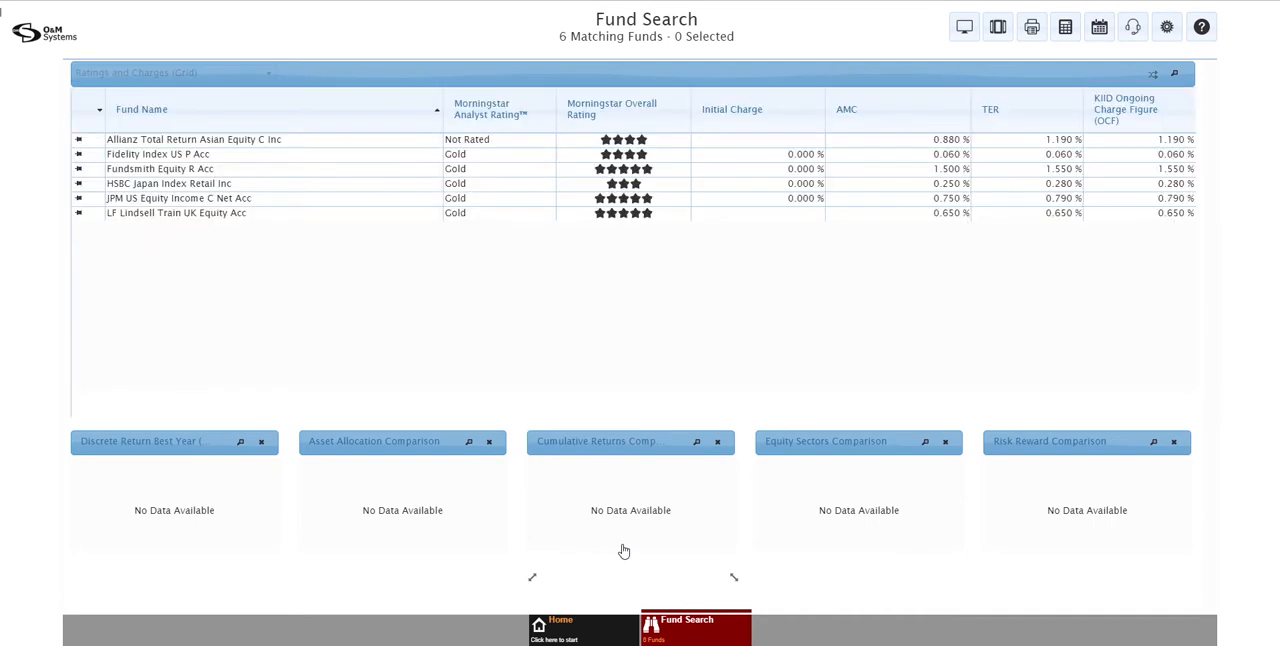
Clear all results of the fund list search and close the search criteria
click(665, 622)
click(740, 418)
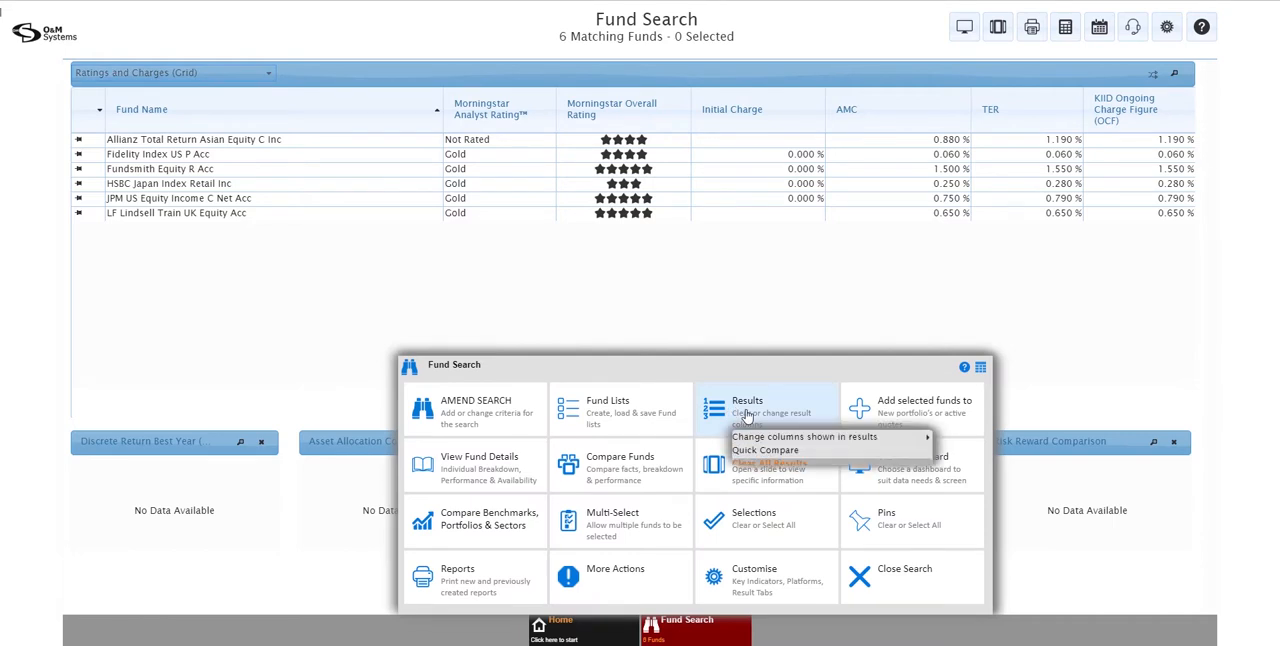
click(770, 465)
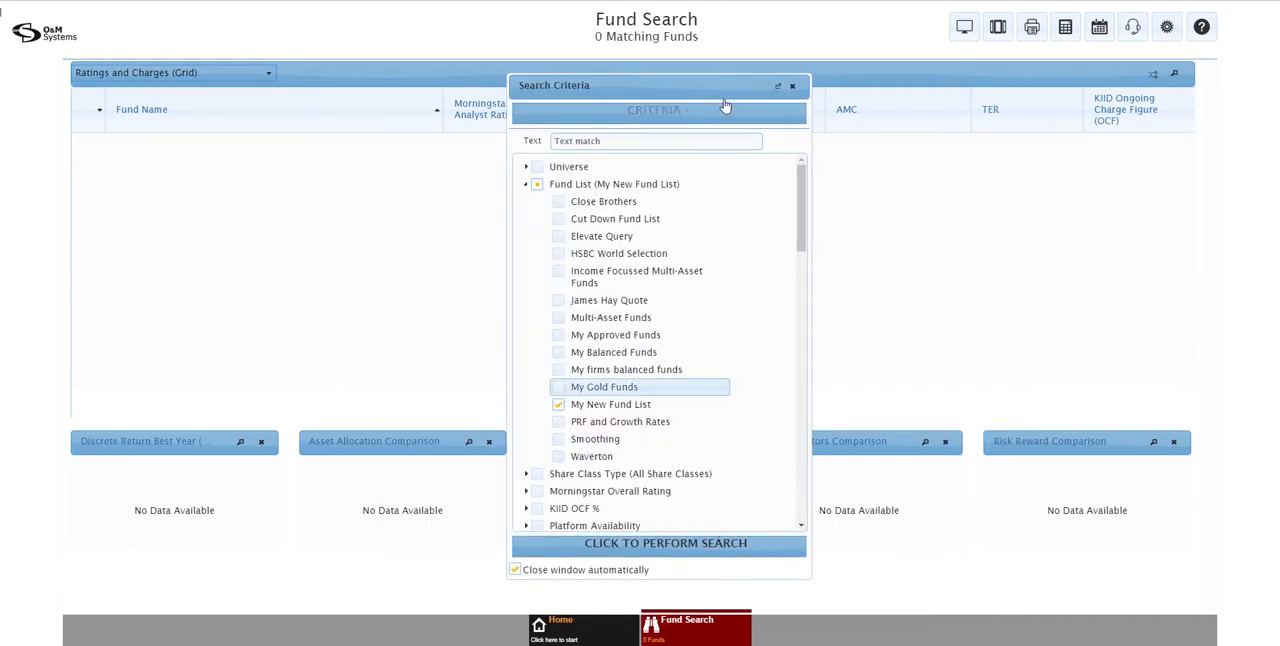
click(792, 88)
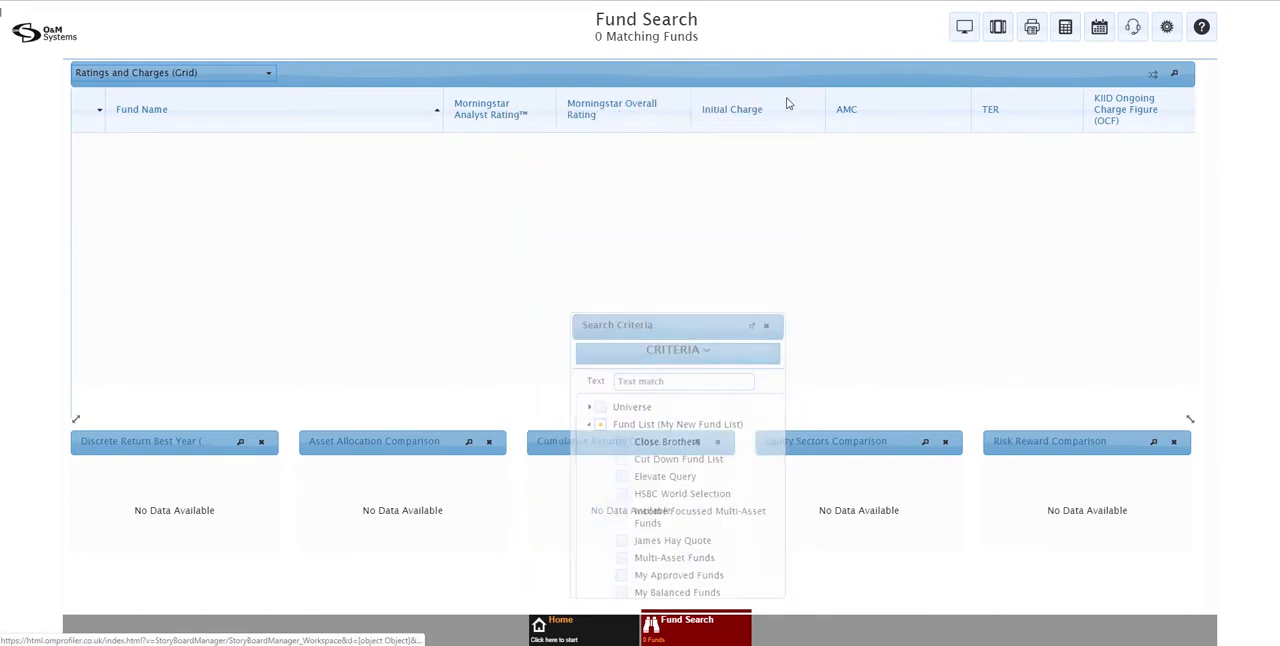
Load the existing list My New Fund List and perform the search with it
click(688, 638)
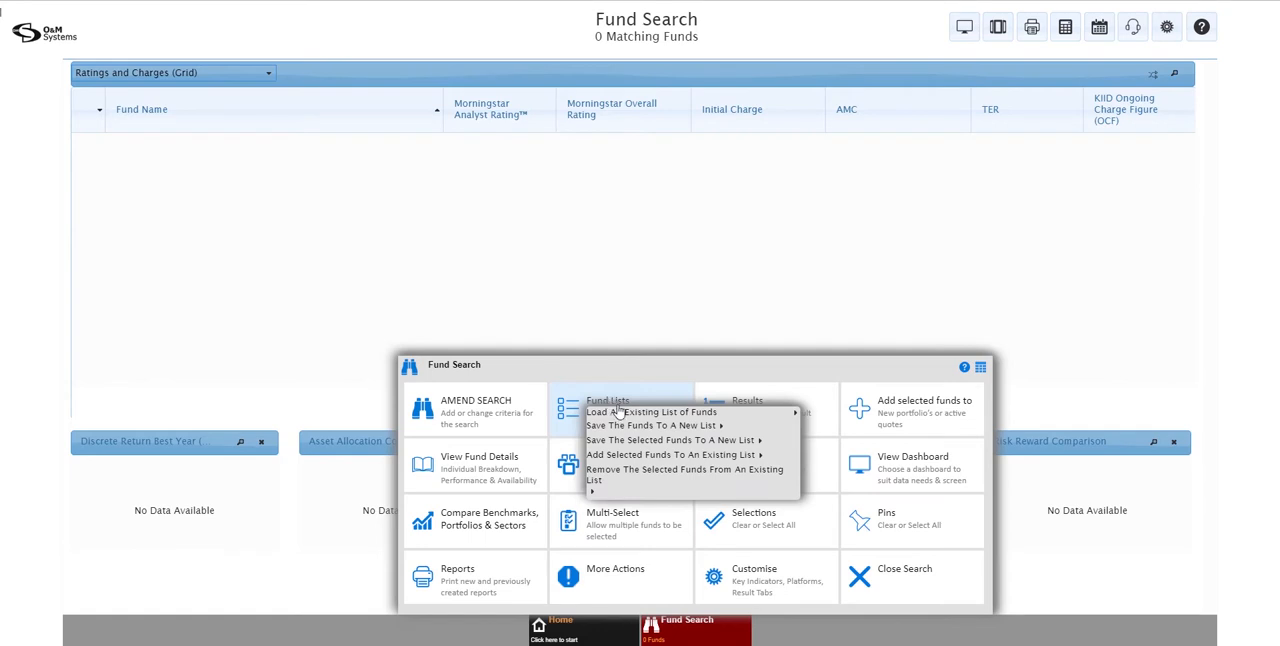
mouse_move(618, 413)
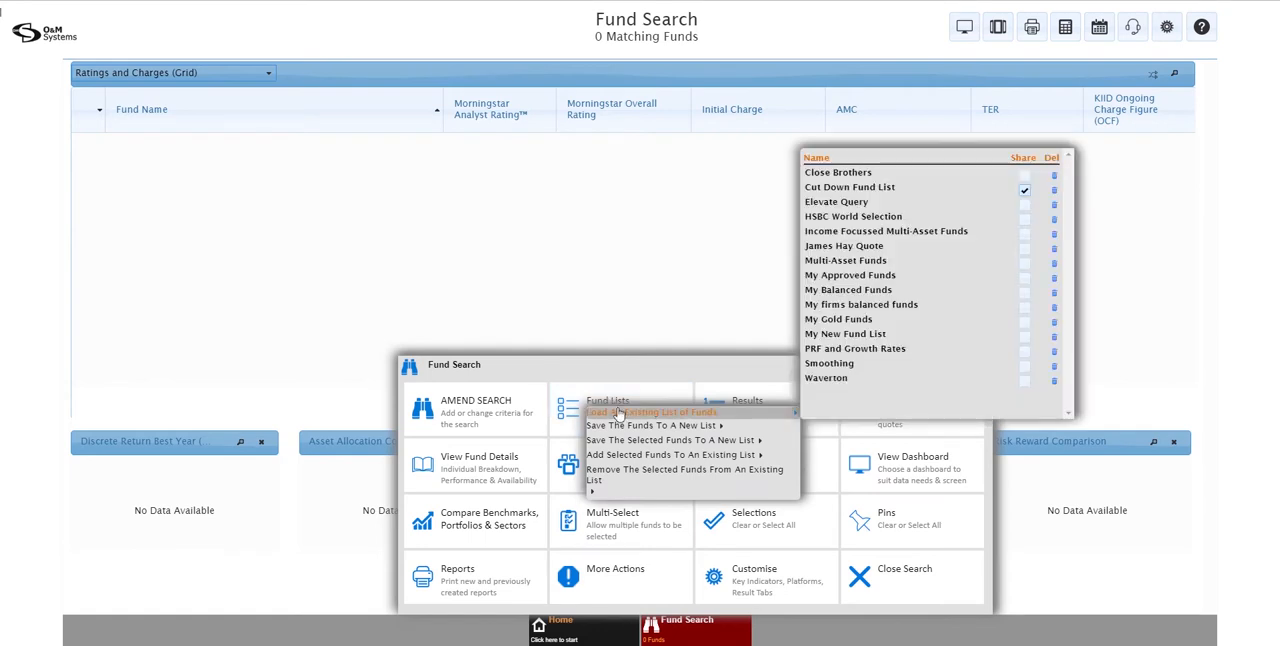
click(843, 334)
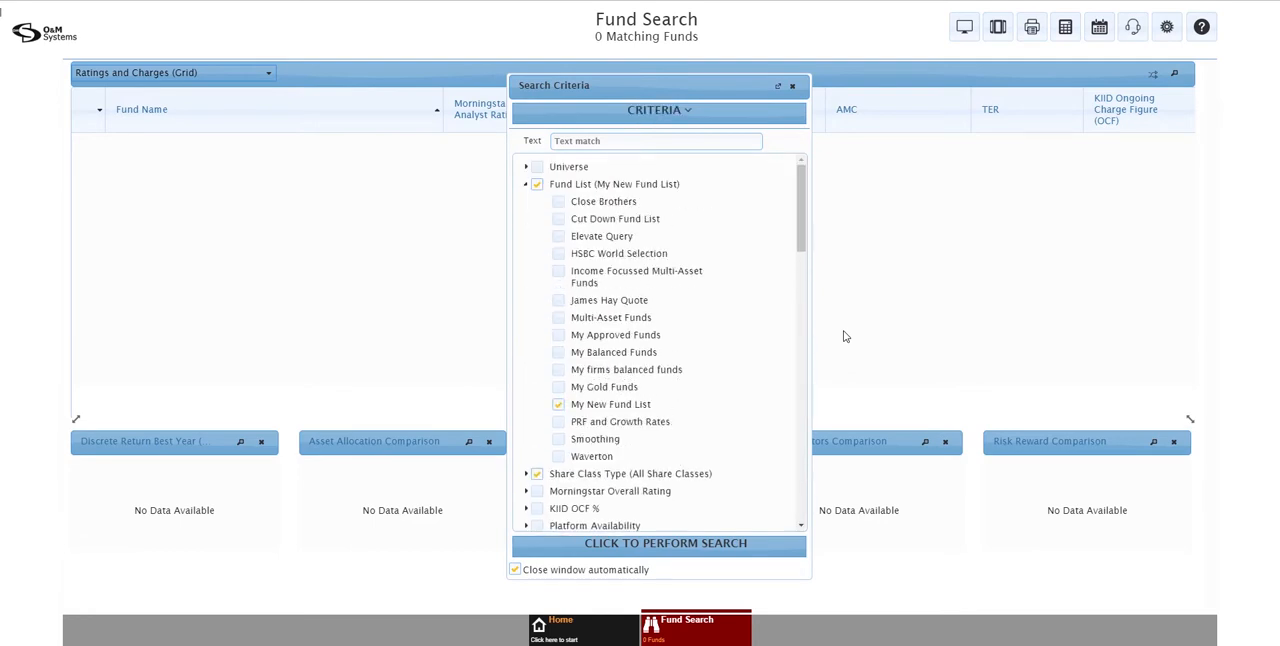
click(633, 545)
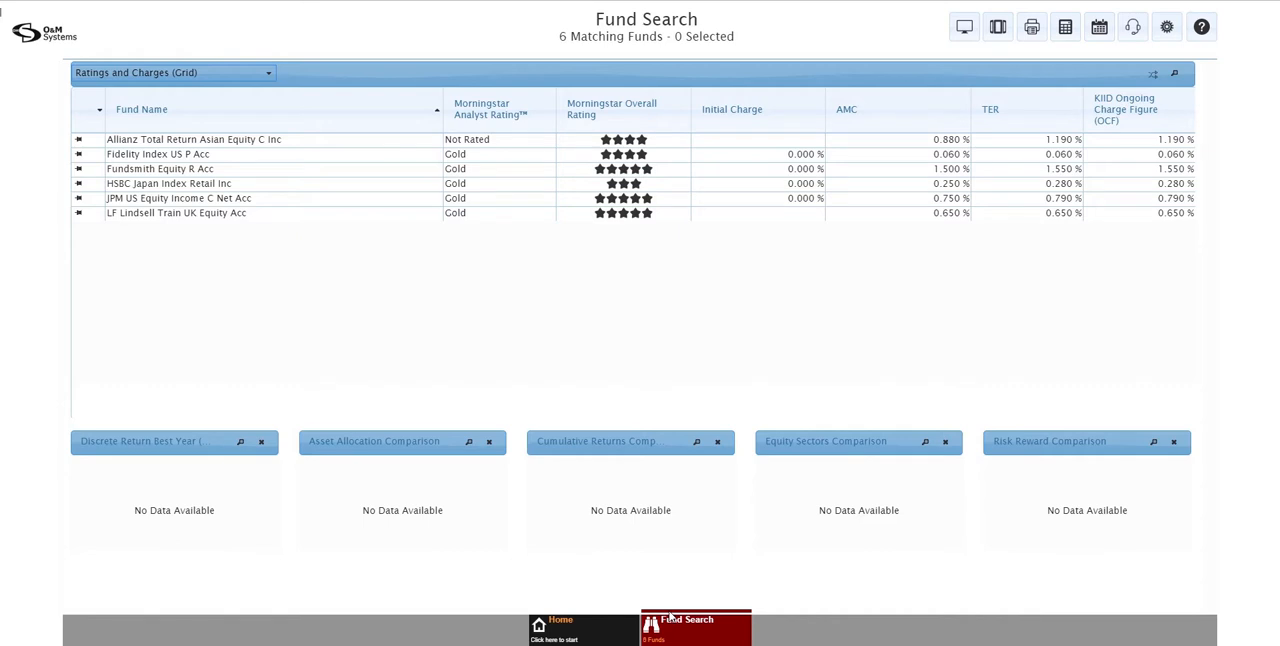
Find the mirror pension funds of Fundsmith Equity R Acc and add all of them to the existing results
click(228, 171)
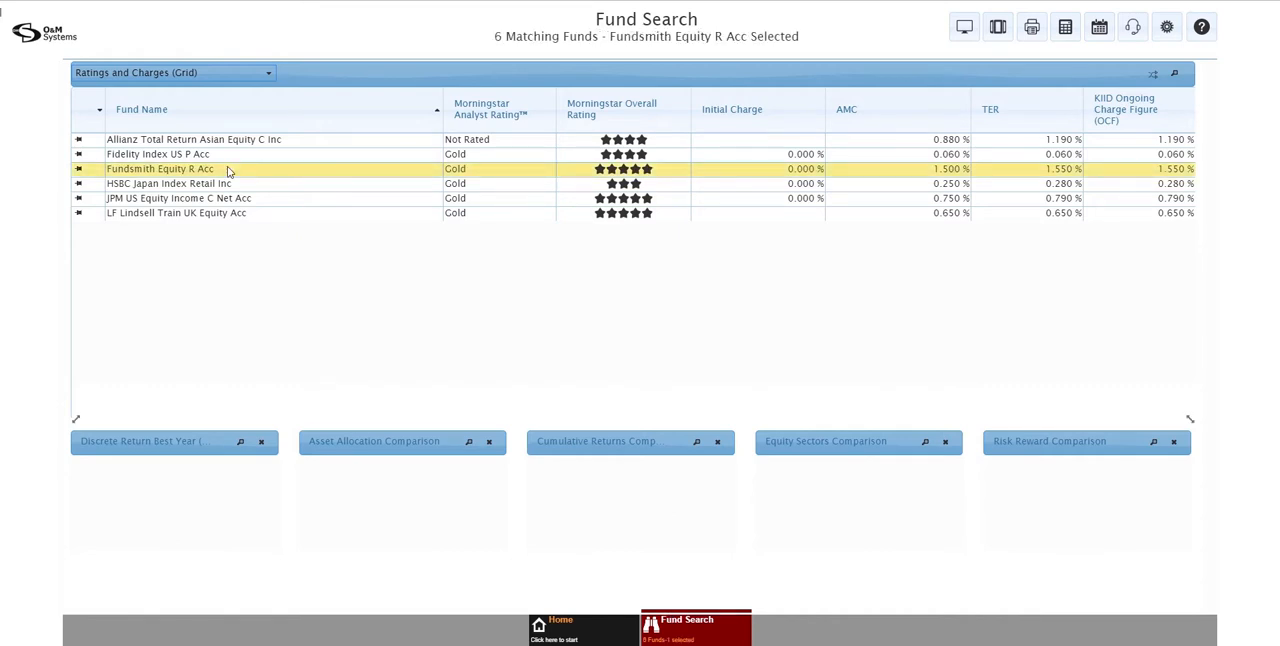
click(690, 625)
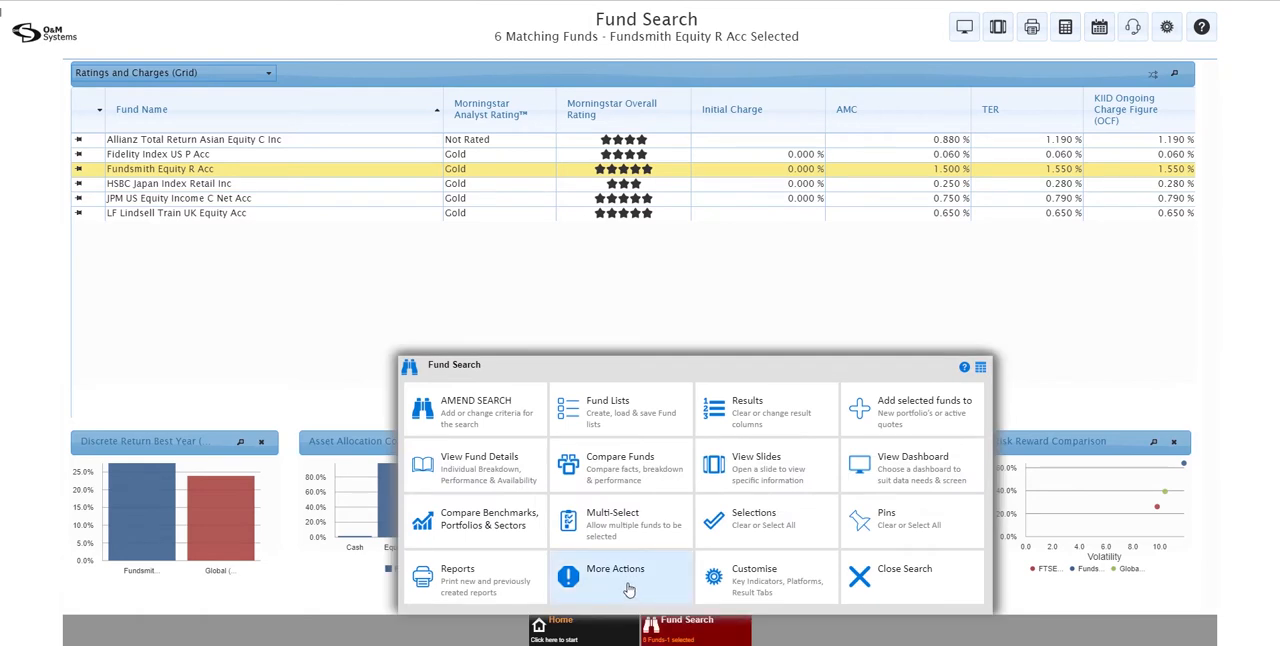
click(607, 593)
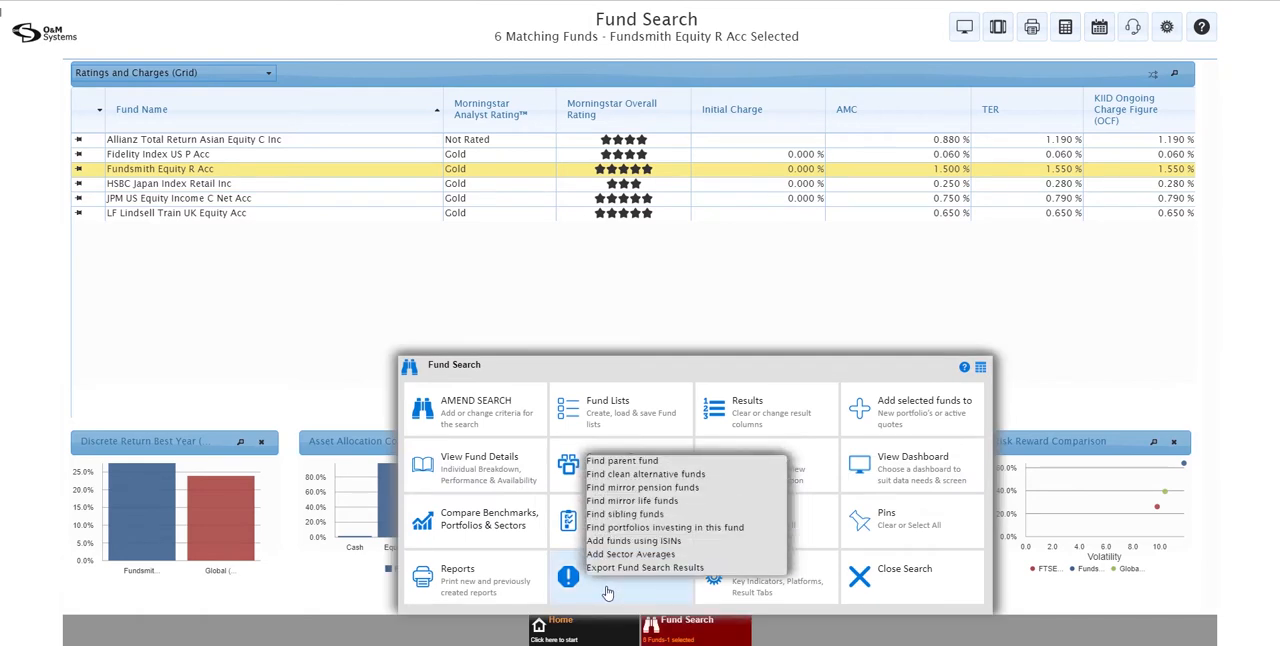
click(652, 494)
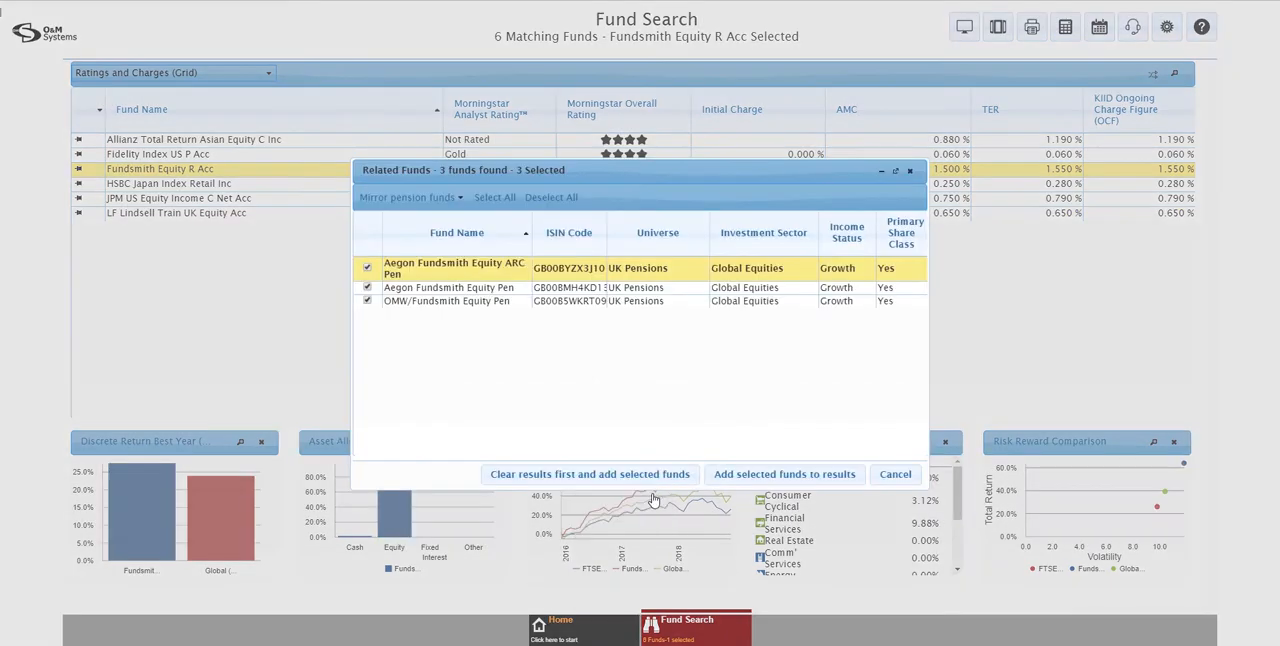
click(722, 481)
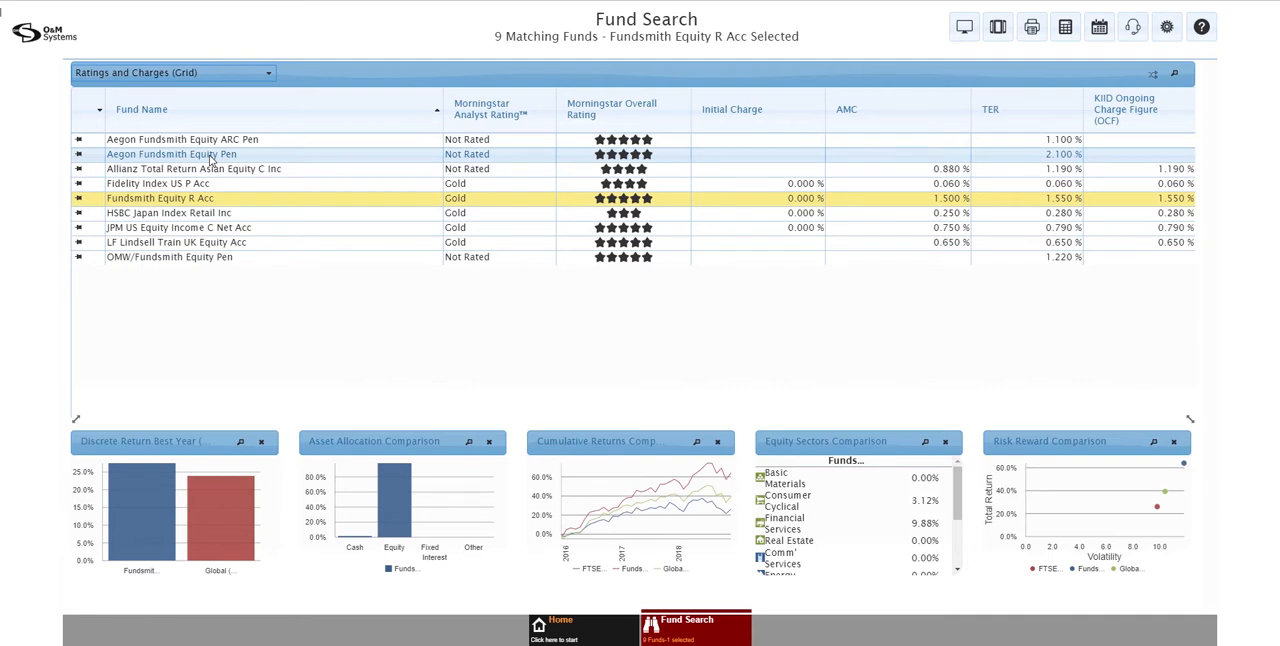
Look at the option to add funds using ISINs, leaving the entry dialogs without adding any
click(680, 640)
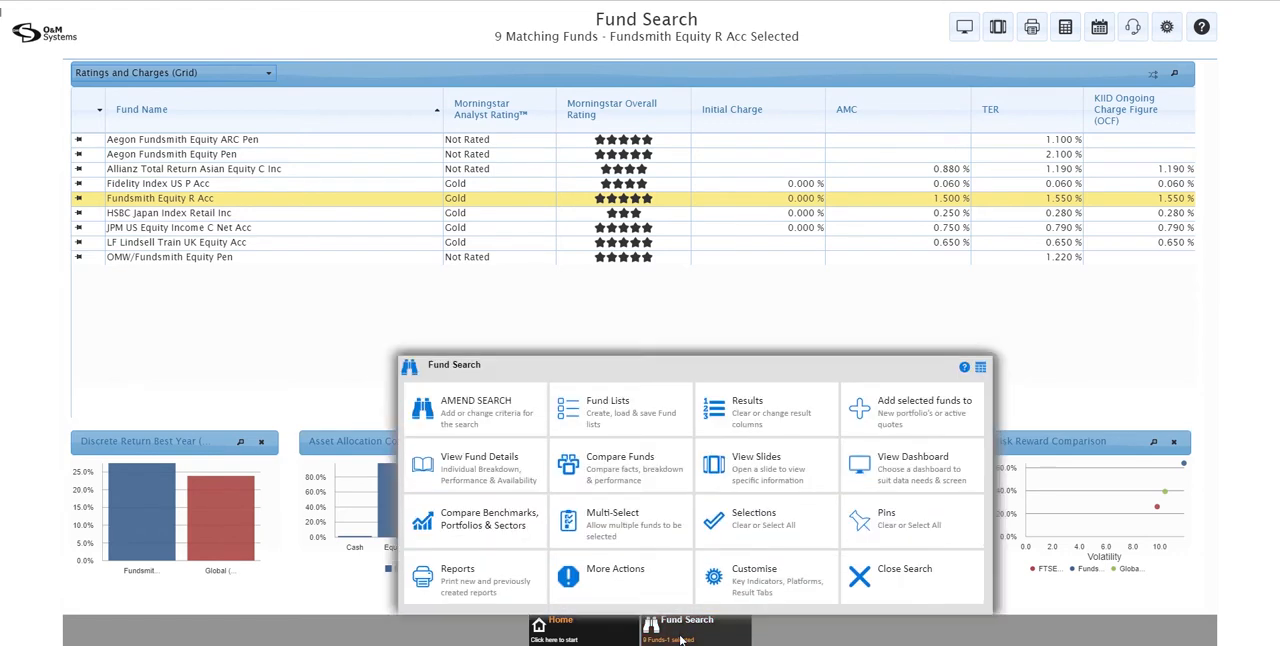
click(635, 578)
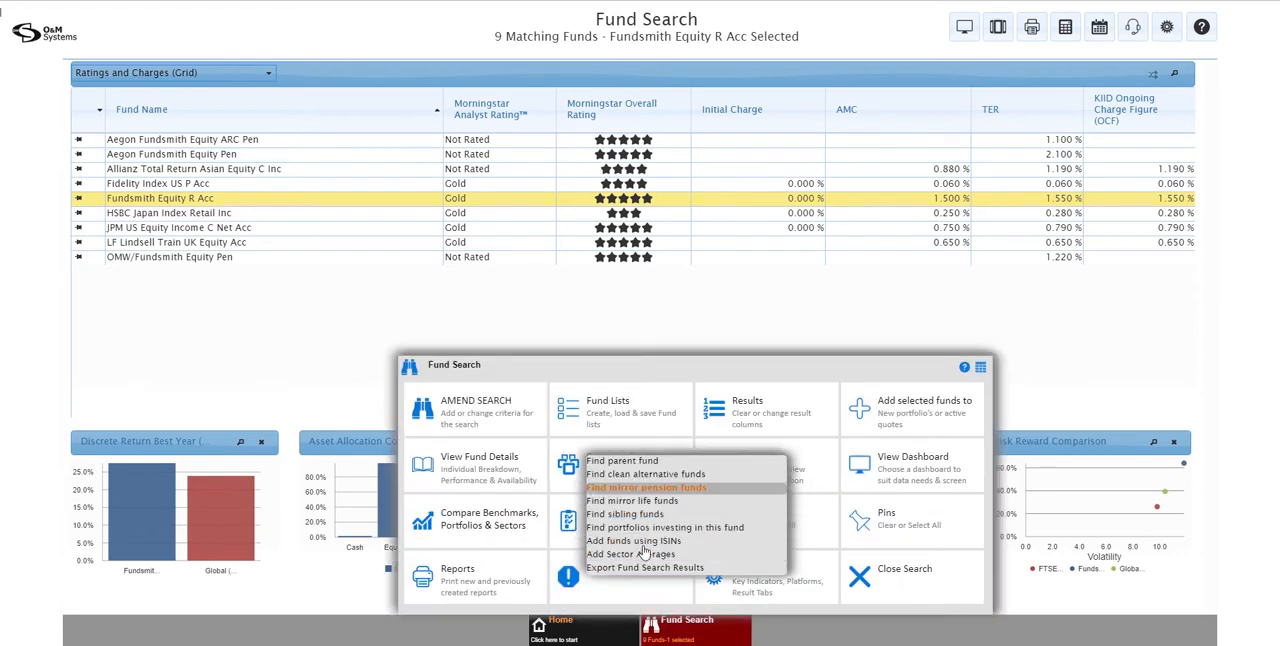
click(634, 542)
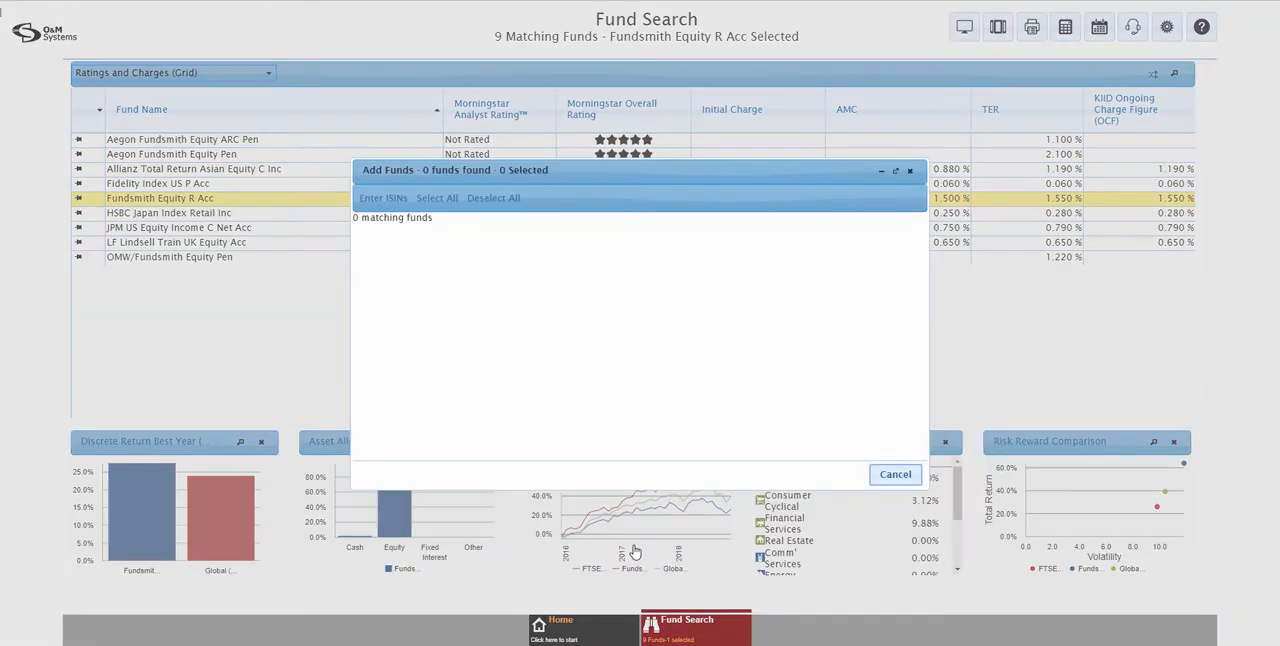
click(393, 200)
click(547, 313)
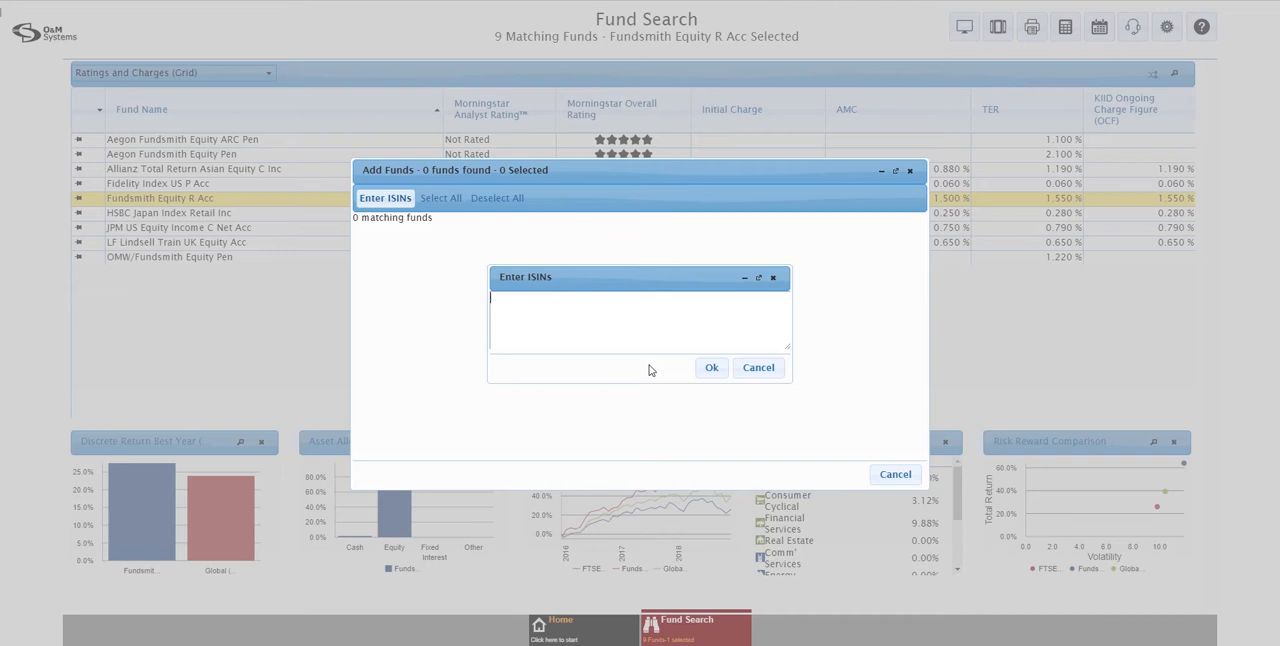
click(752, 369)
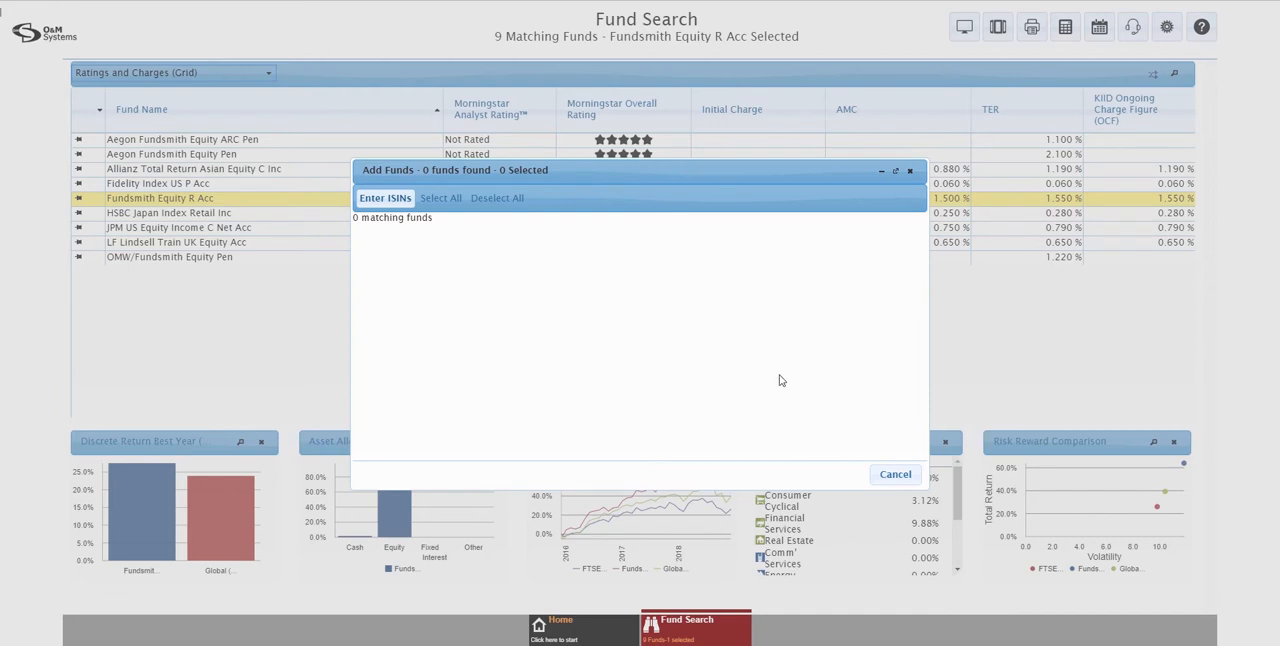
click(885, 477)
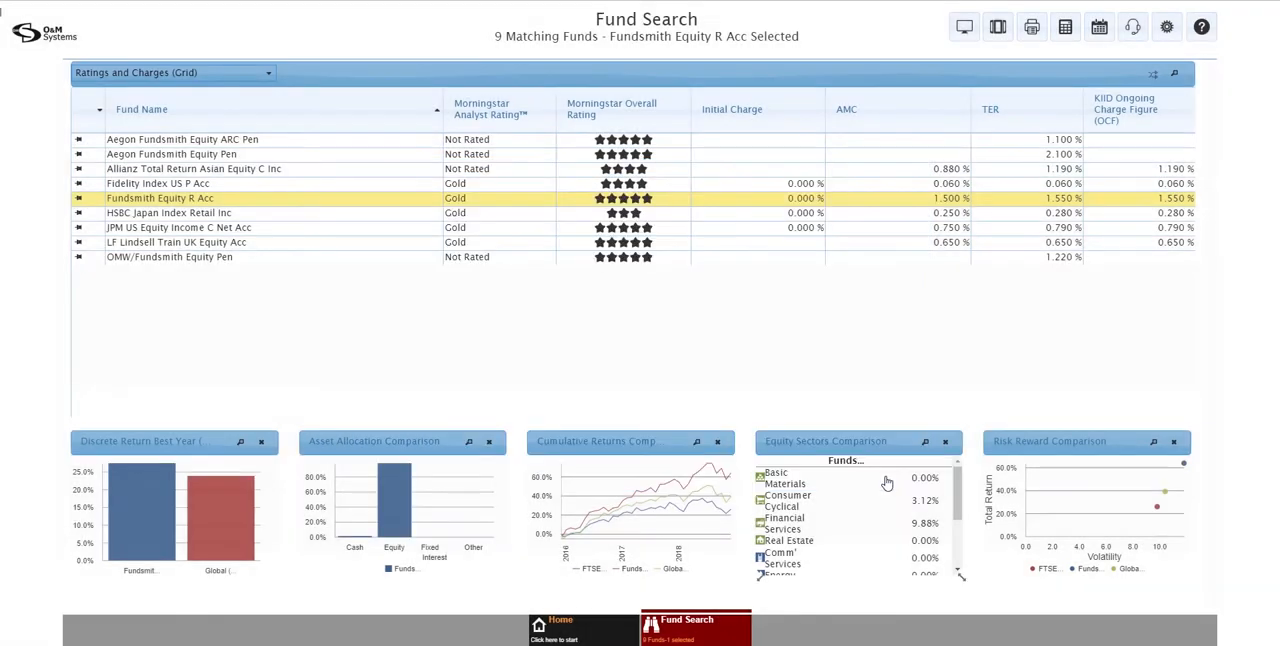
Load the saved criteria My Default Fund Search and perform the search with them
click(705, 636)
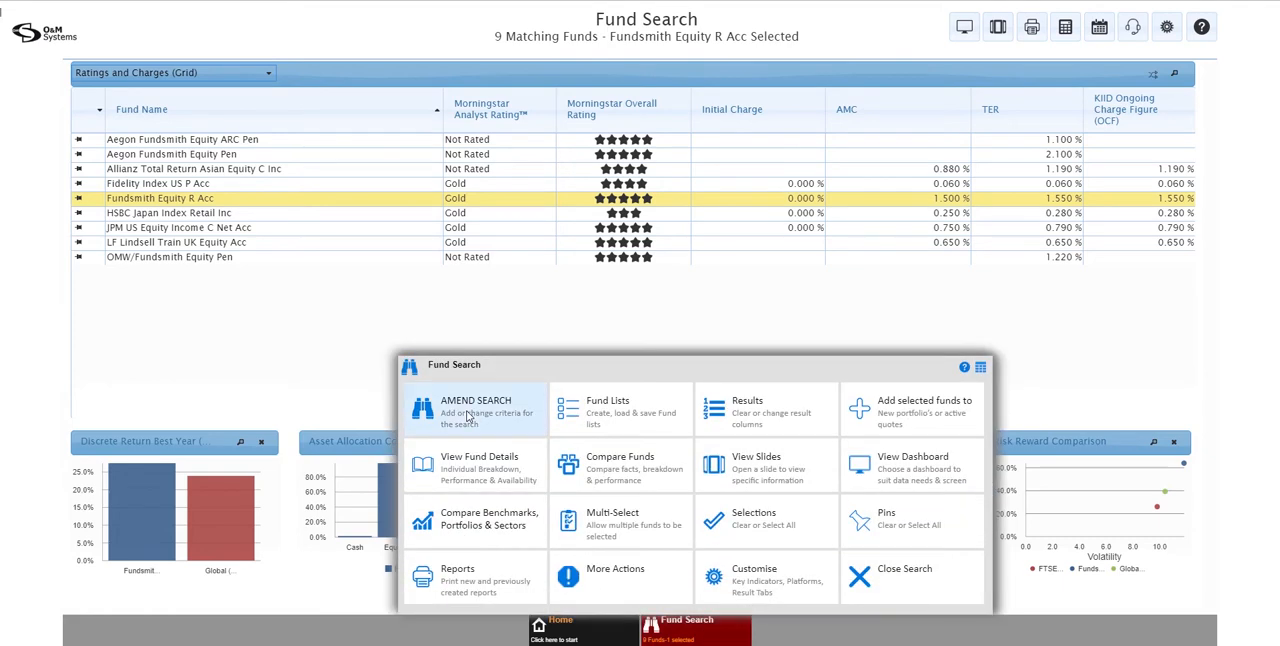
click(463, 413)
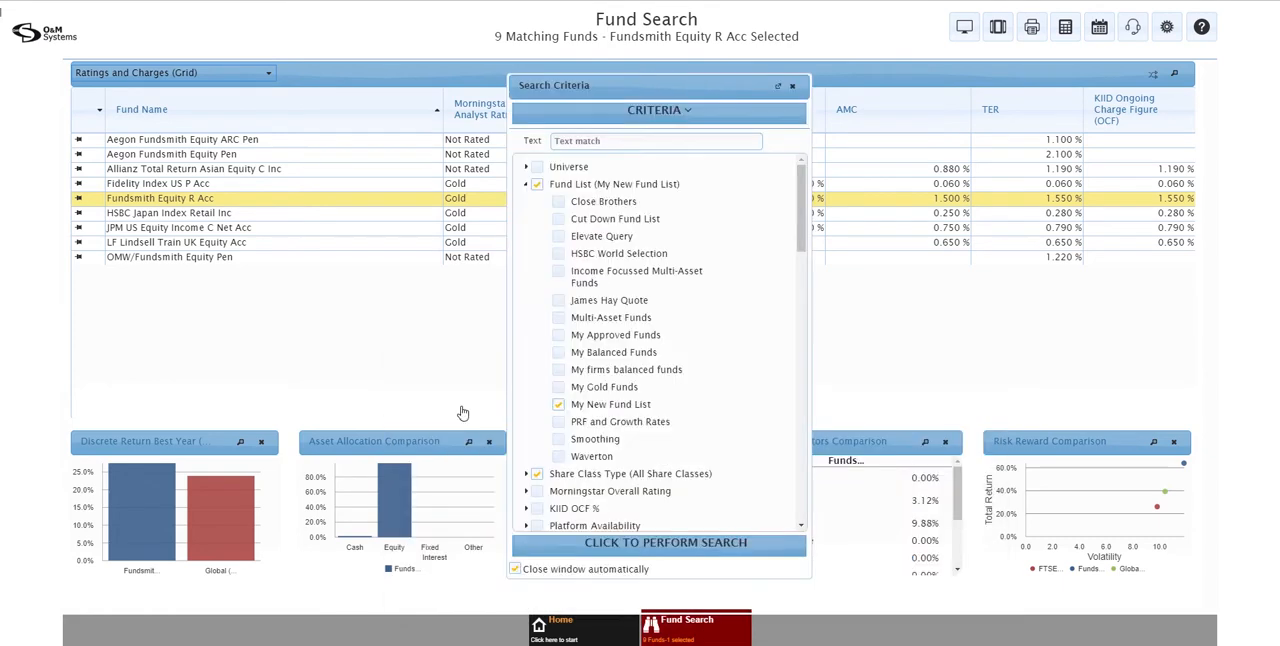
click(660, 112)
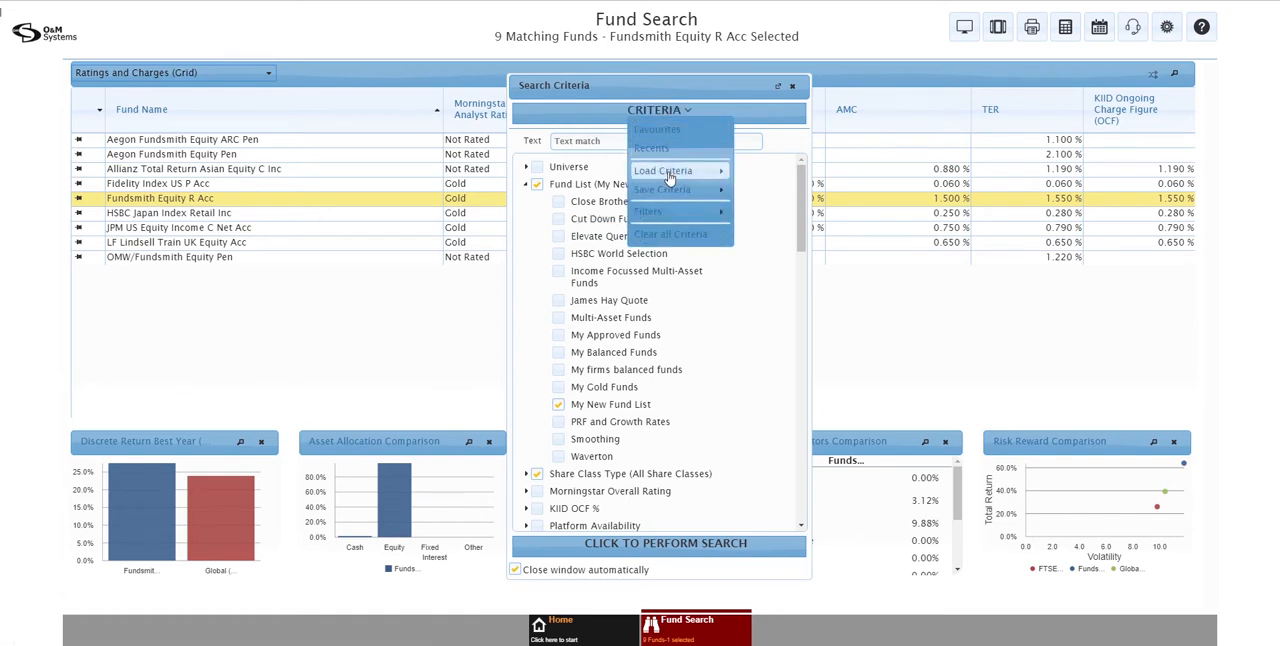
mouse_move(672, 175)
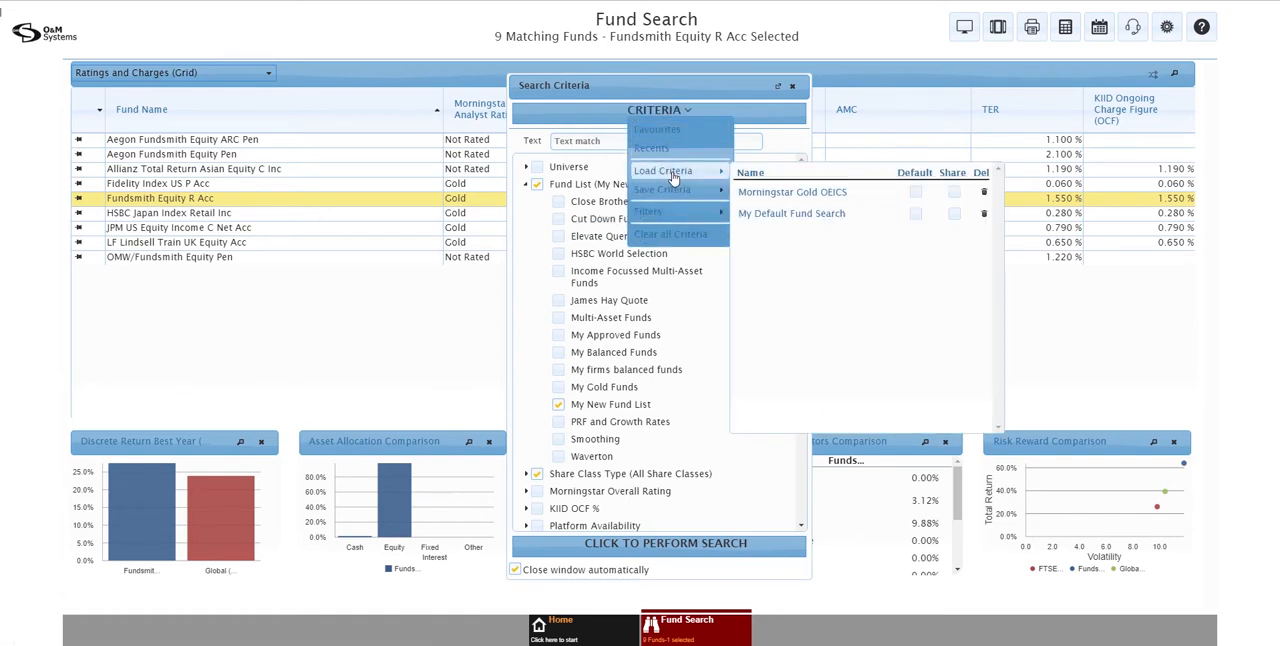
click(772, 216)
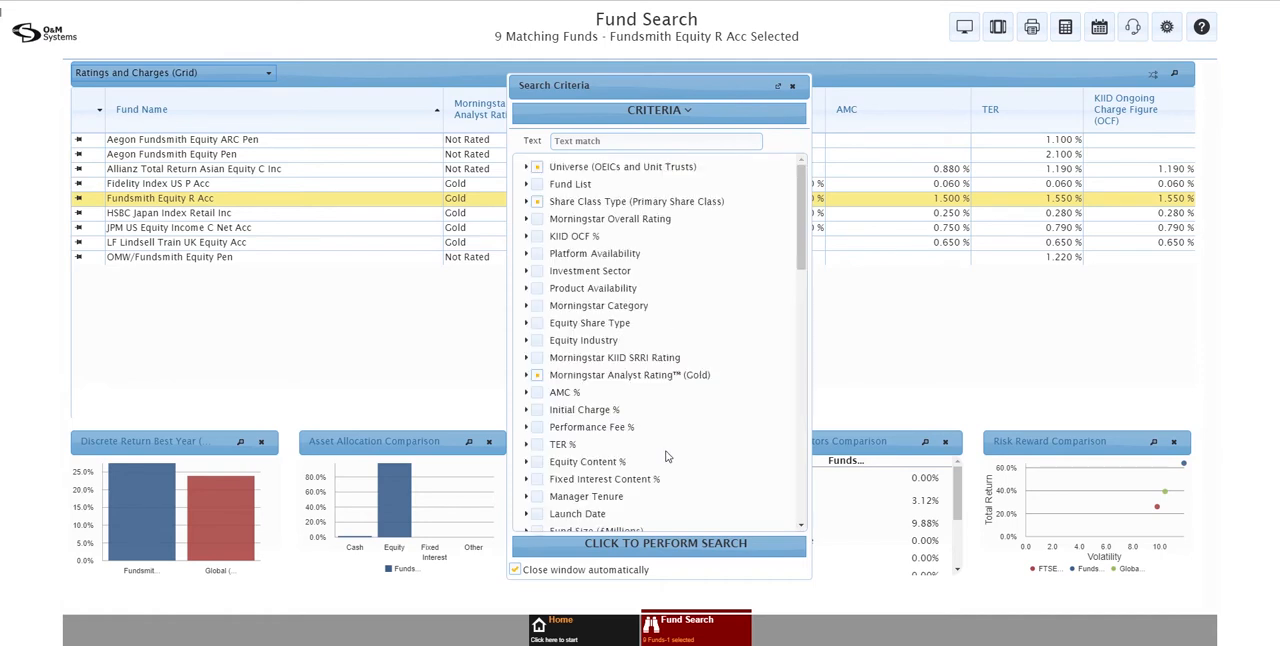
click(647, 549)
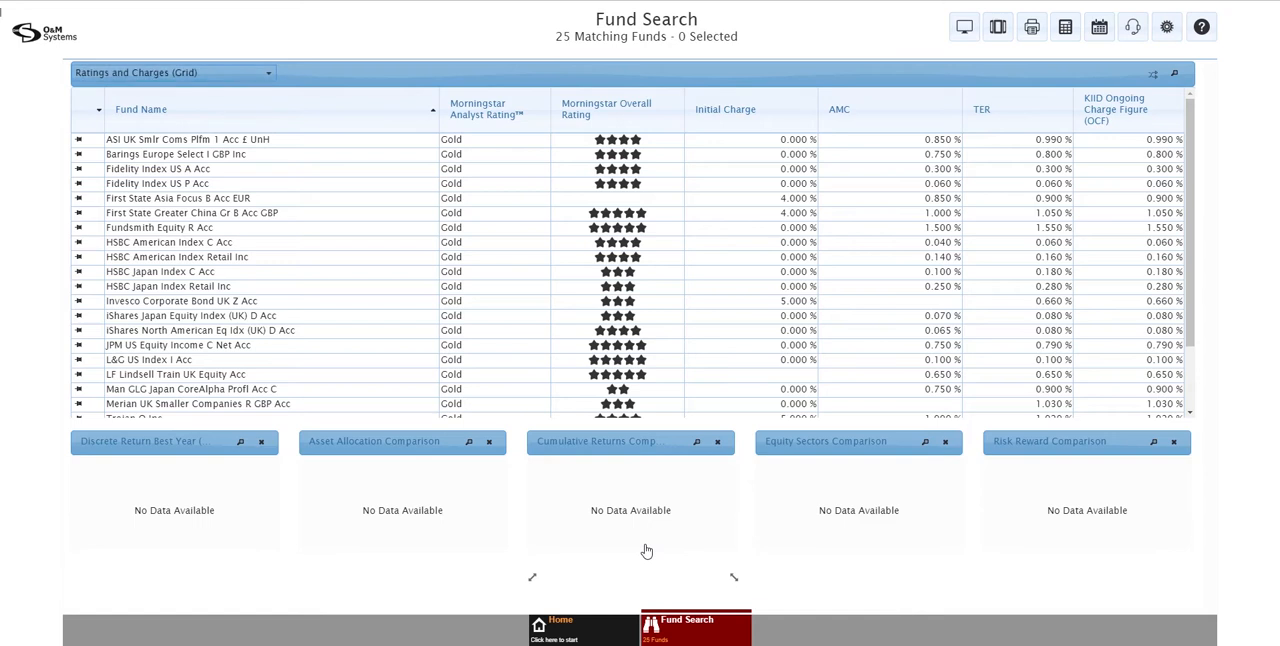
Select First State Asia Focus B Acc EUR and generate a new Funds Audit - Dashboard report
click(235, 202)
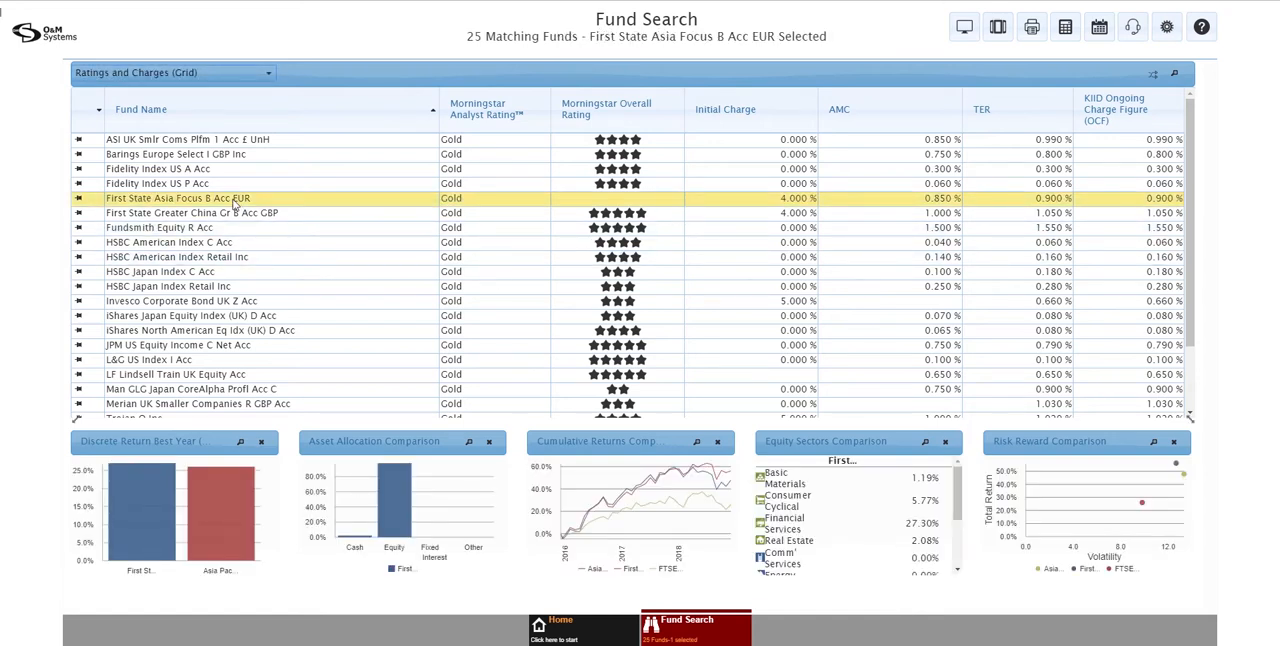
click(1032, 27)
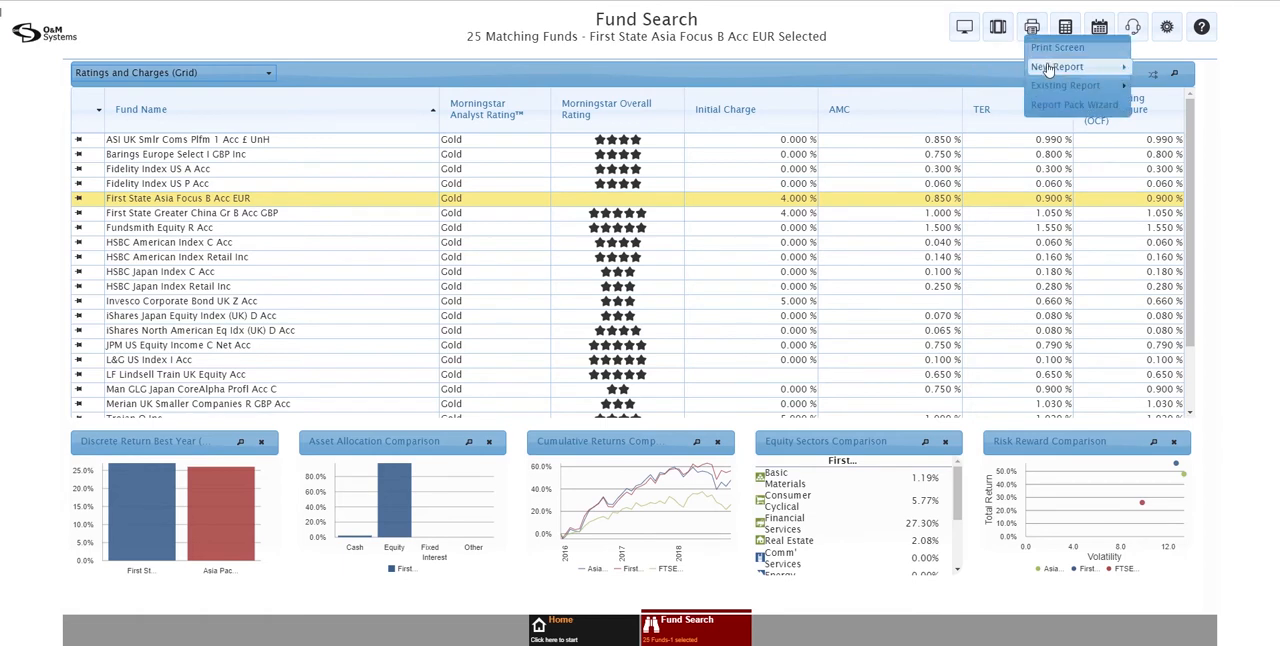
click(1048, 67)
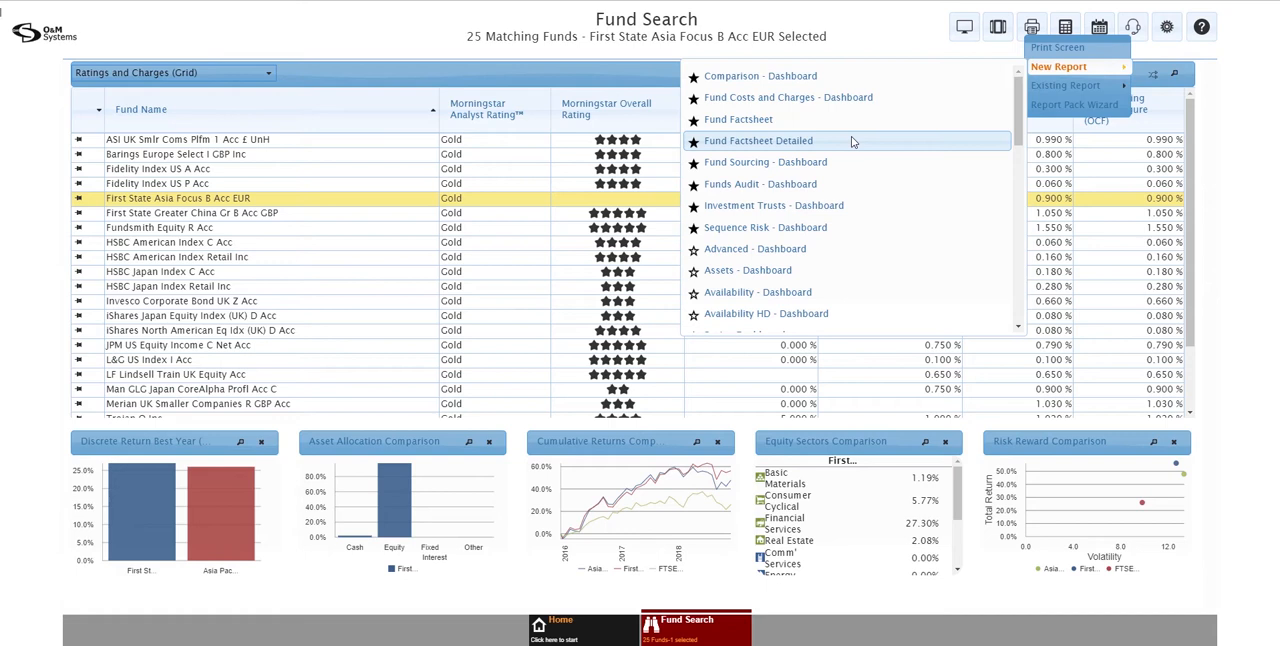
click(793, 186)
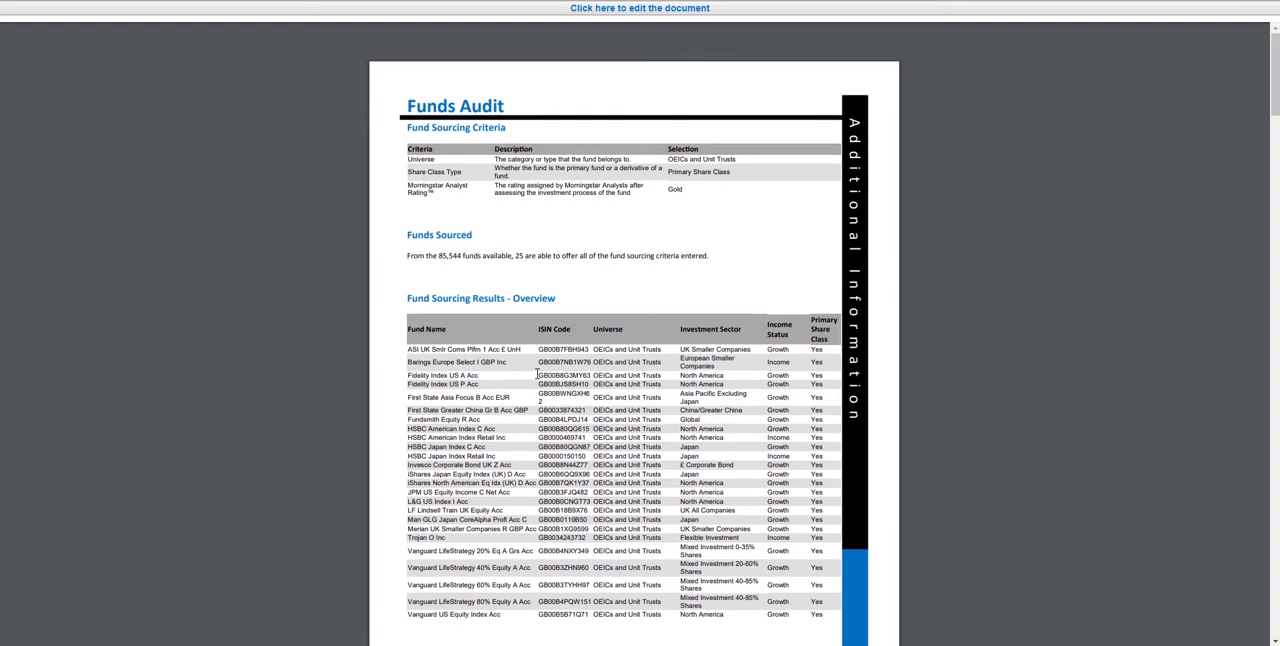
Review the Funds Audit report's sourcing results, covering ratings and charges, performance, risk measures and platform availability
scroll(537, 373, down, 10)
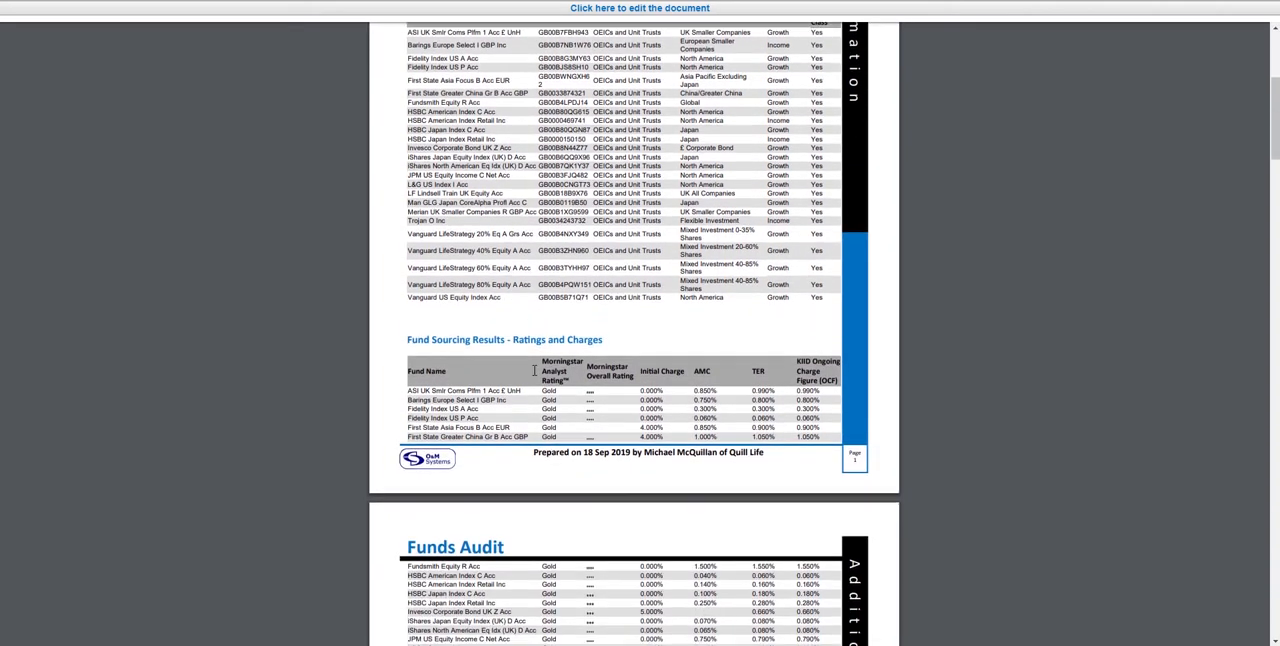
scroll(534, 371, down, 15)
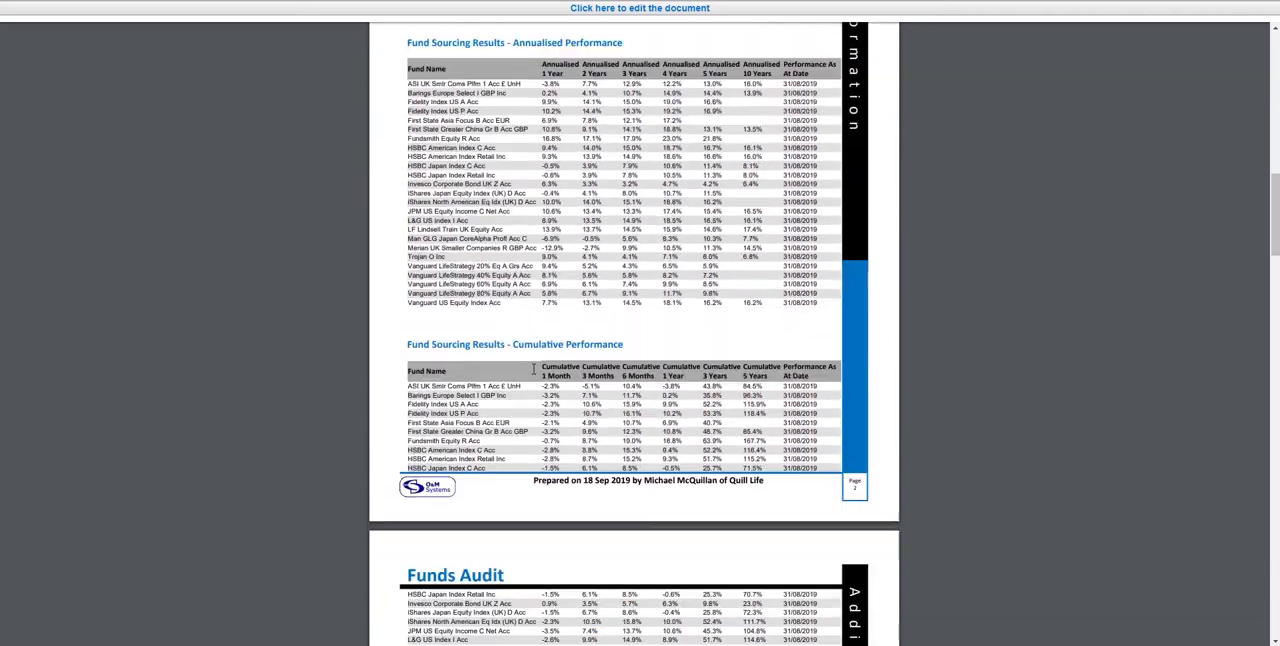
scroll(534, 372, down, 10)
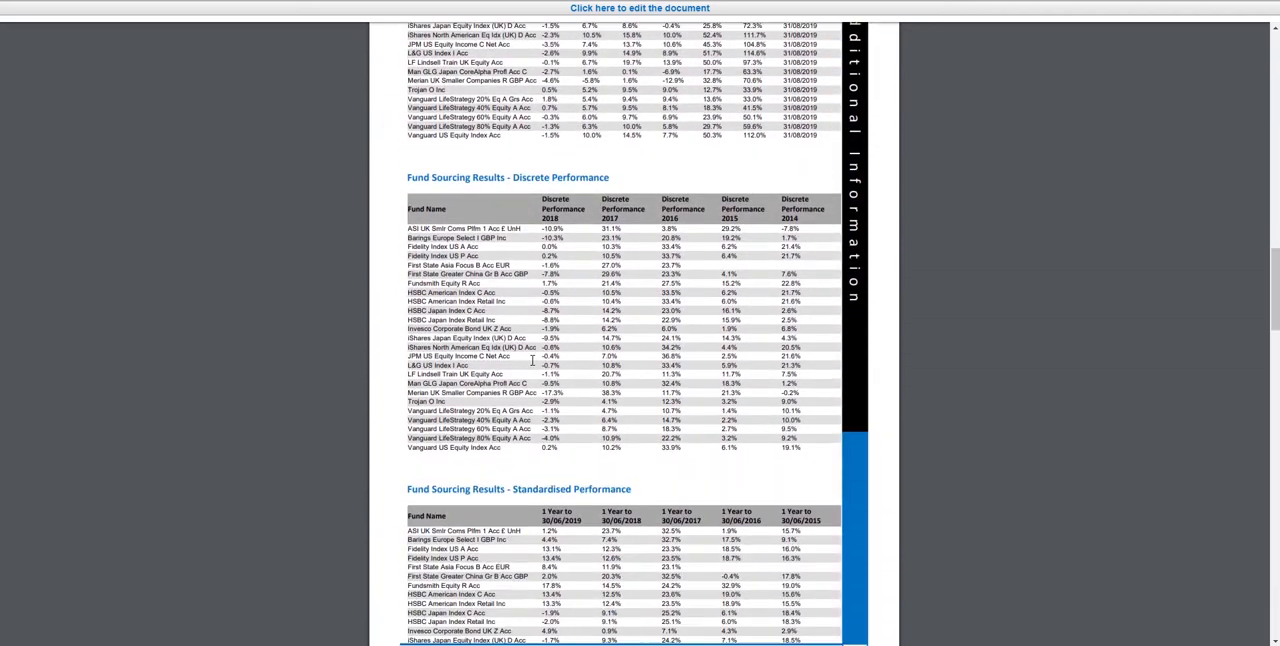
scroll(533, 363, down, 13)
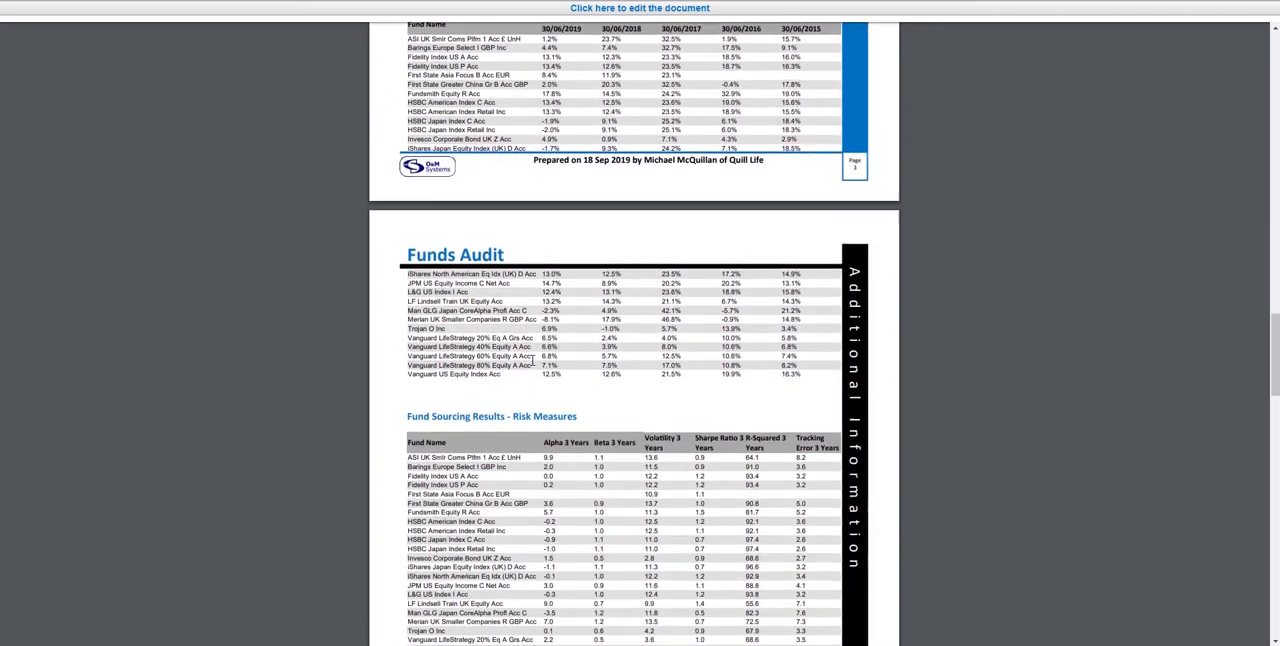
scroll(532, 361, down, 7)
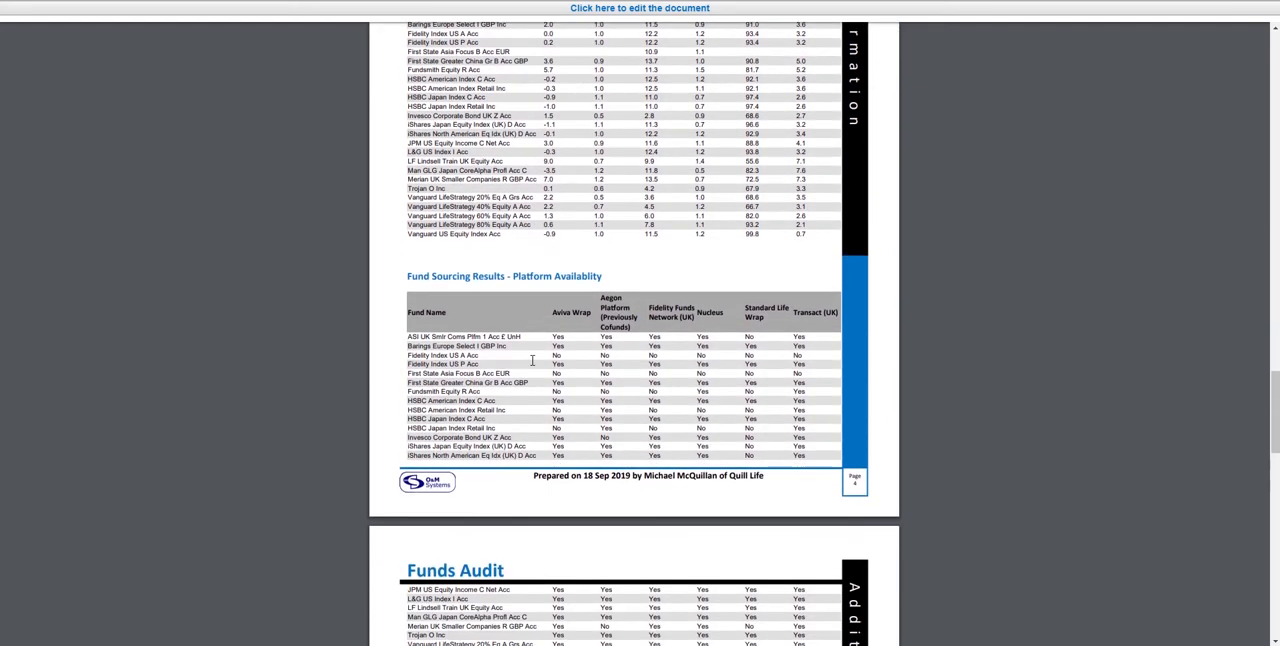
scroll(532, 361, down, 2)
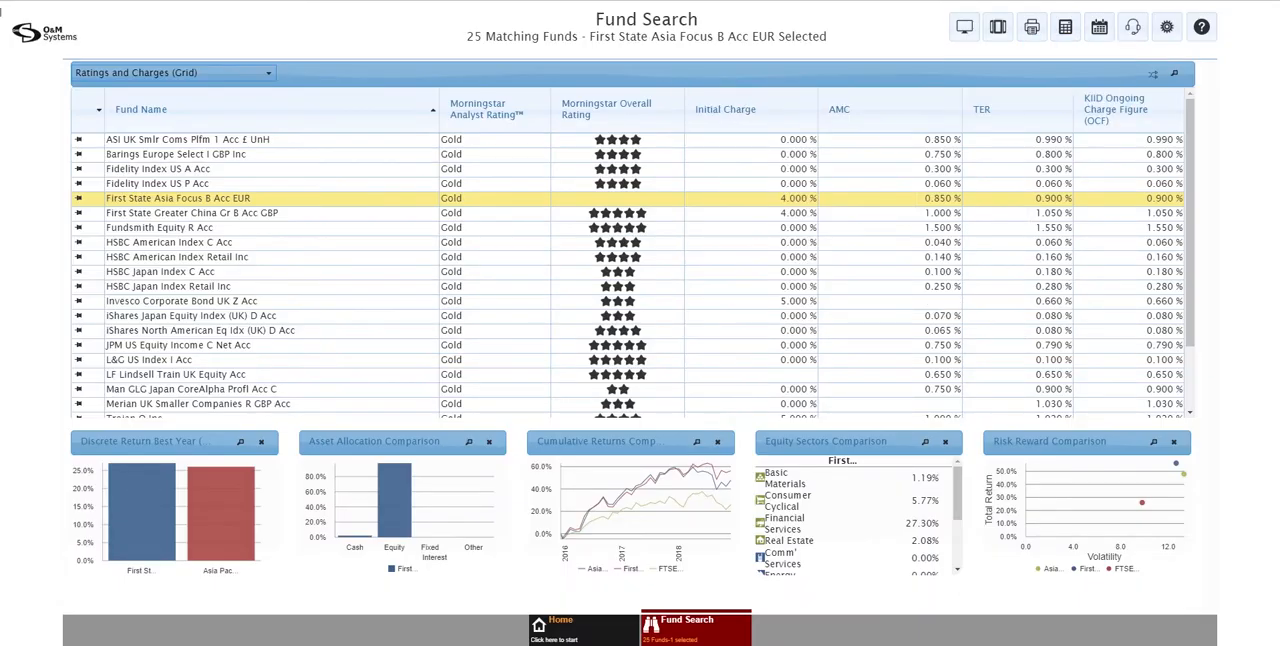
Return to the home screen's switch or transfer options and start researching funds by criteria and filters for the switching quote's new investments
click(592, 630)
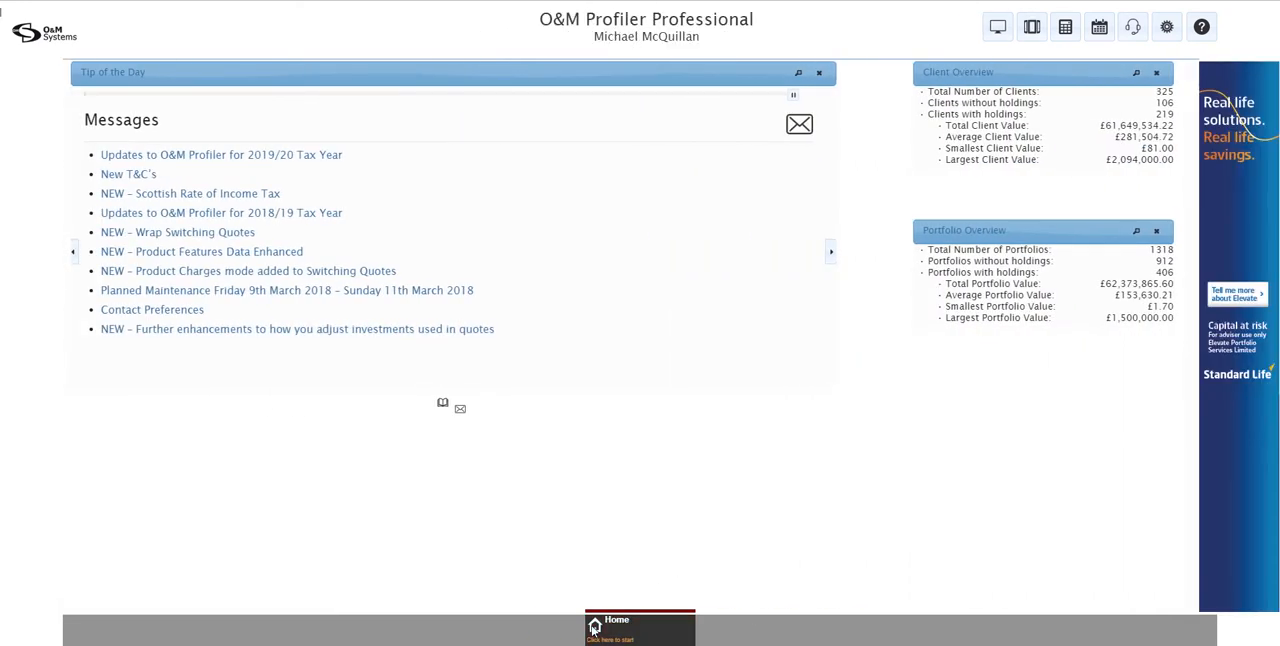
mouse_move(594, 627)
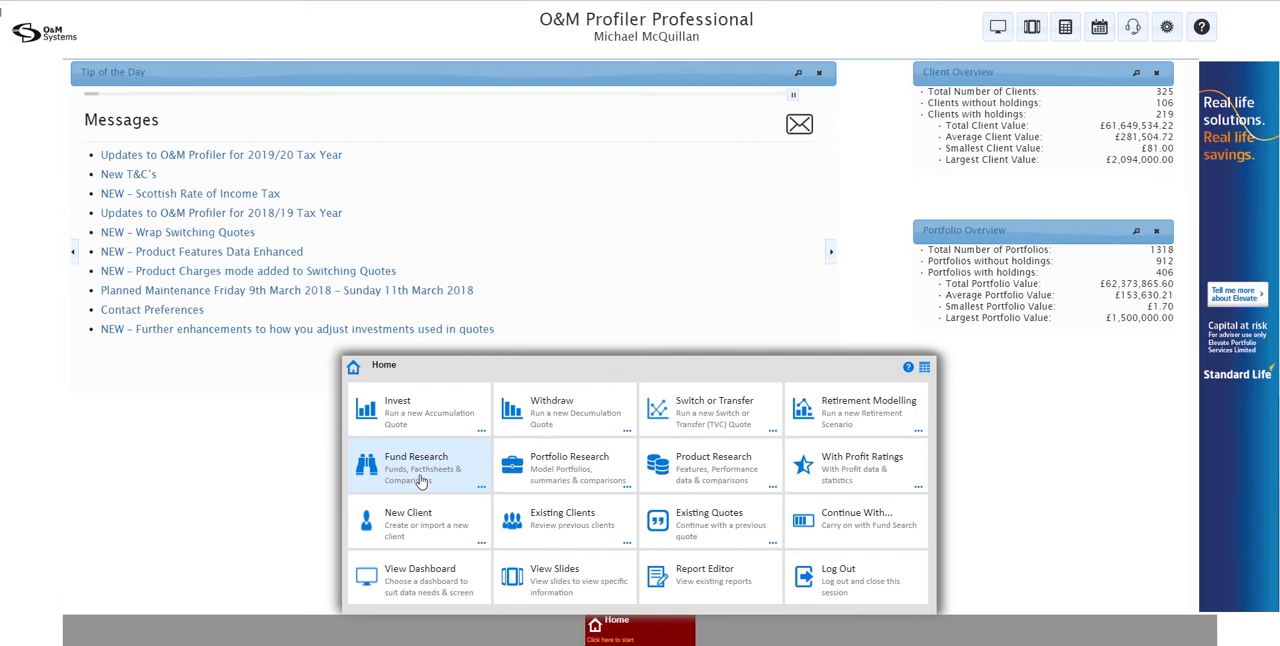
click(774, 432)
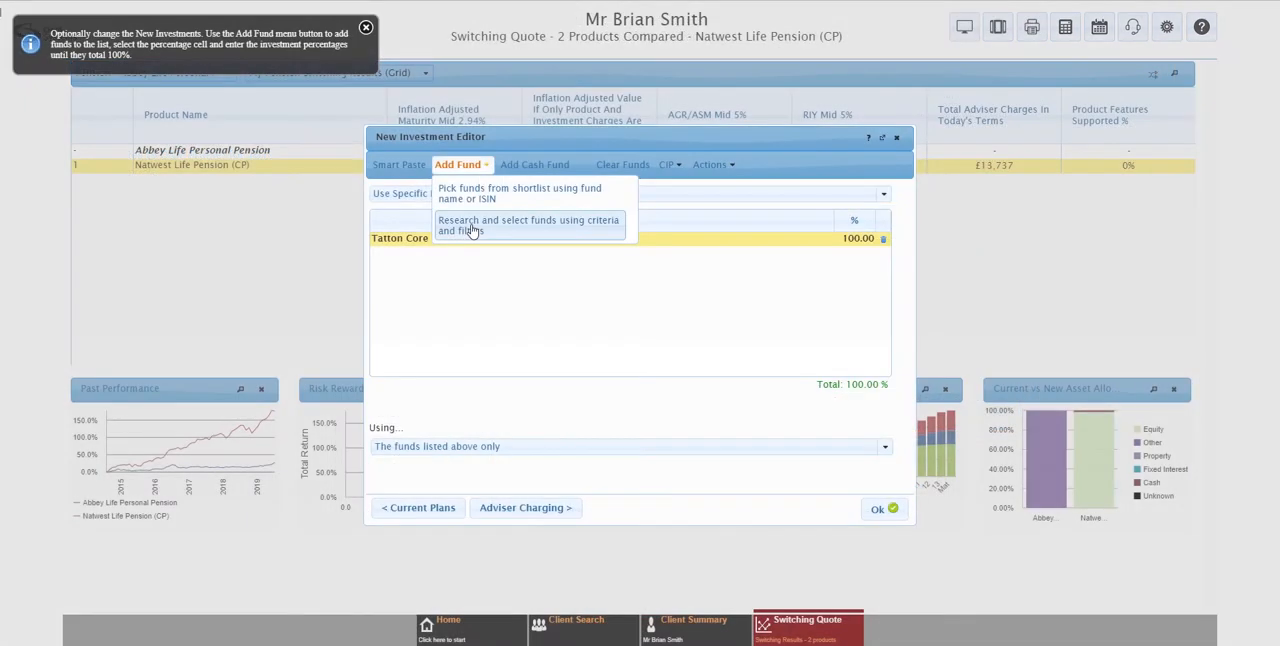
click(472, 227)
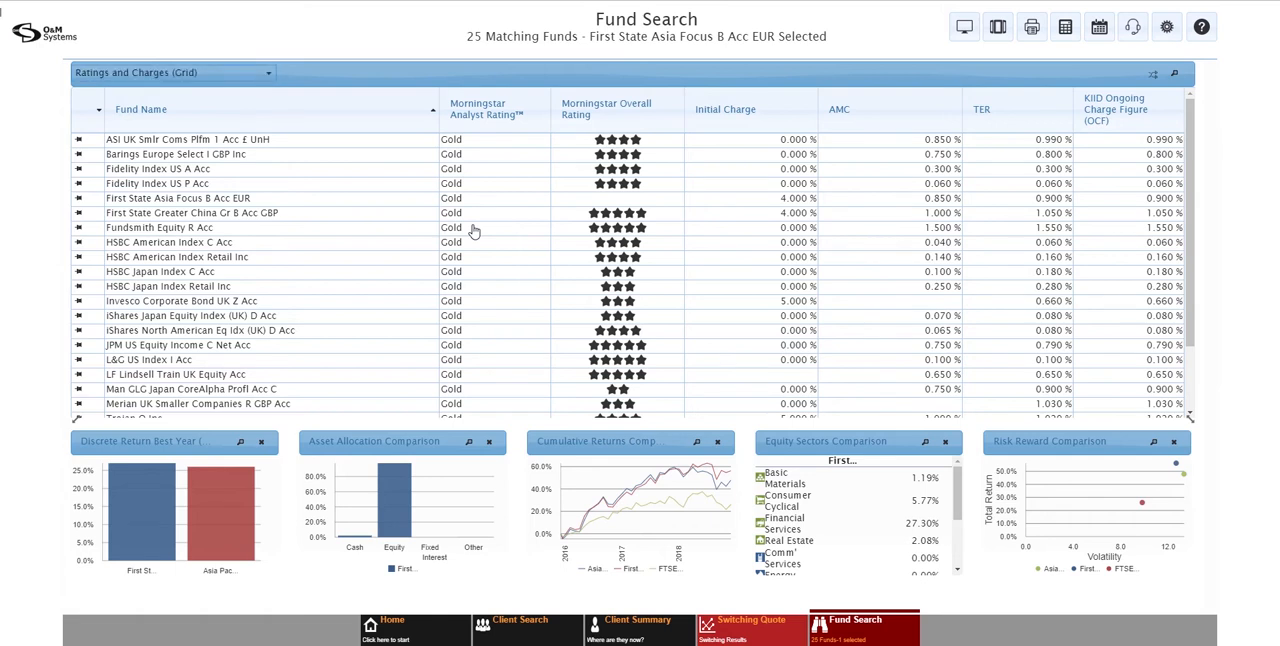
Add Invesco Corporate Bond UK Z Acc to Quote New Investments and return to the switching quote
click(505, 301)
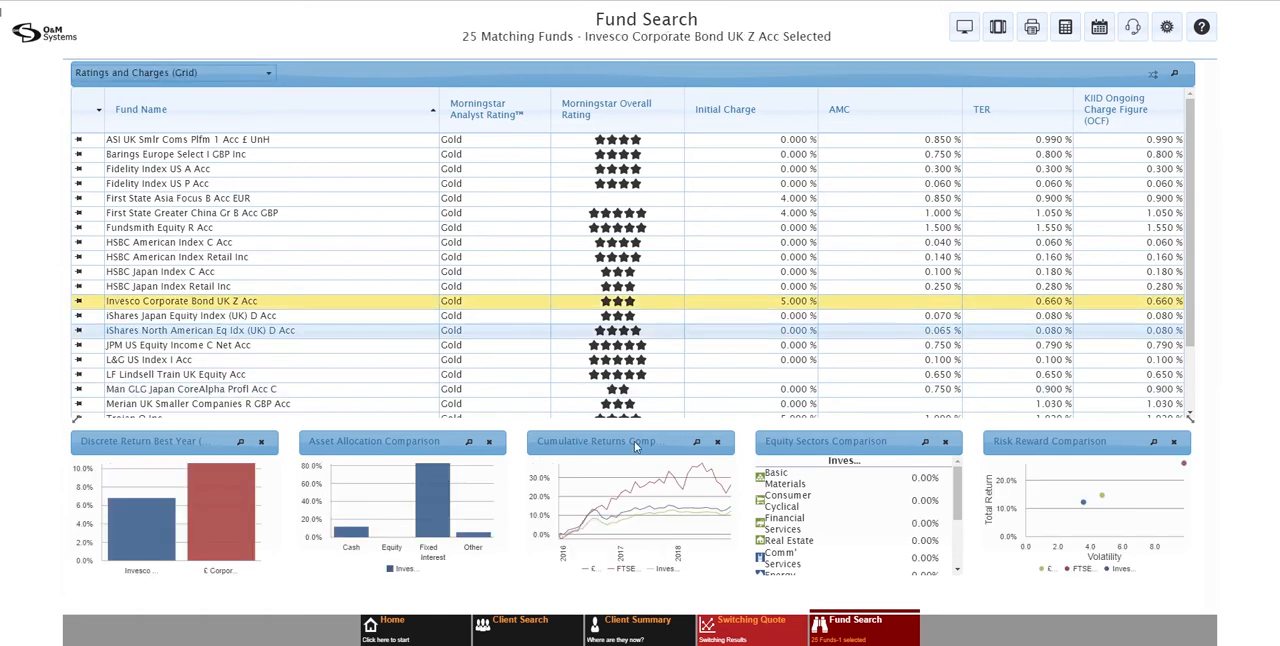
click(844, 632)
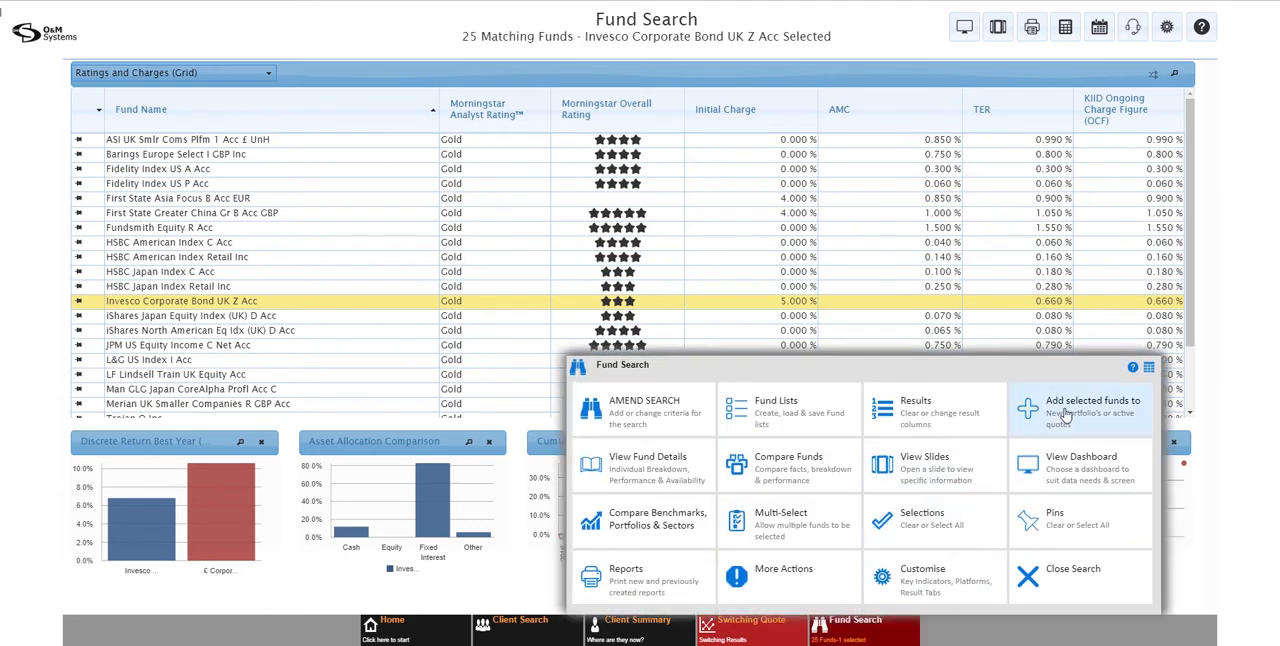
click(1066, 414)
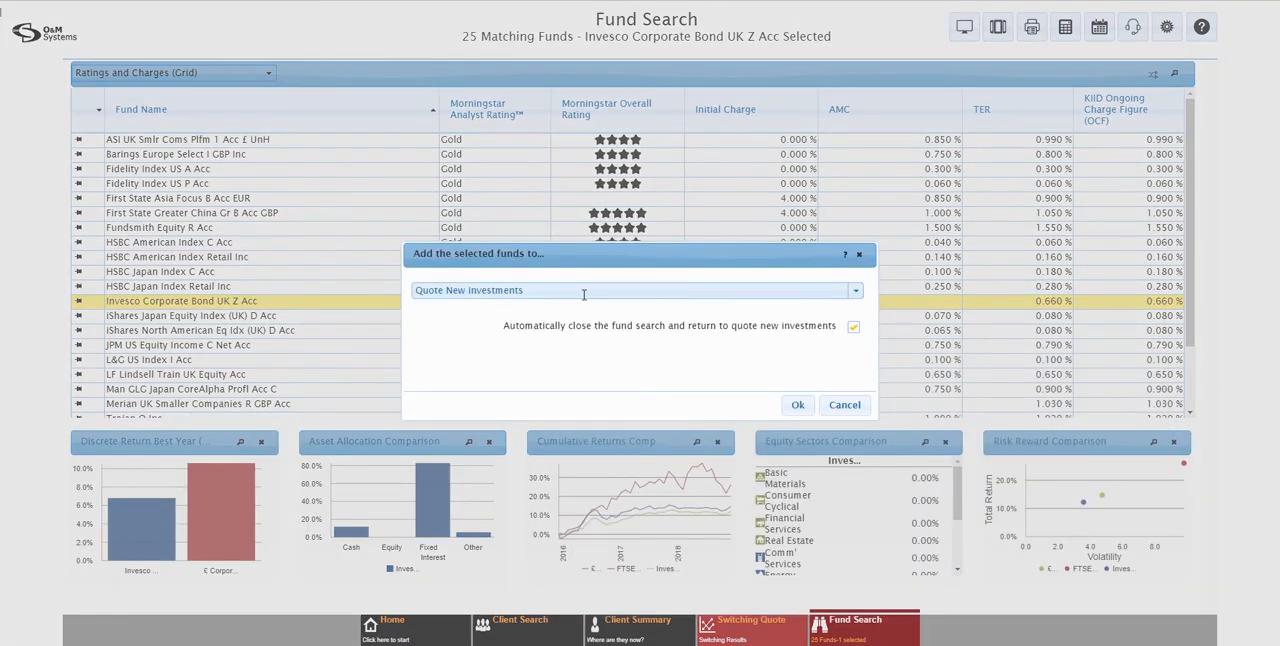
click(854, 327)
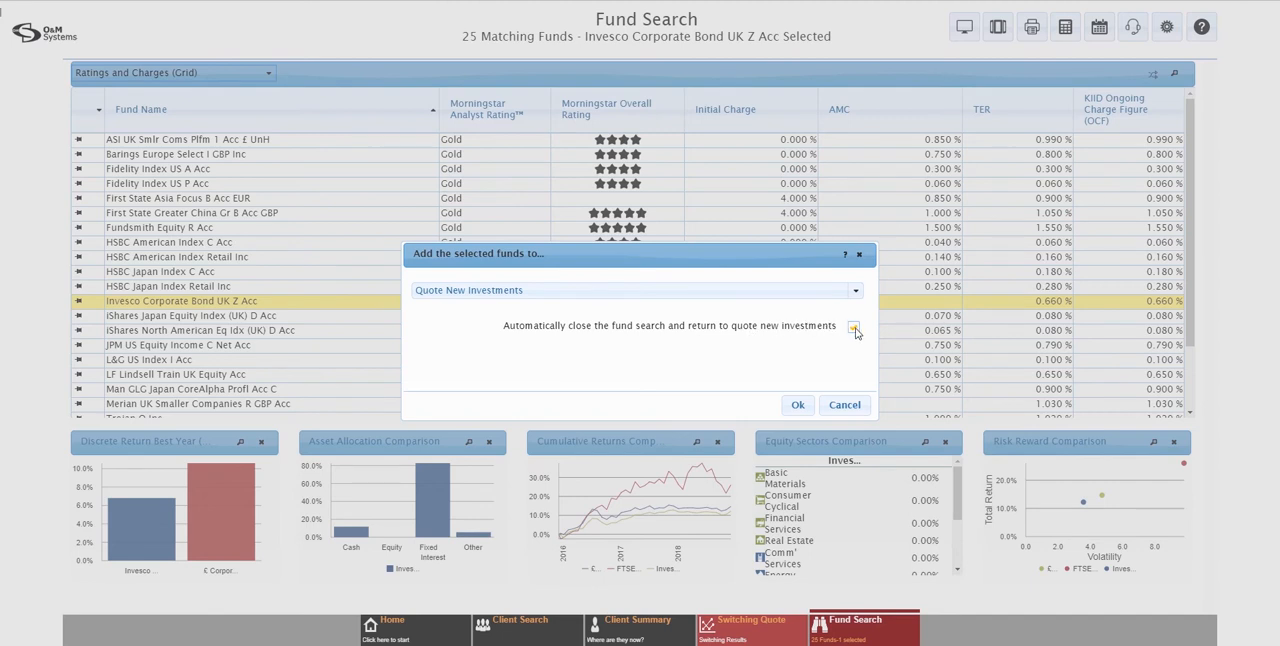
click(801, 406)
click(798, 405)
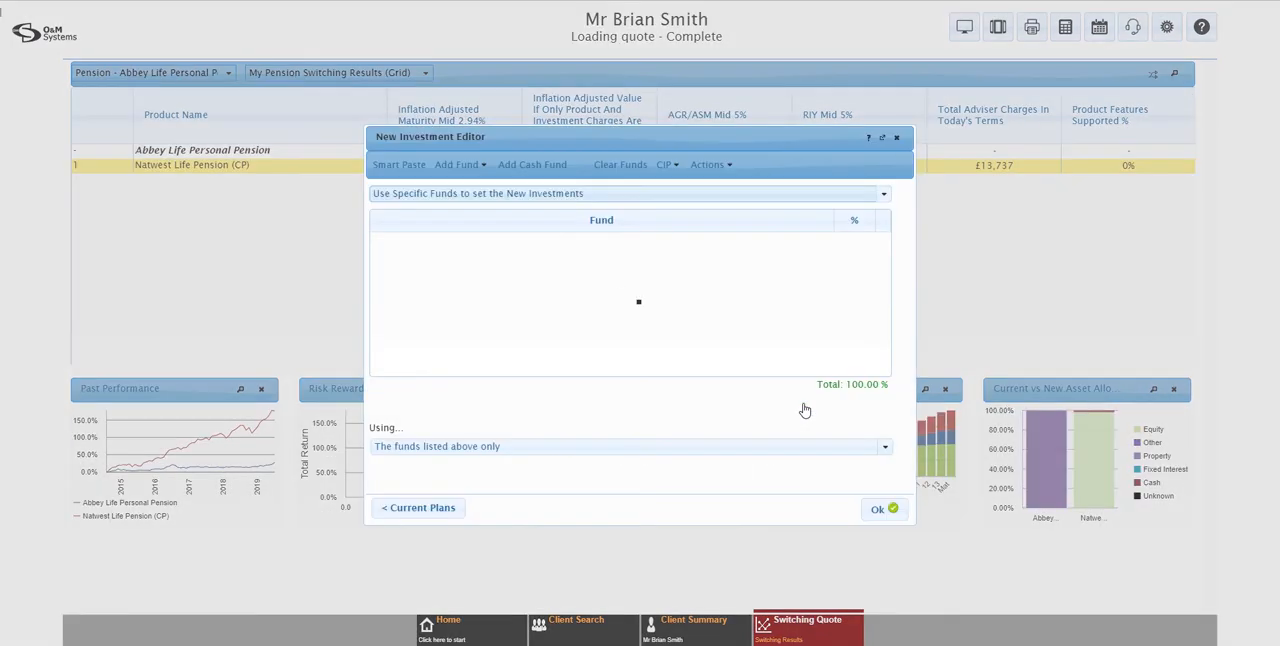